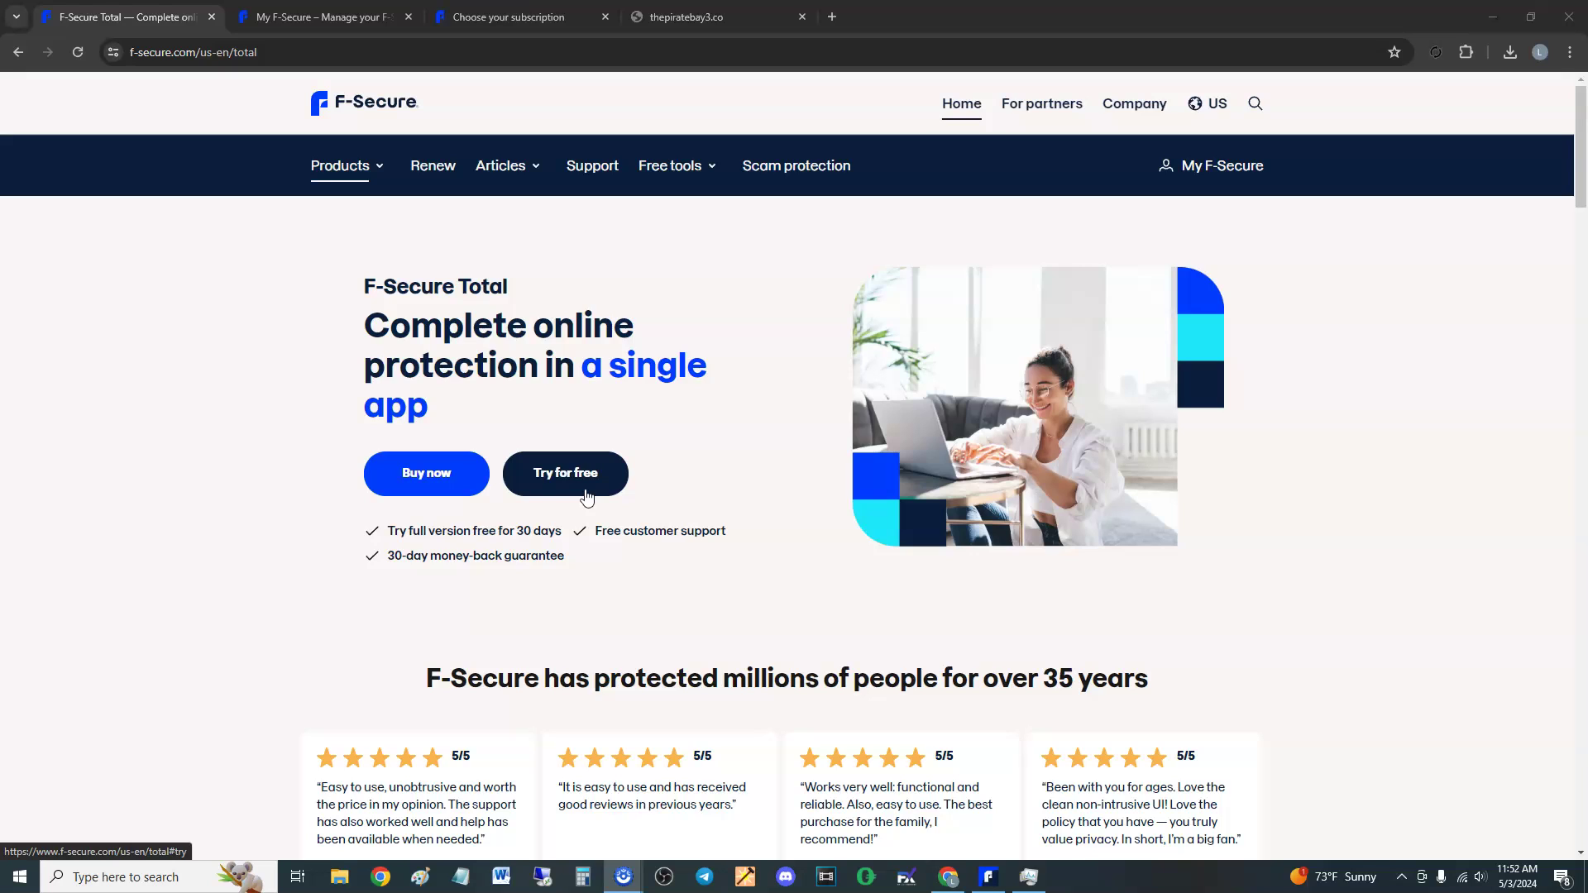
Switch to the My F-Secure portal tab showing 30 trial days left, 4/5 licences and one device
mouse_move(586, 494)
left_mouse_down()
mouse_move(601, 499)
mouse_move(589, 526)
left_mouse_up()
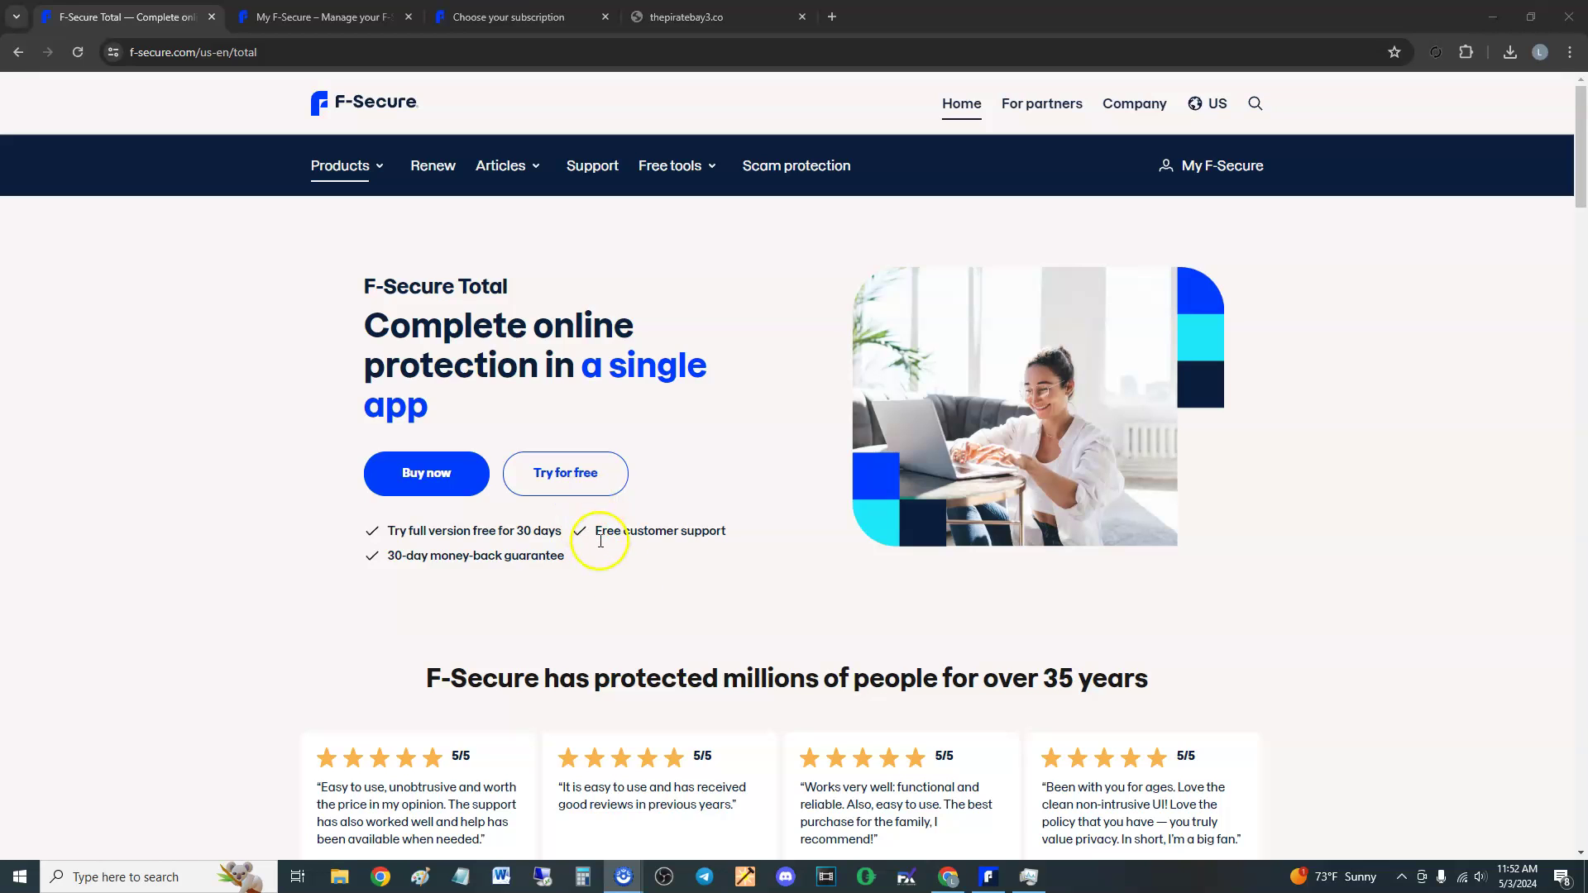
left_click(1007, 863)
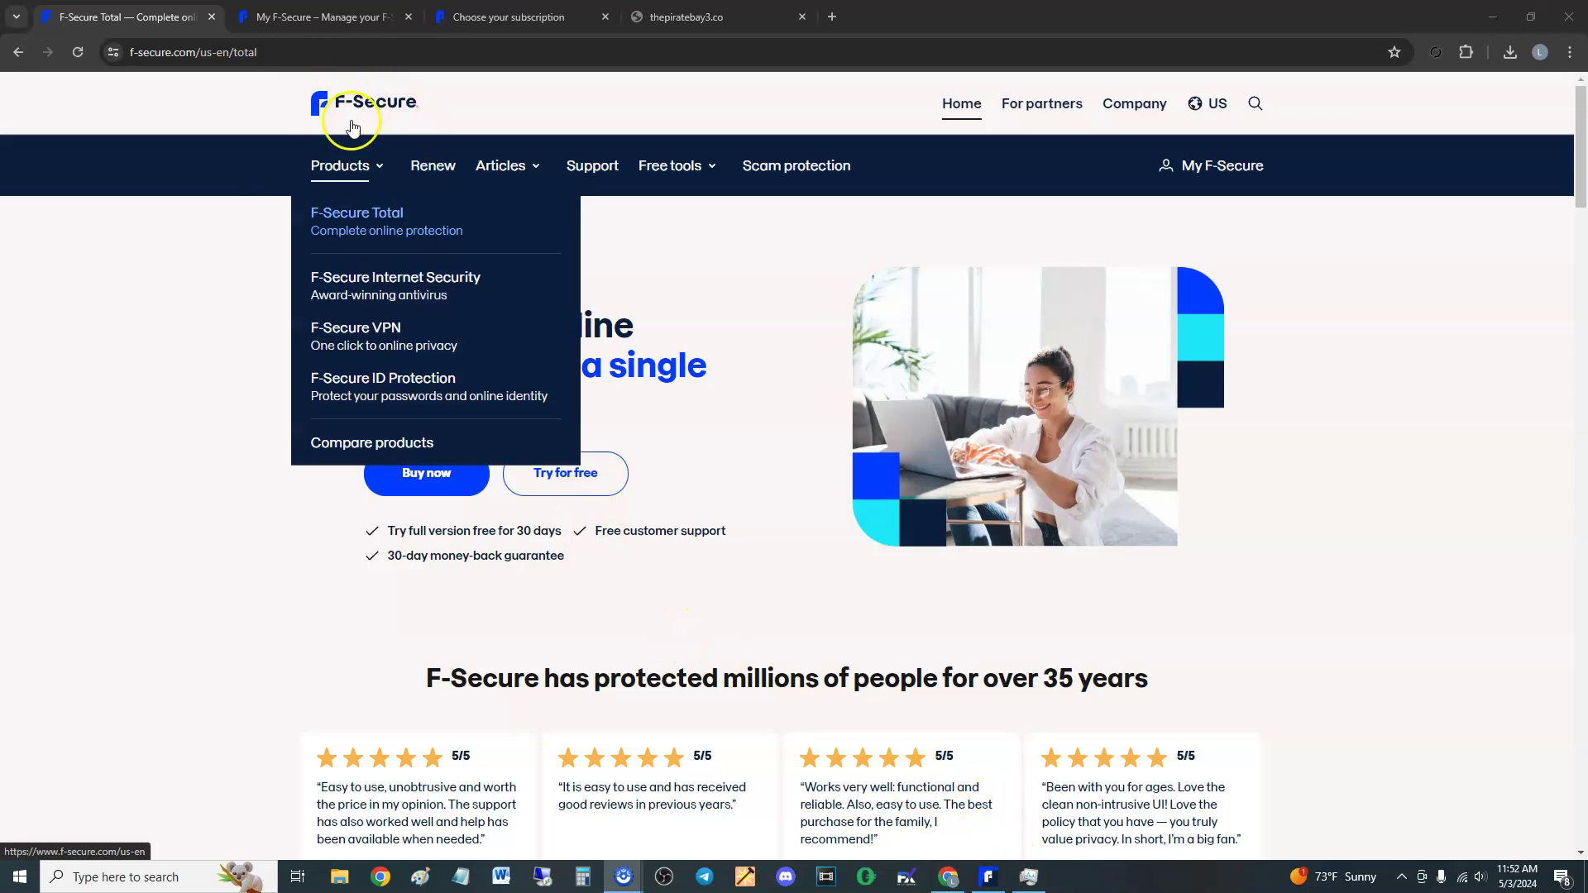
left_click(315, 18)
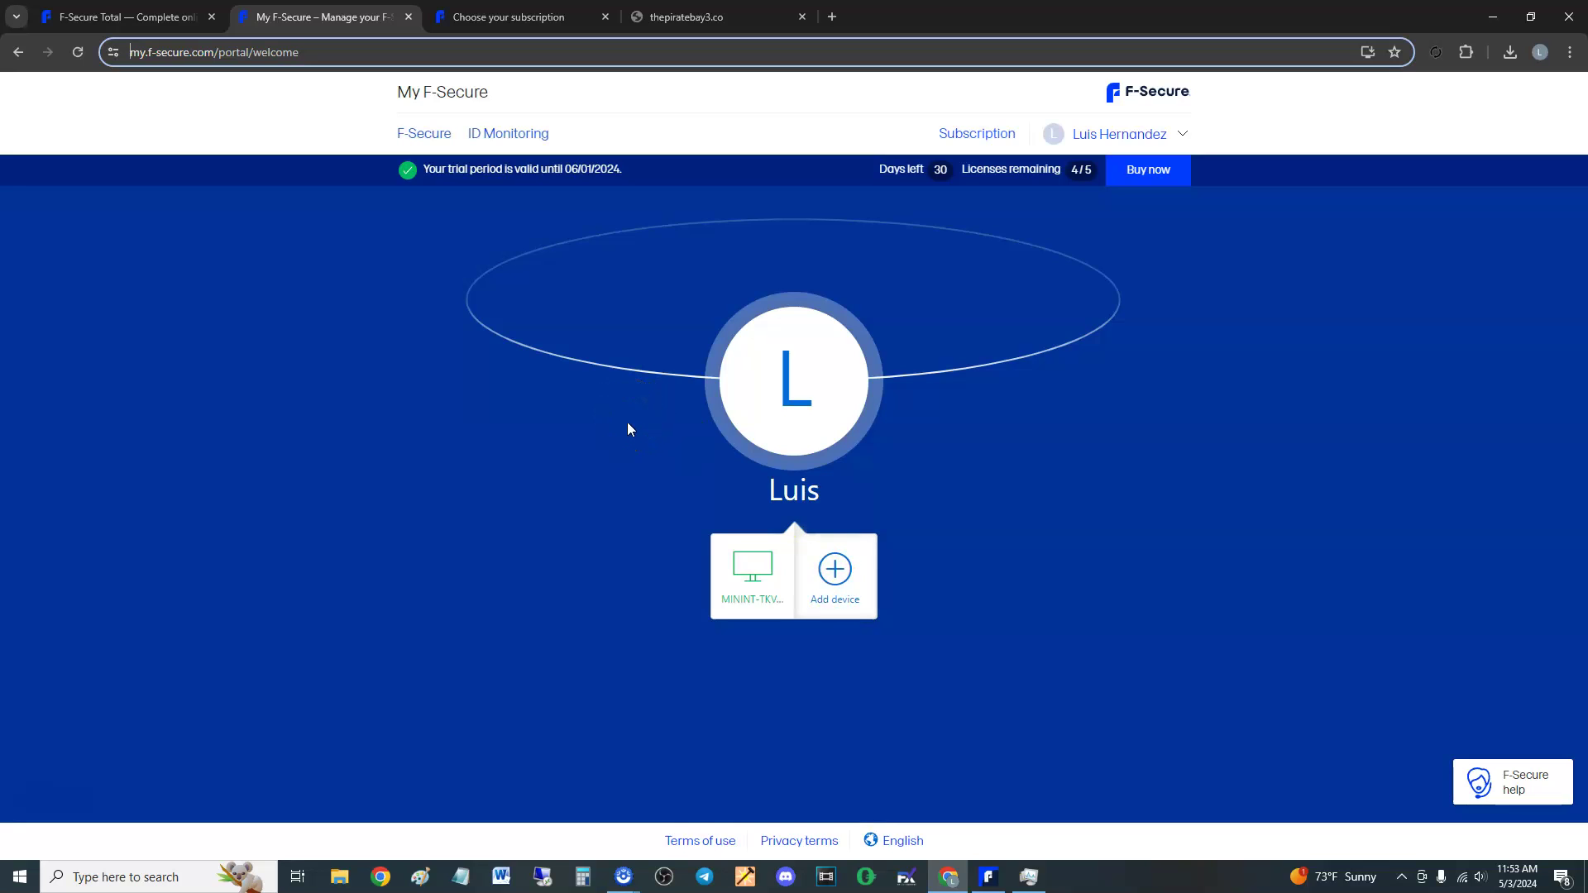
Open the F-Secure Total dashboard, then bring up Task Manager and tuck it away again
left_click(989, 878)
left_click_drag(707, 160, 718, 145)
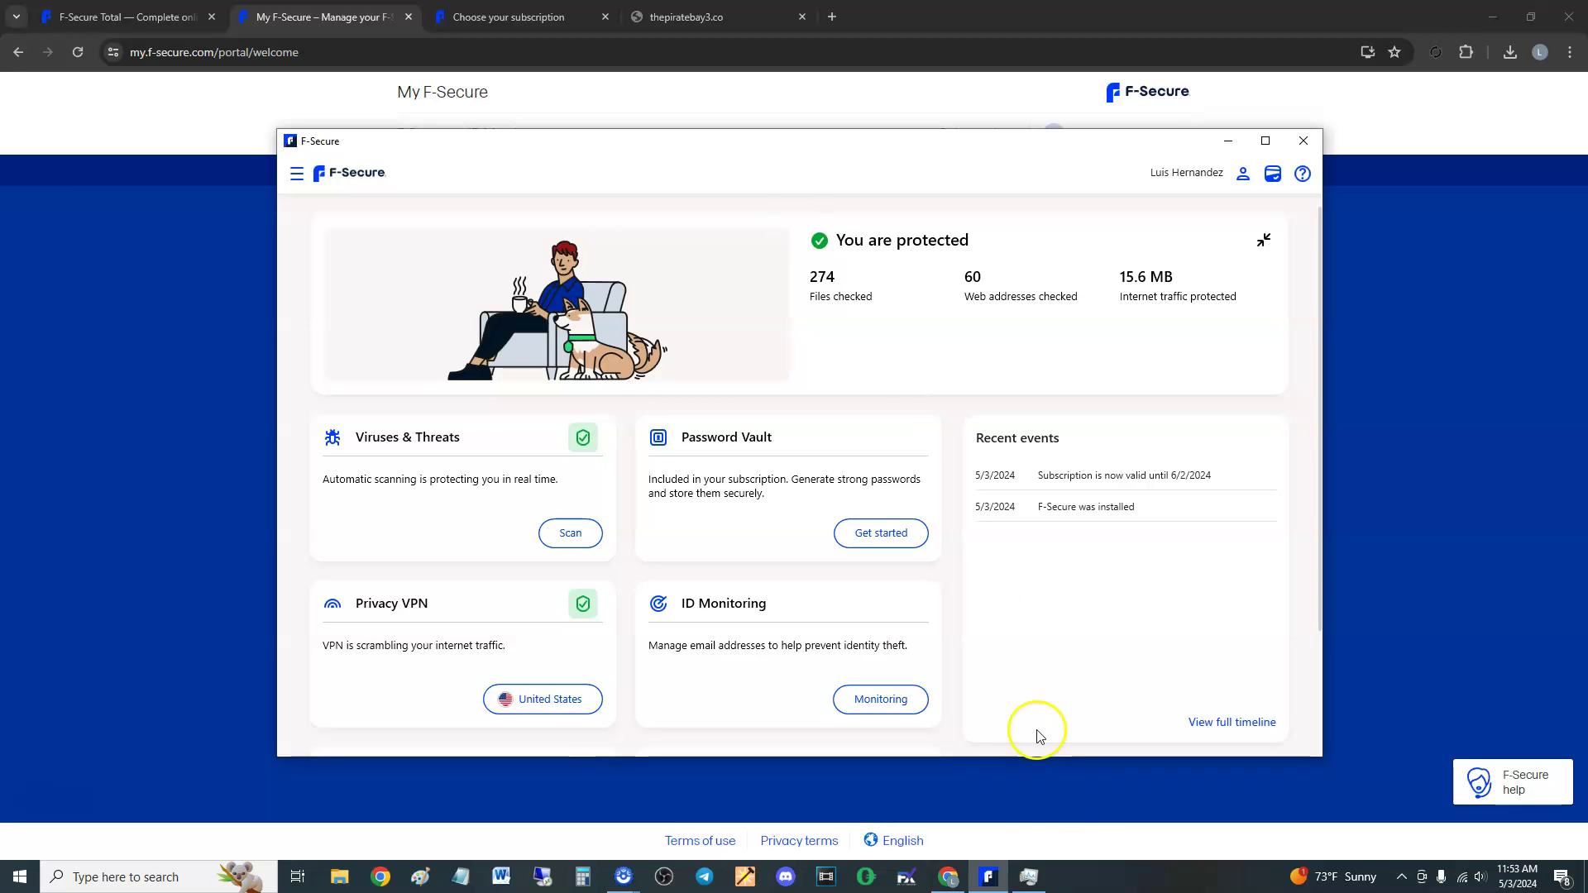
left_click(1028, 877)
left_click_drag(1137, 201, 712, 223)
left_click(984, 215)
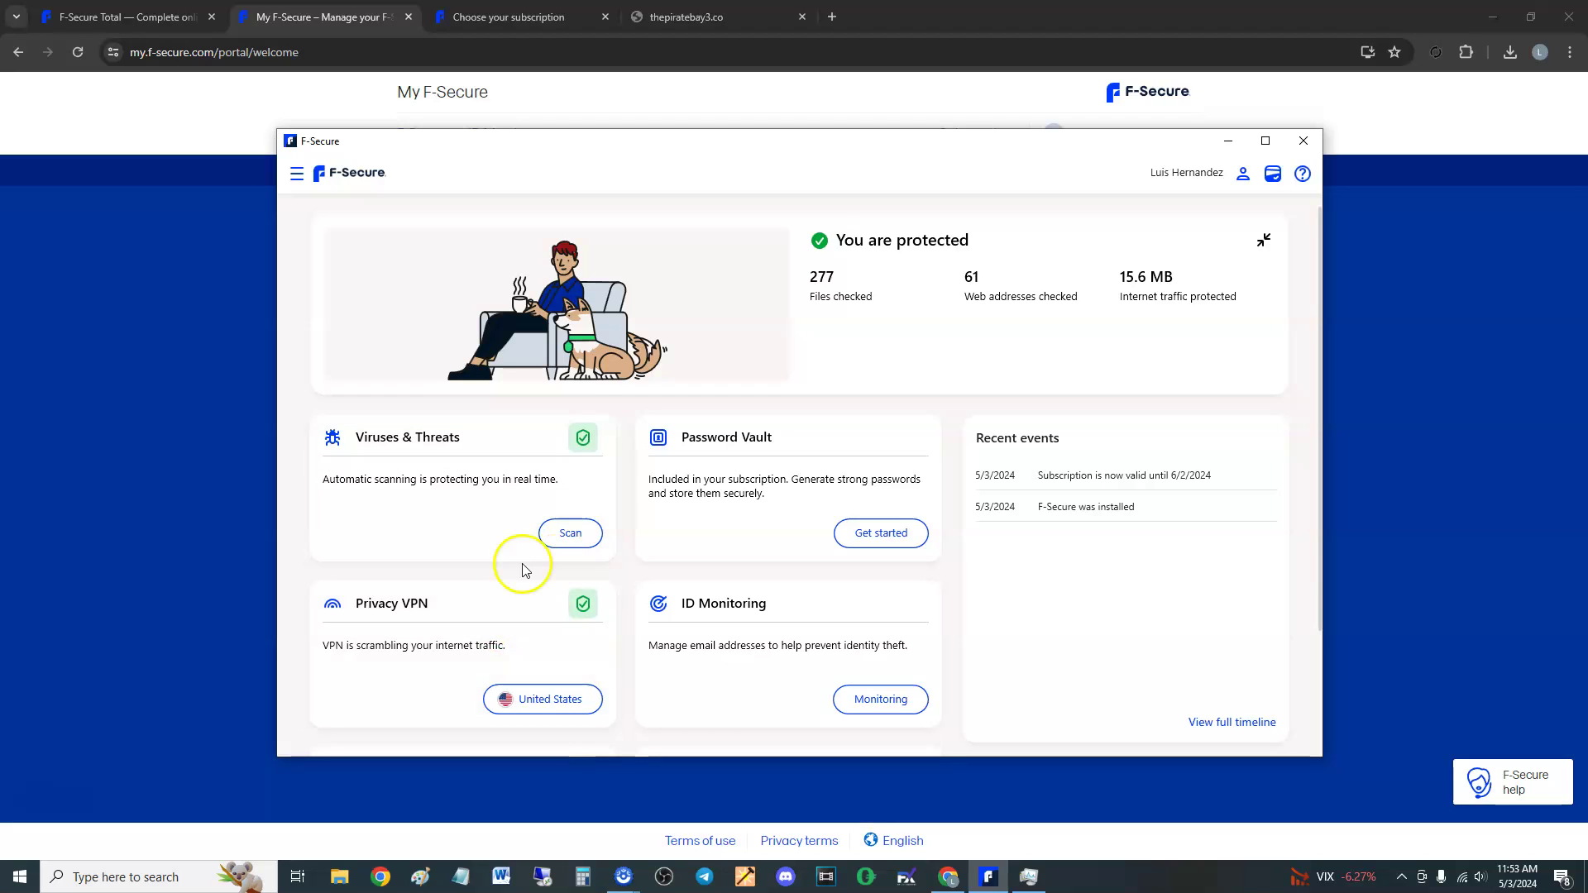
From Viruses & Threats, run a manual update check that succeeds today at 11:54 AM
left_click(439, 446)
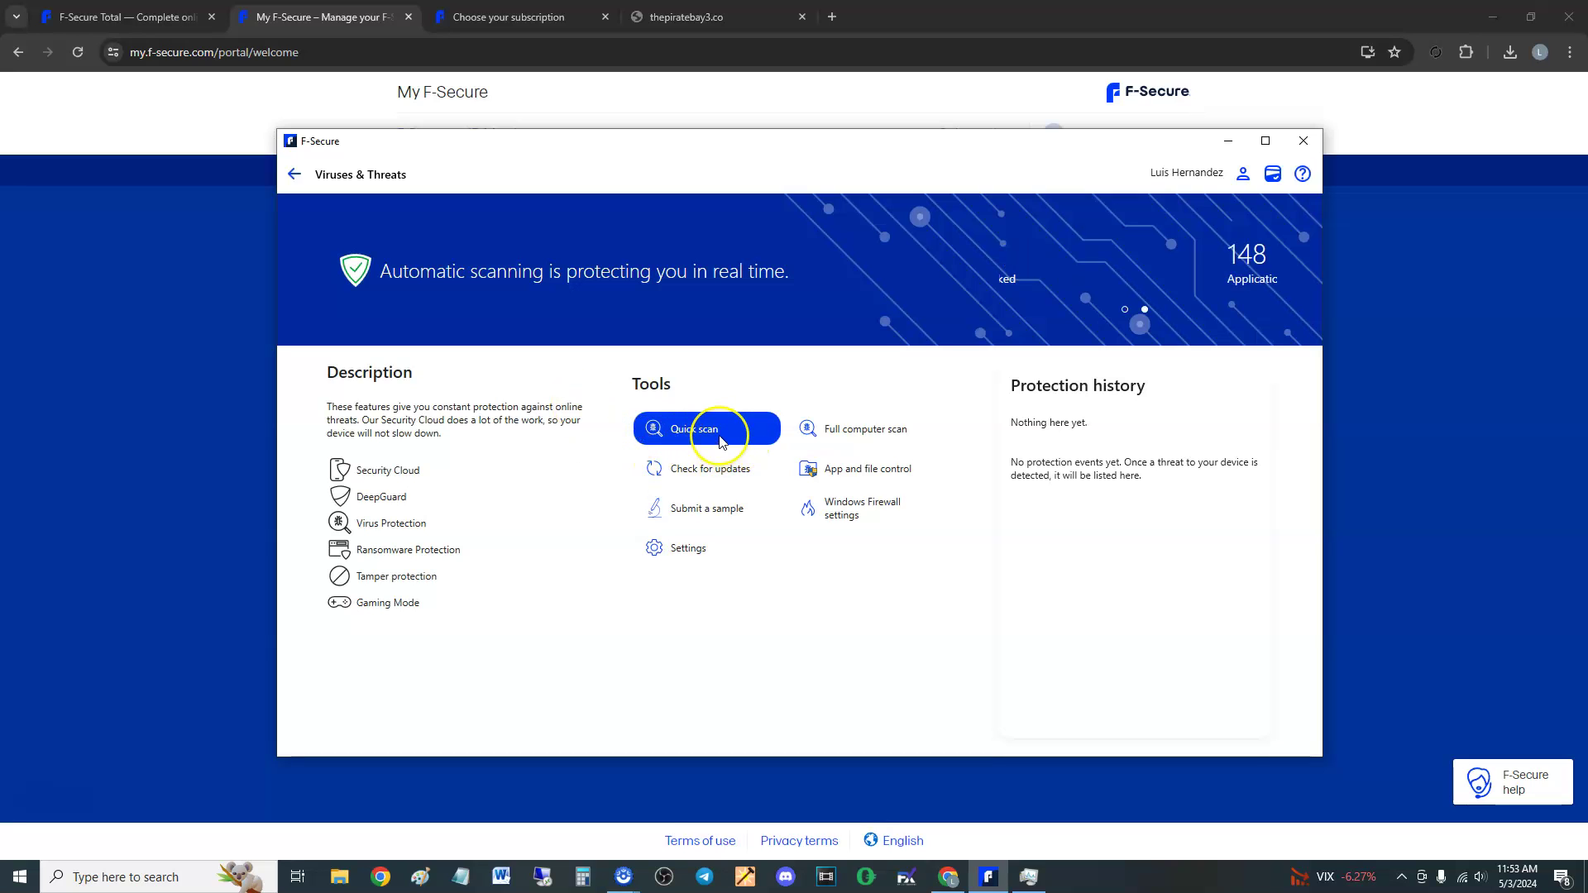
mouse_move(721, 441)
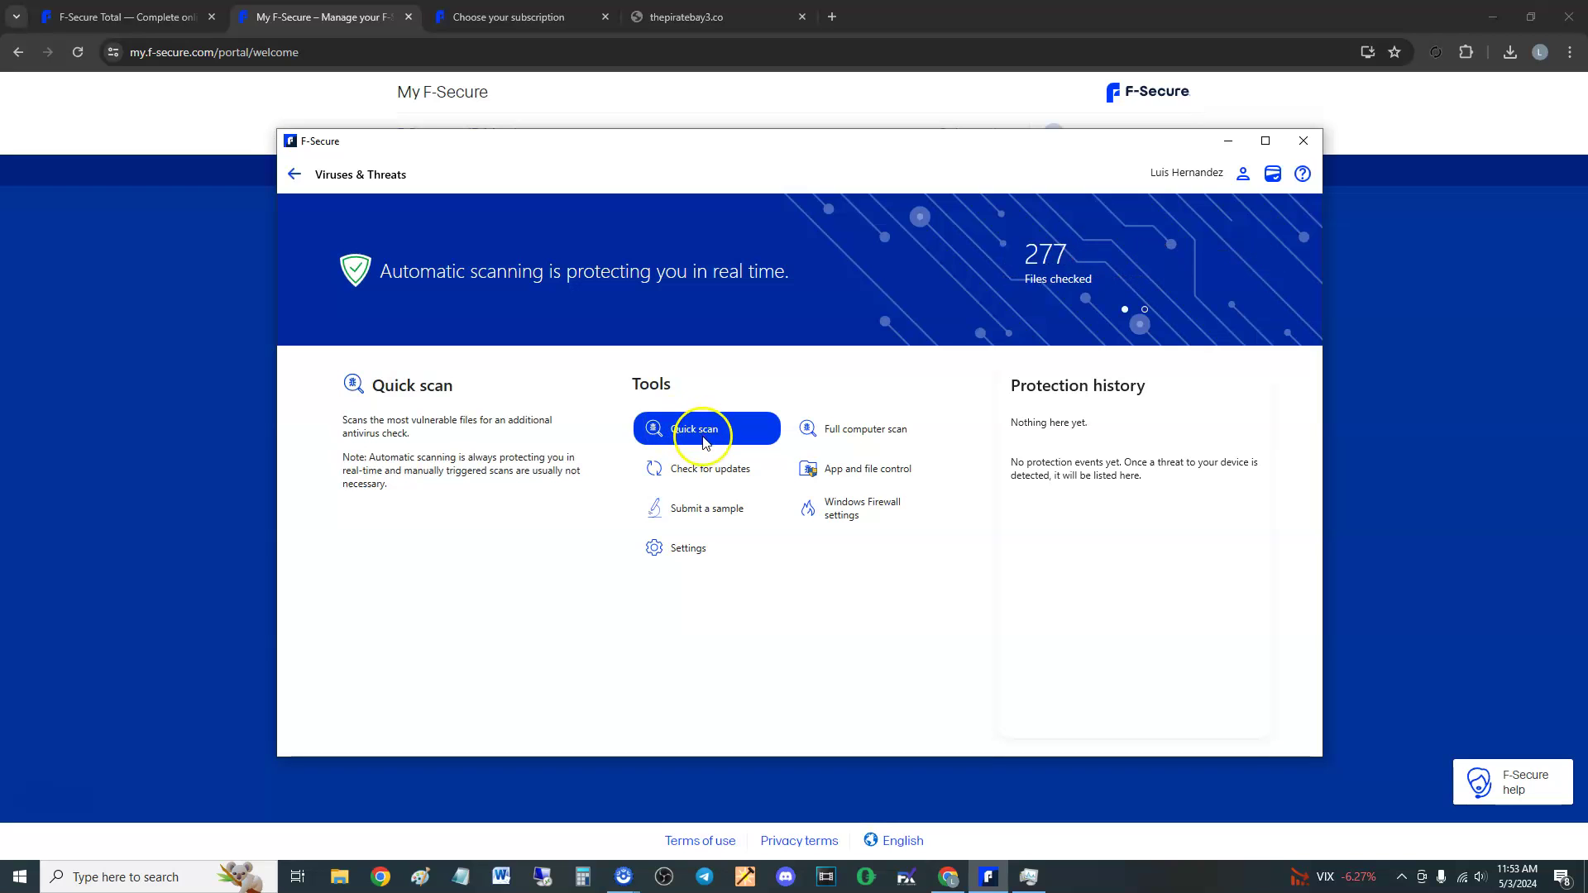
mouse_move(889, 437)
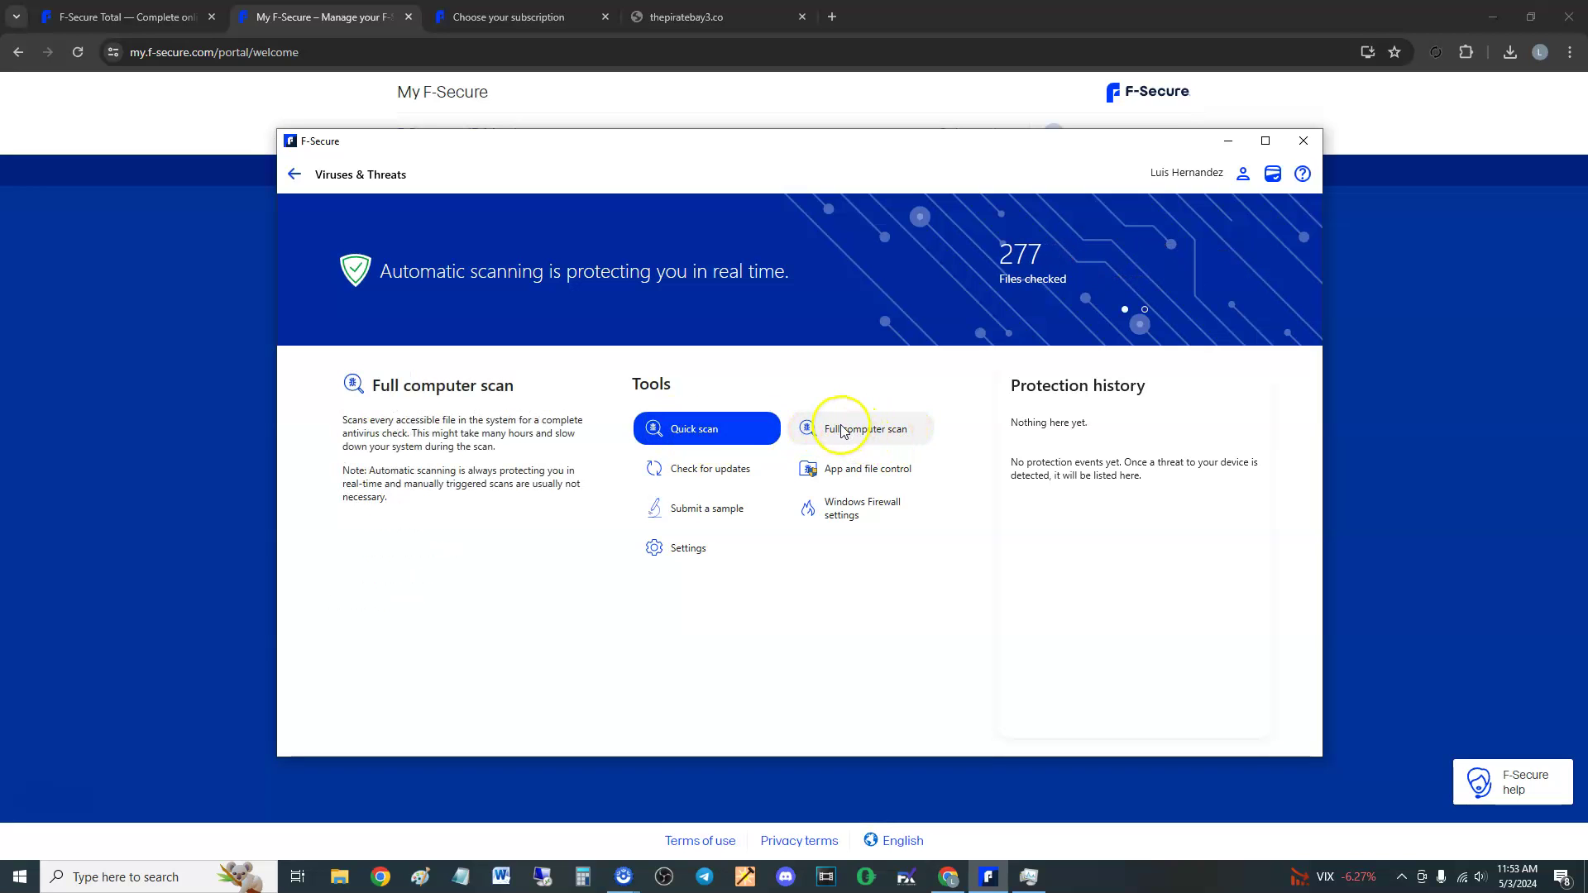
left_click(716, 469)
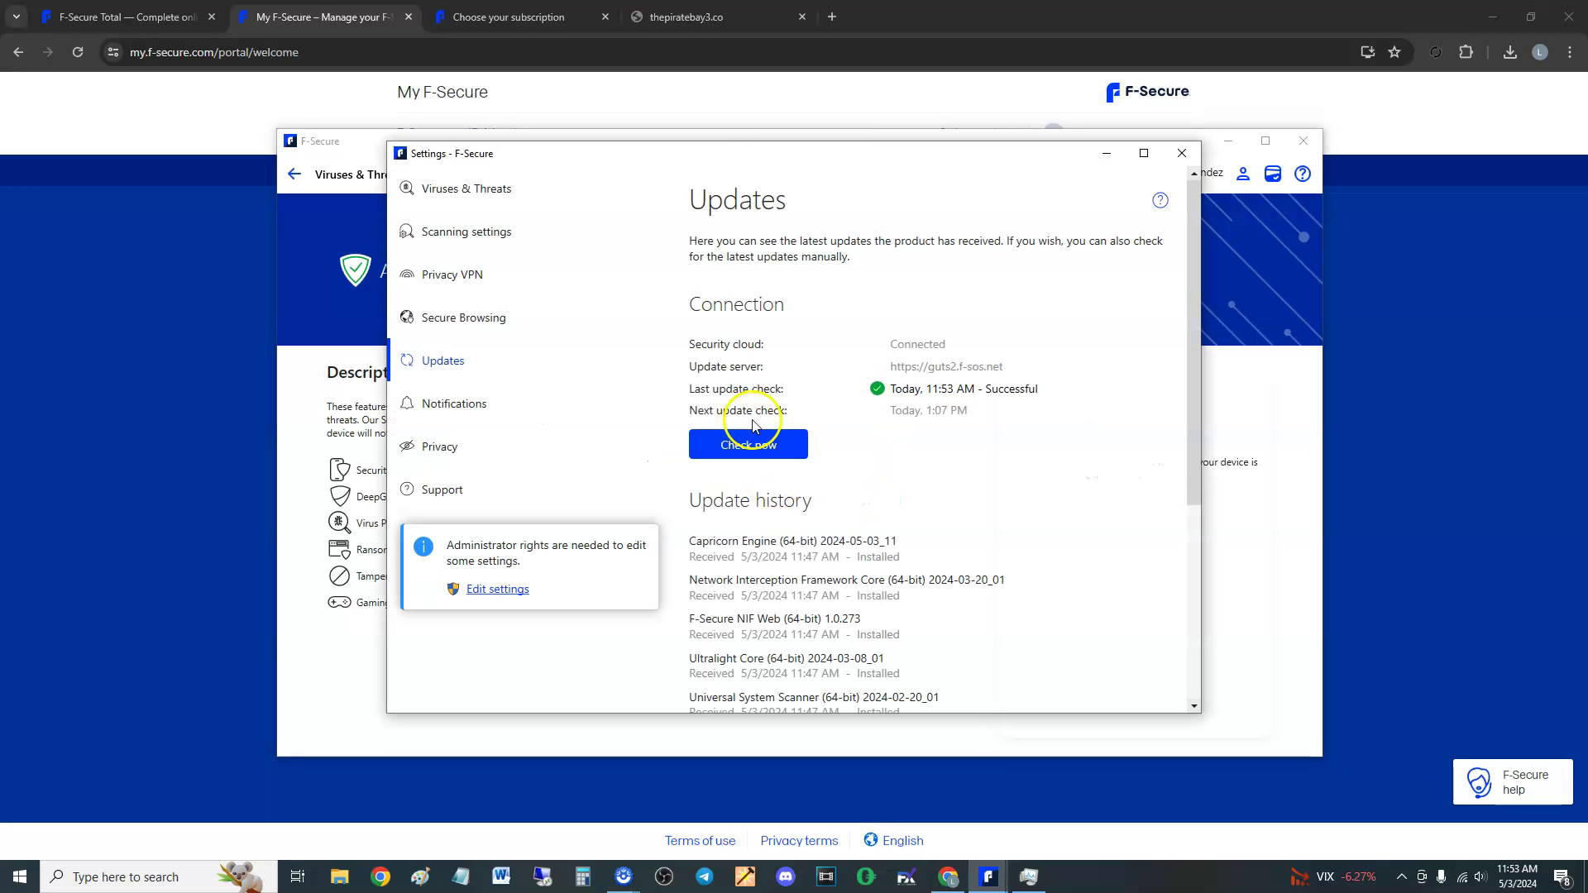
left_click(748, 444)
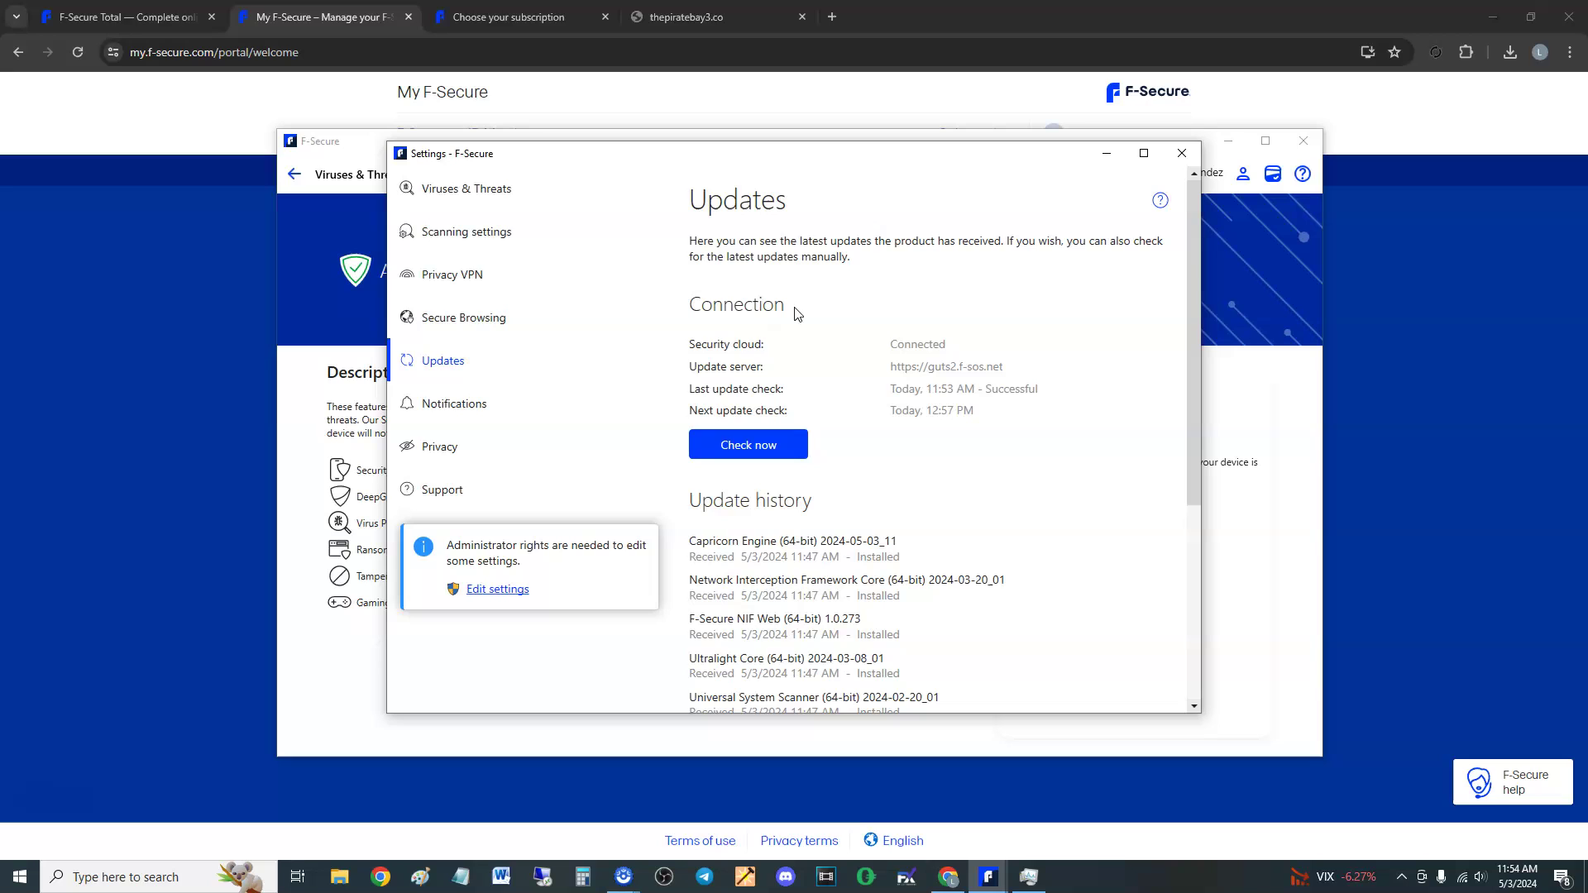
left_click(747, 443)
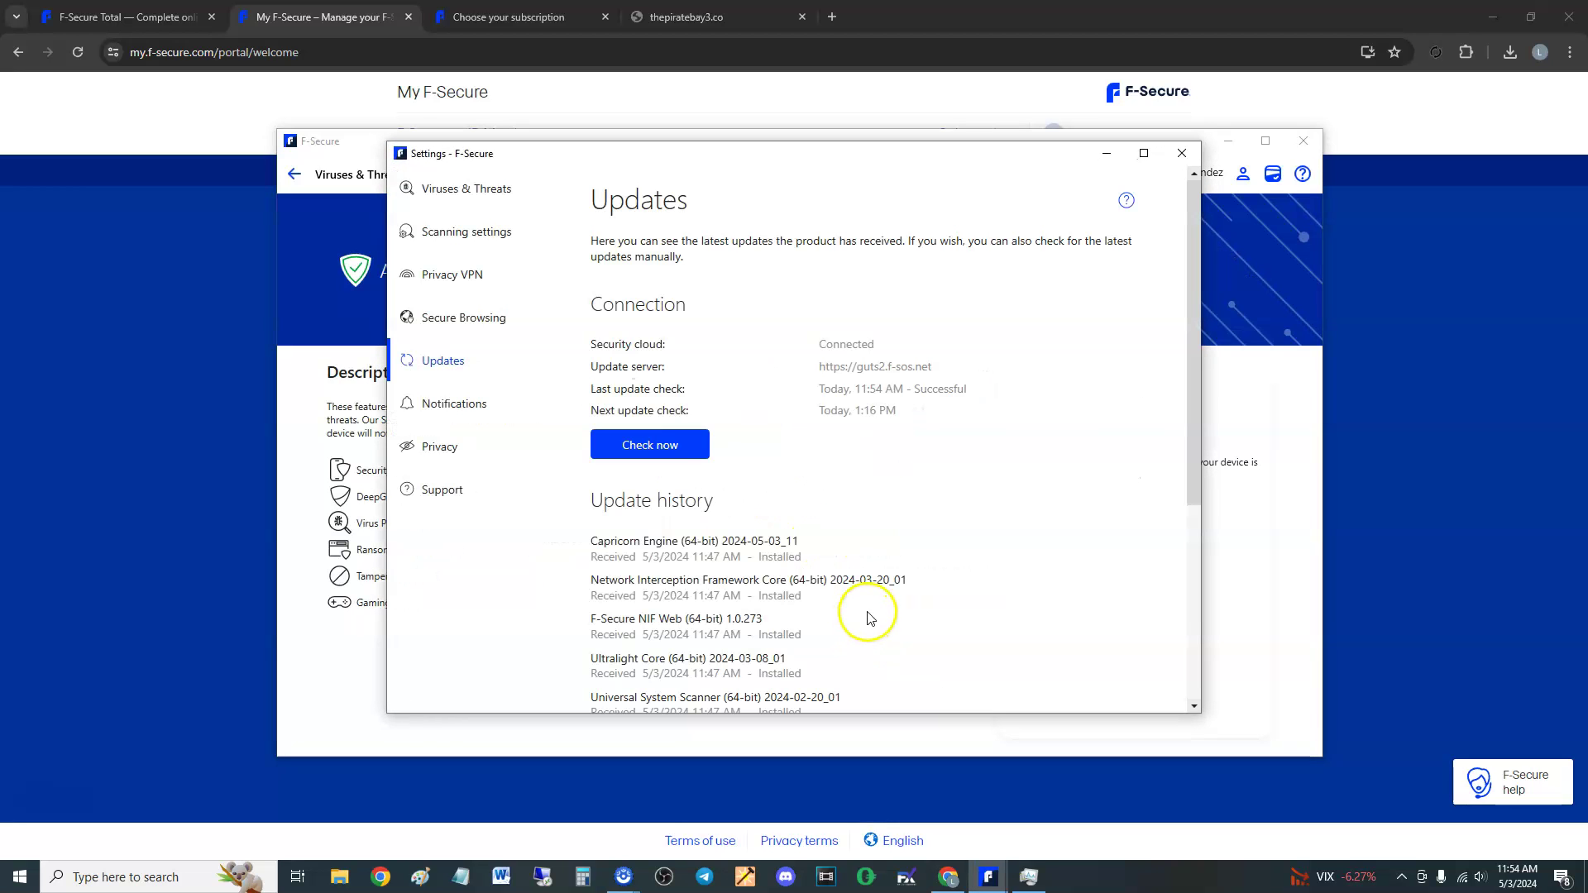
left_click(684, 455)
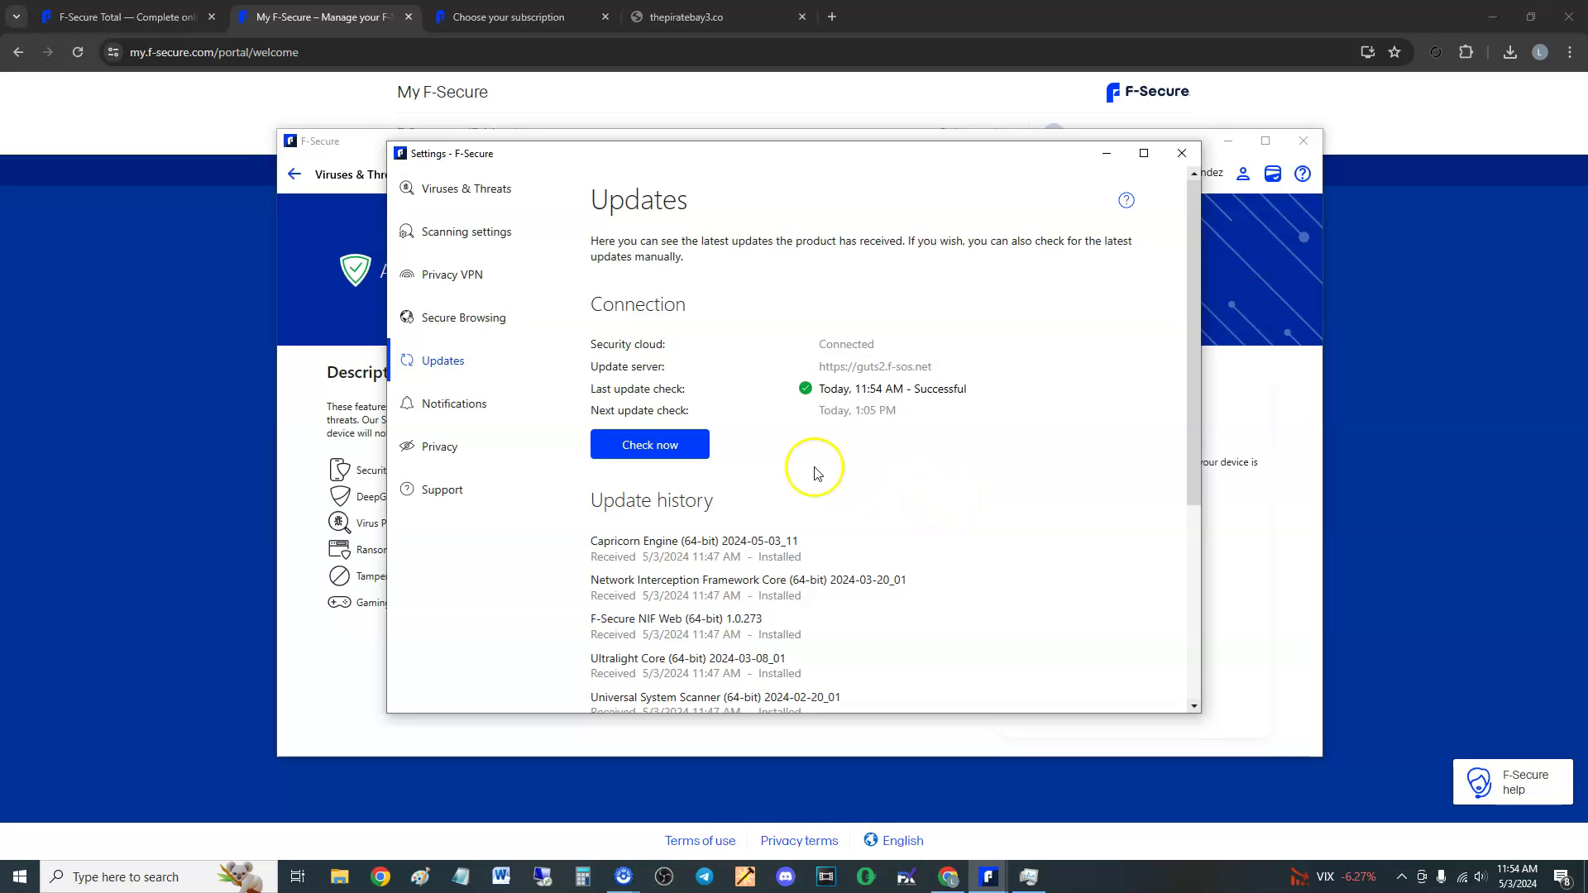
left_click(674, 444)
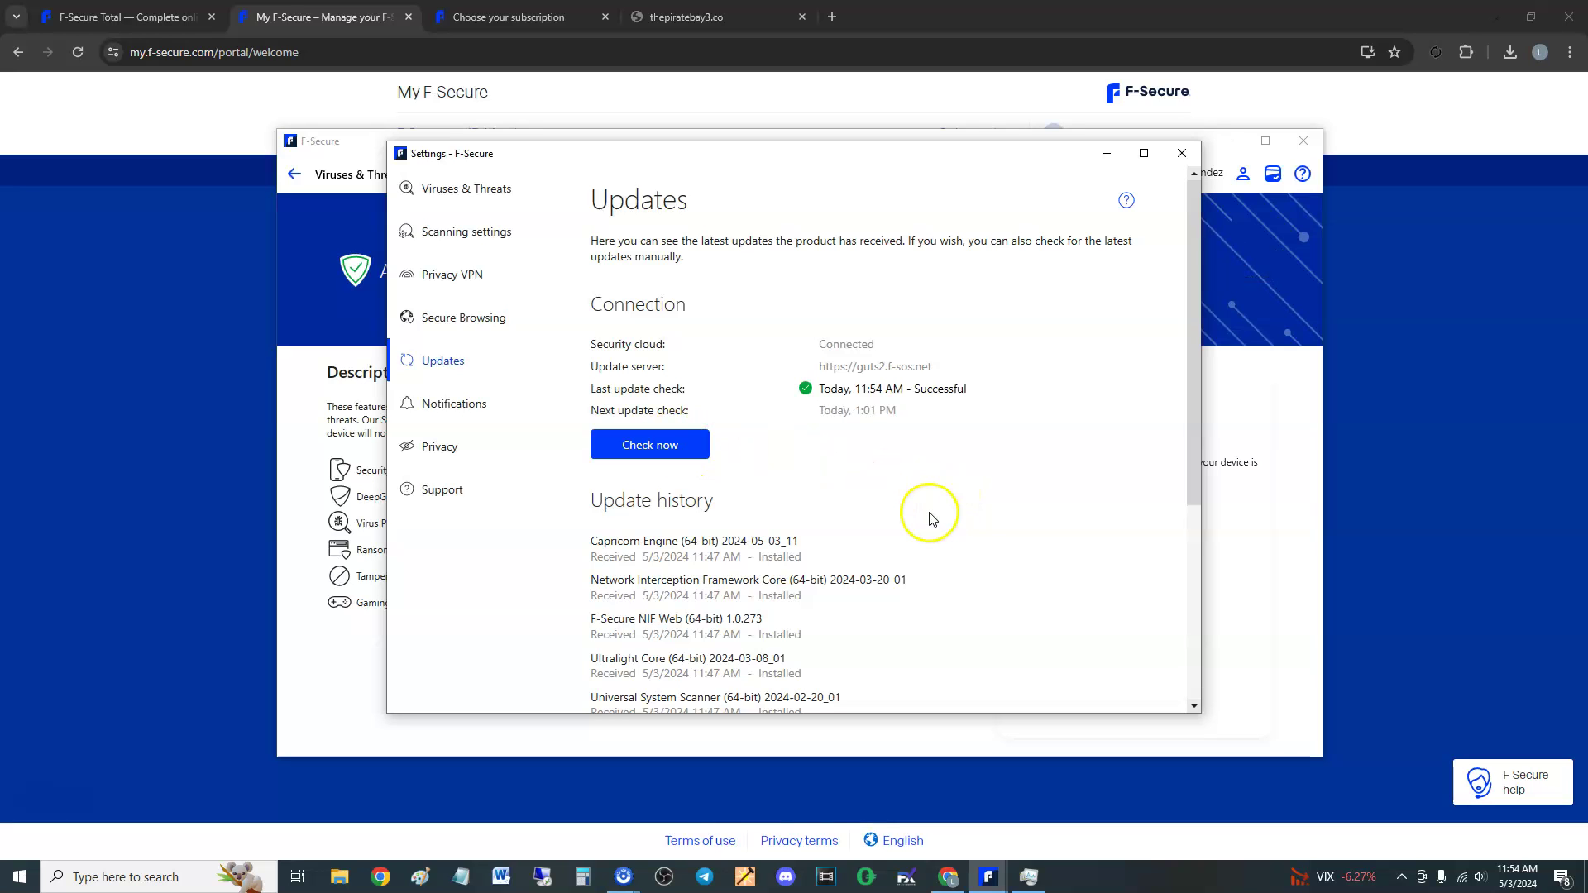
Close the update settings and start a full computer scan
left_click(1183, 157)
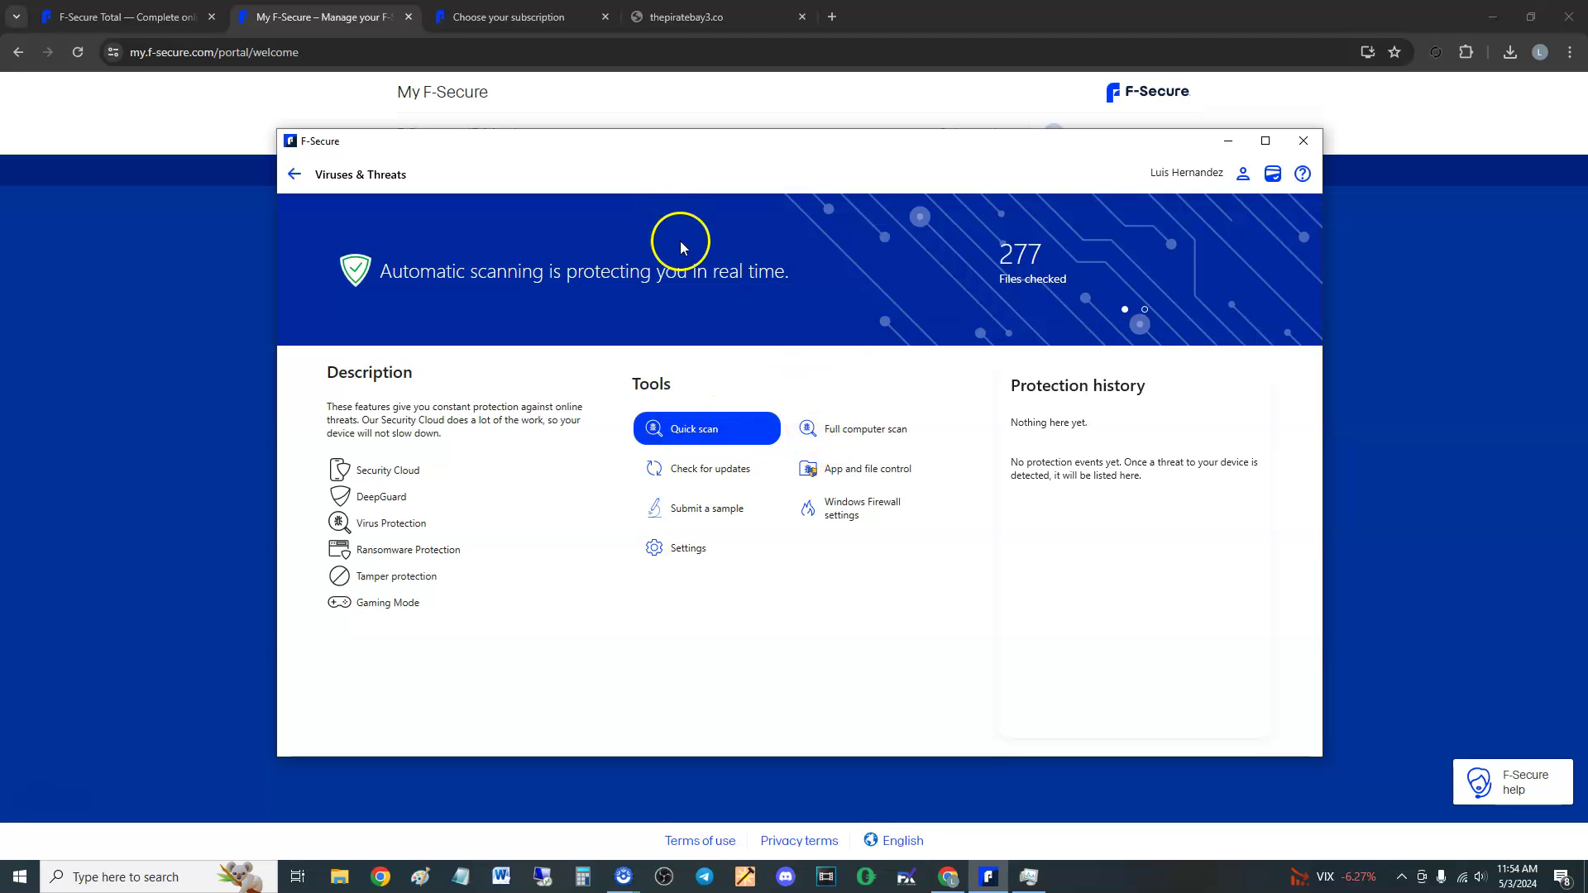
left_click(850, 430)
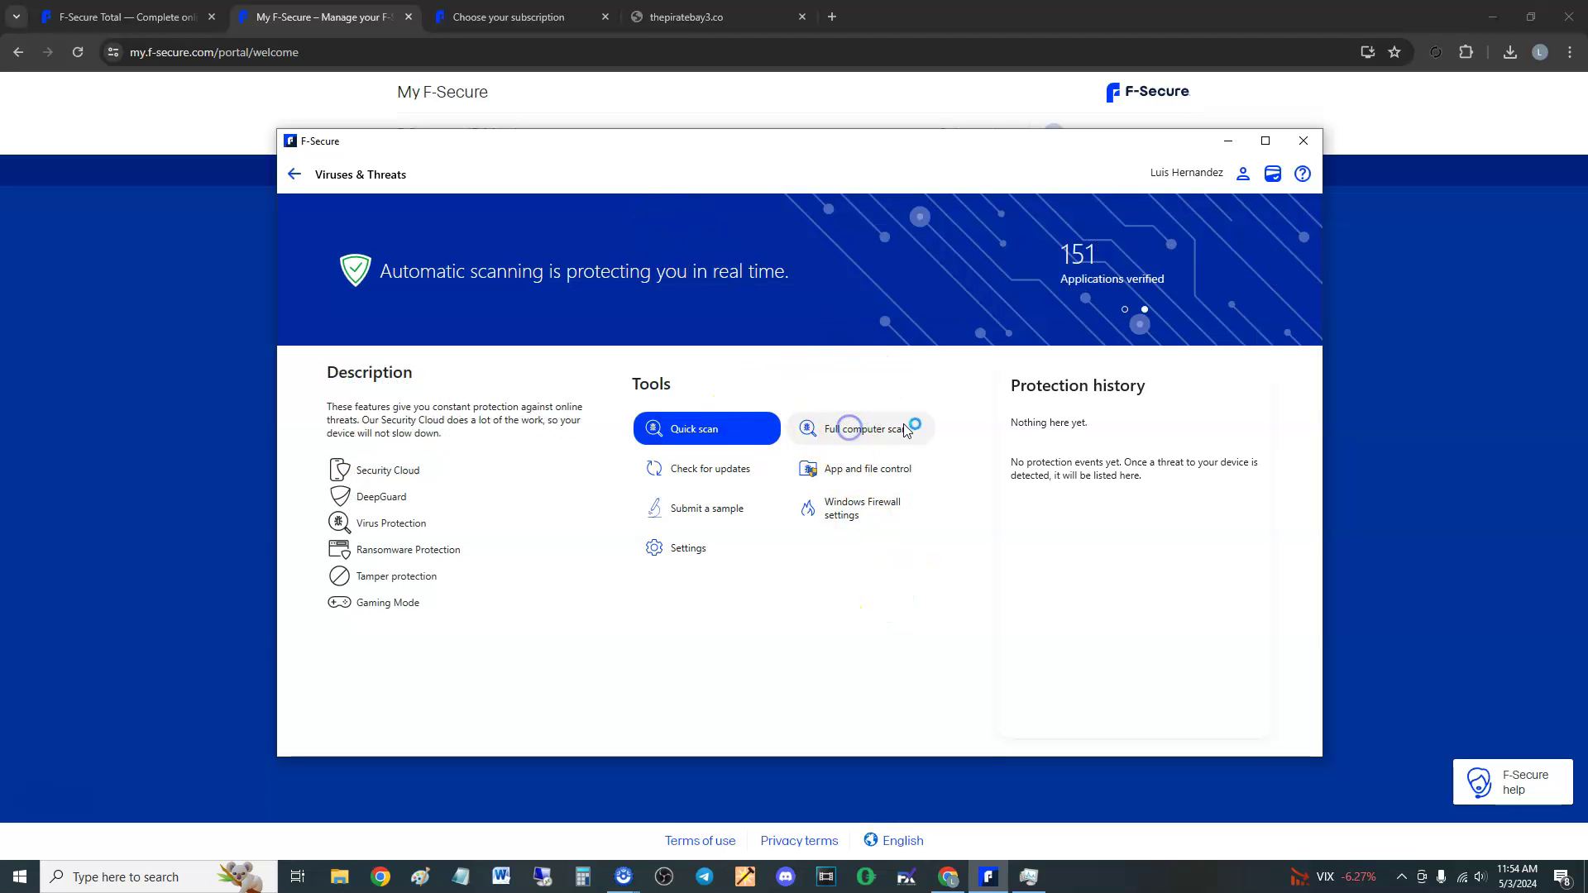
left_click(923, 441)
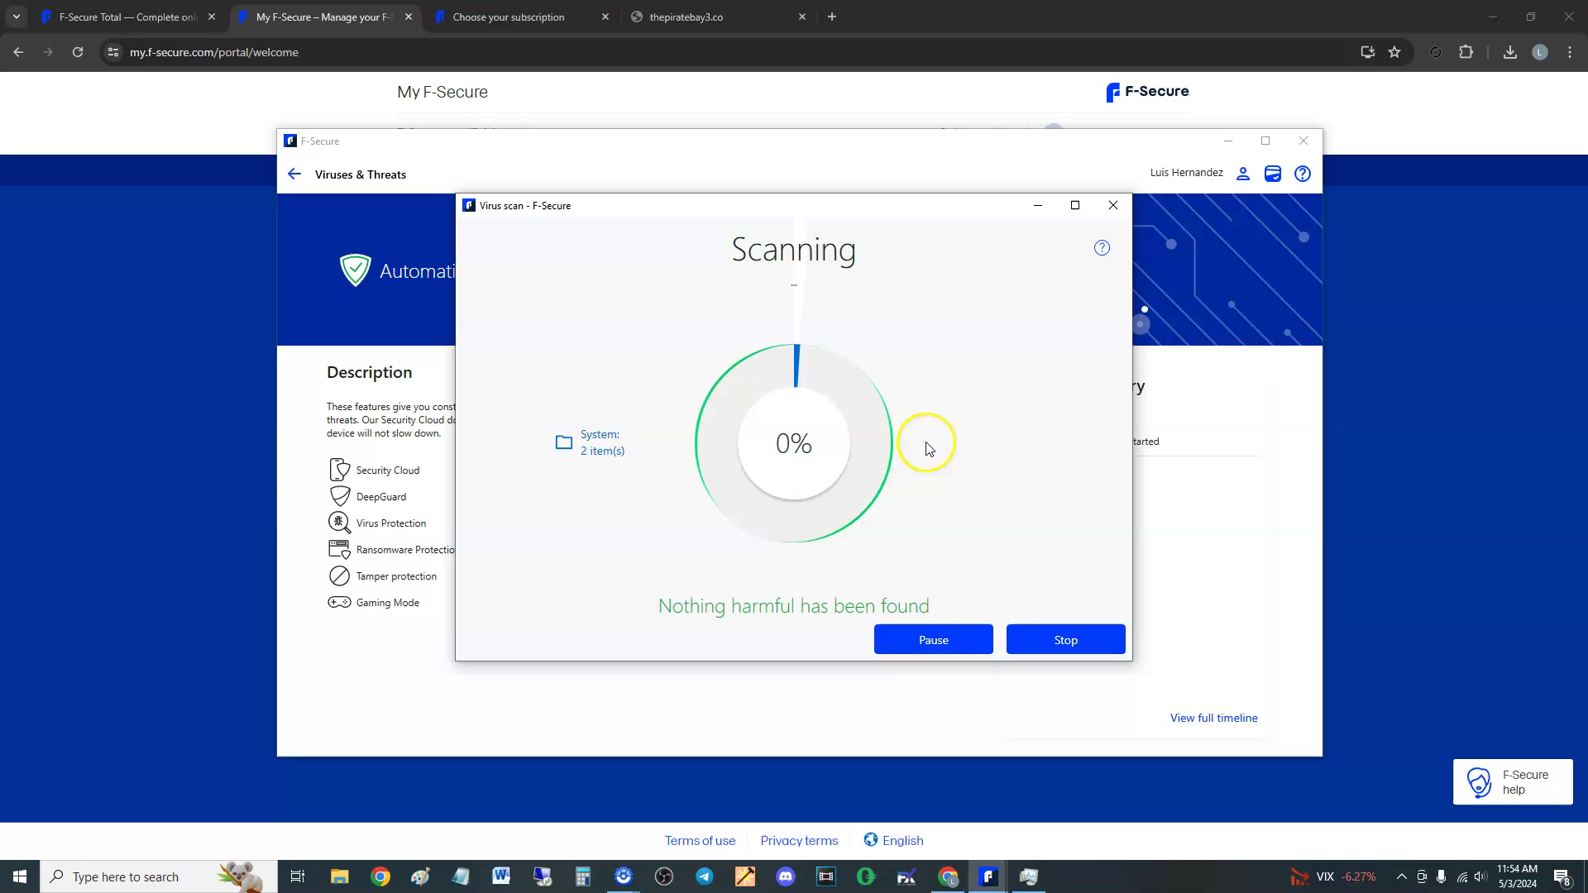
Inspect the F-Secure Scan Wizard process and CPU performance graph in Task Manager
left_click(1028, 877)
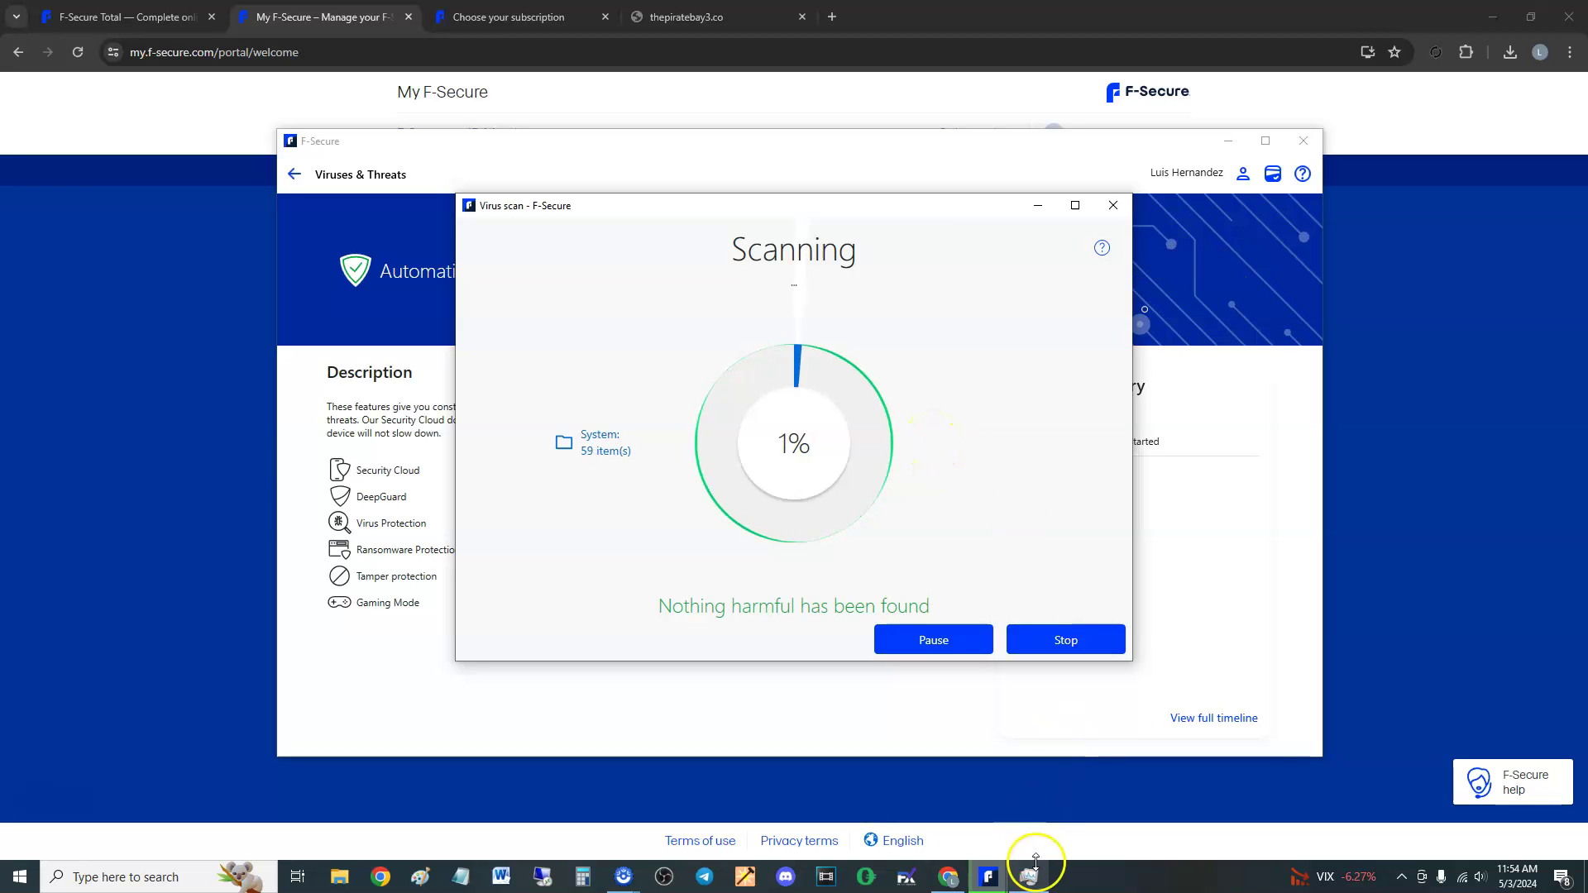
left_click_drag(744, 204, 1057, 187)
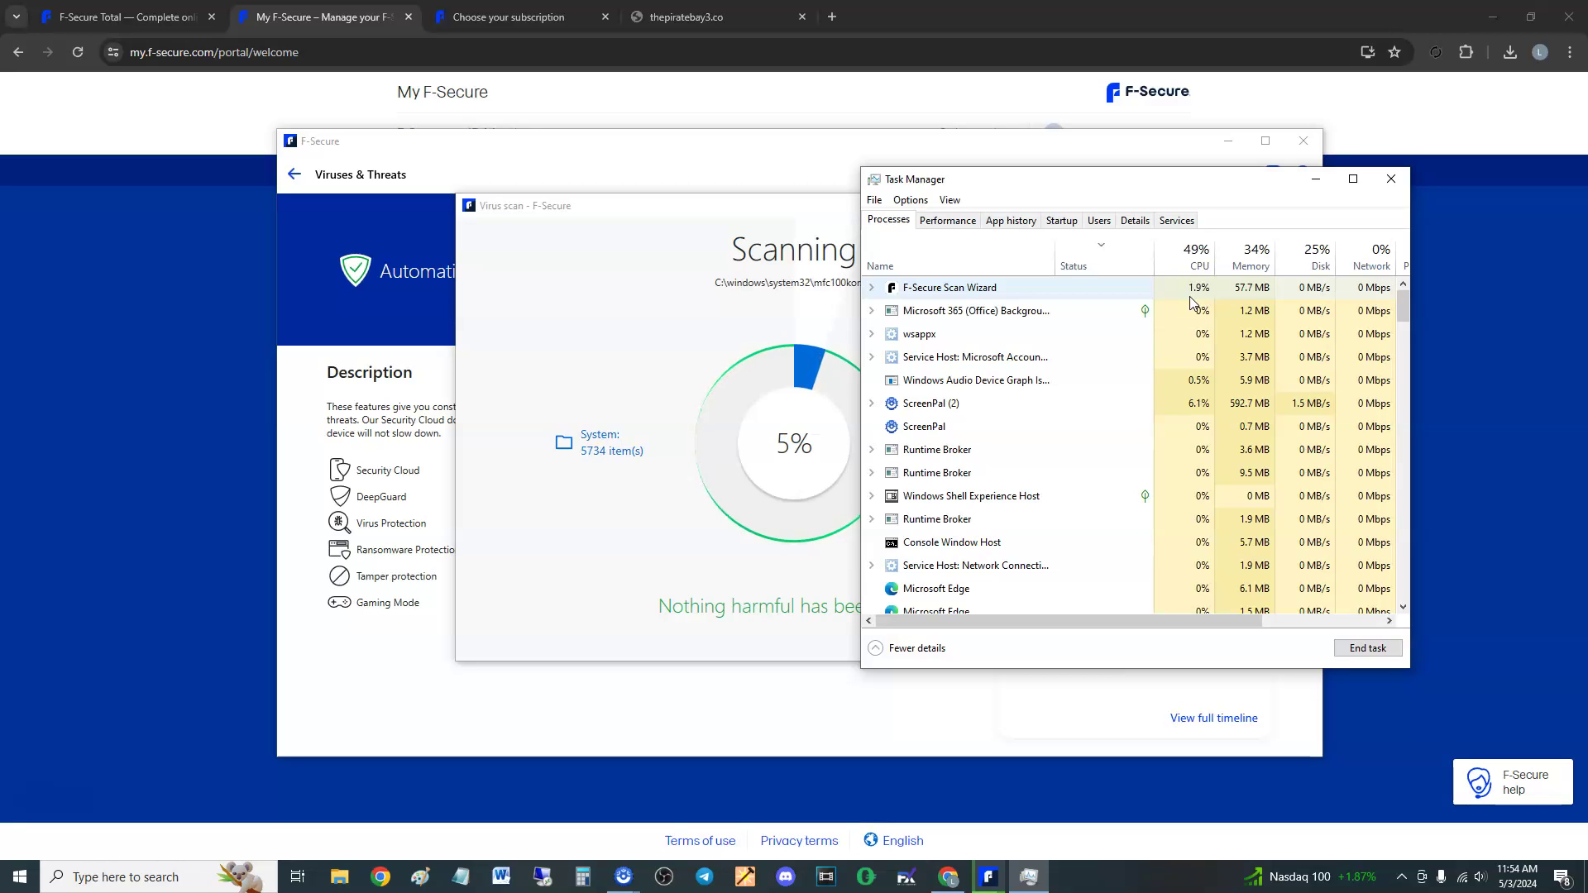
left_click(1191, 296)
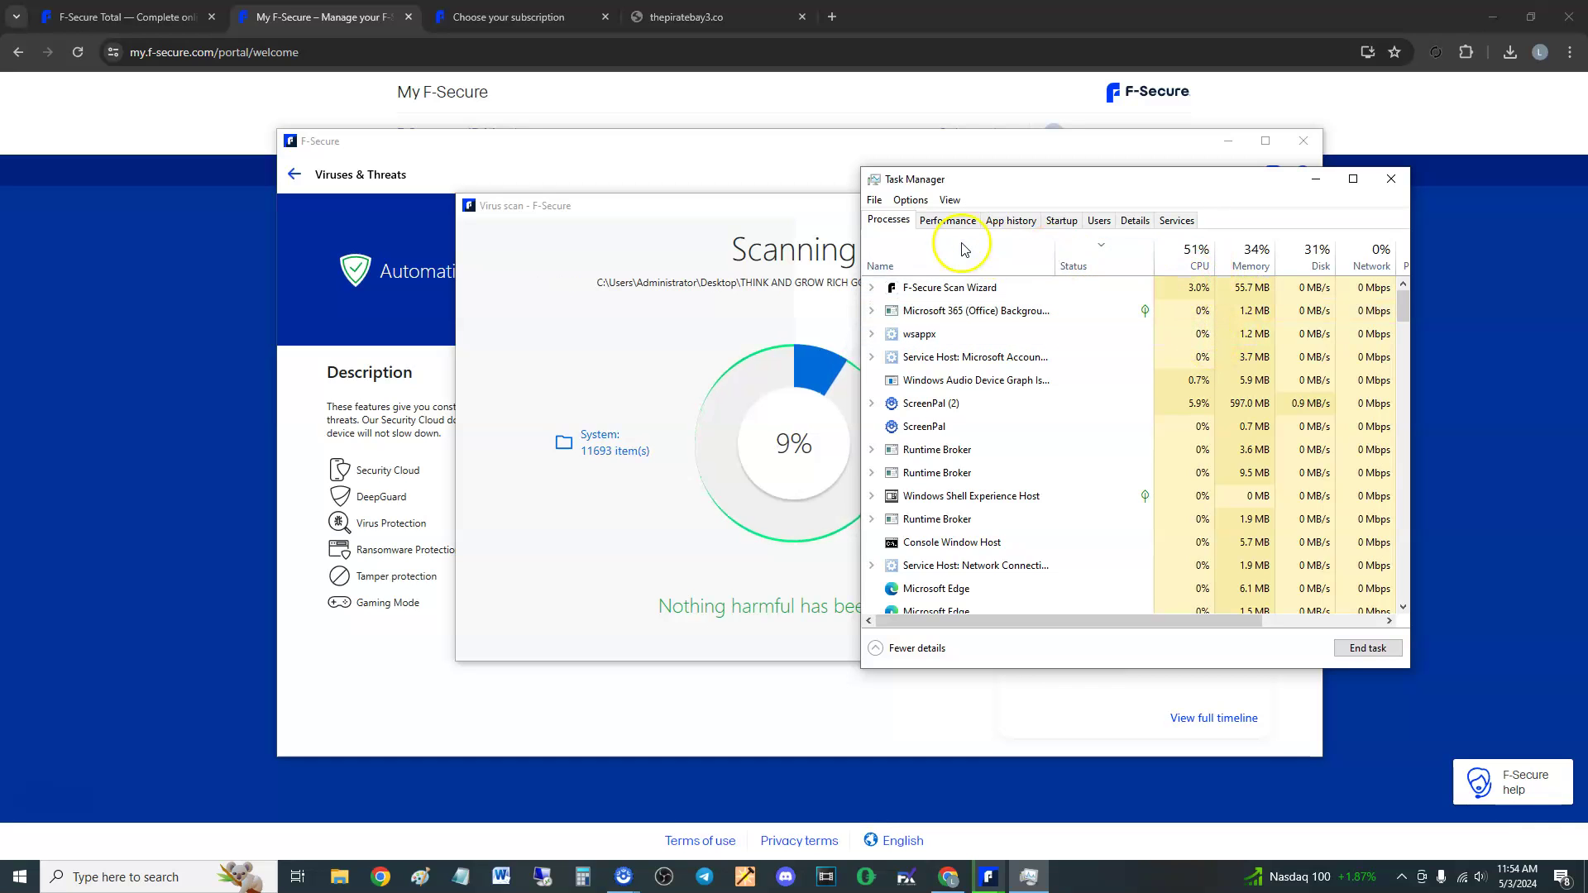
left_click(948, 220)
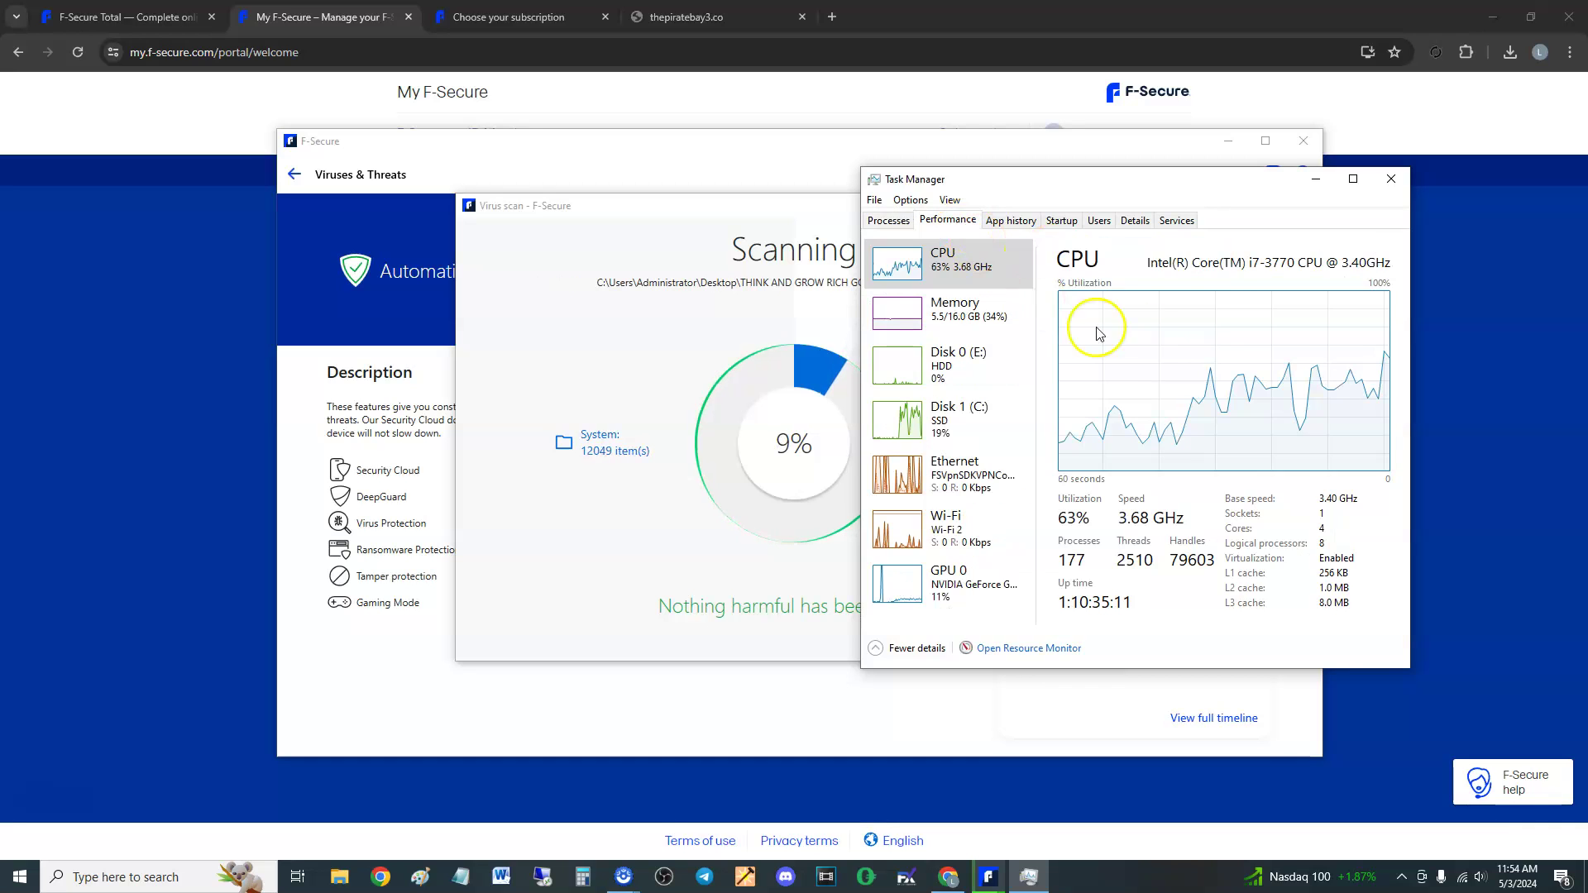
left_click(889, 220)
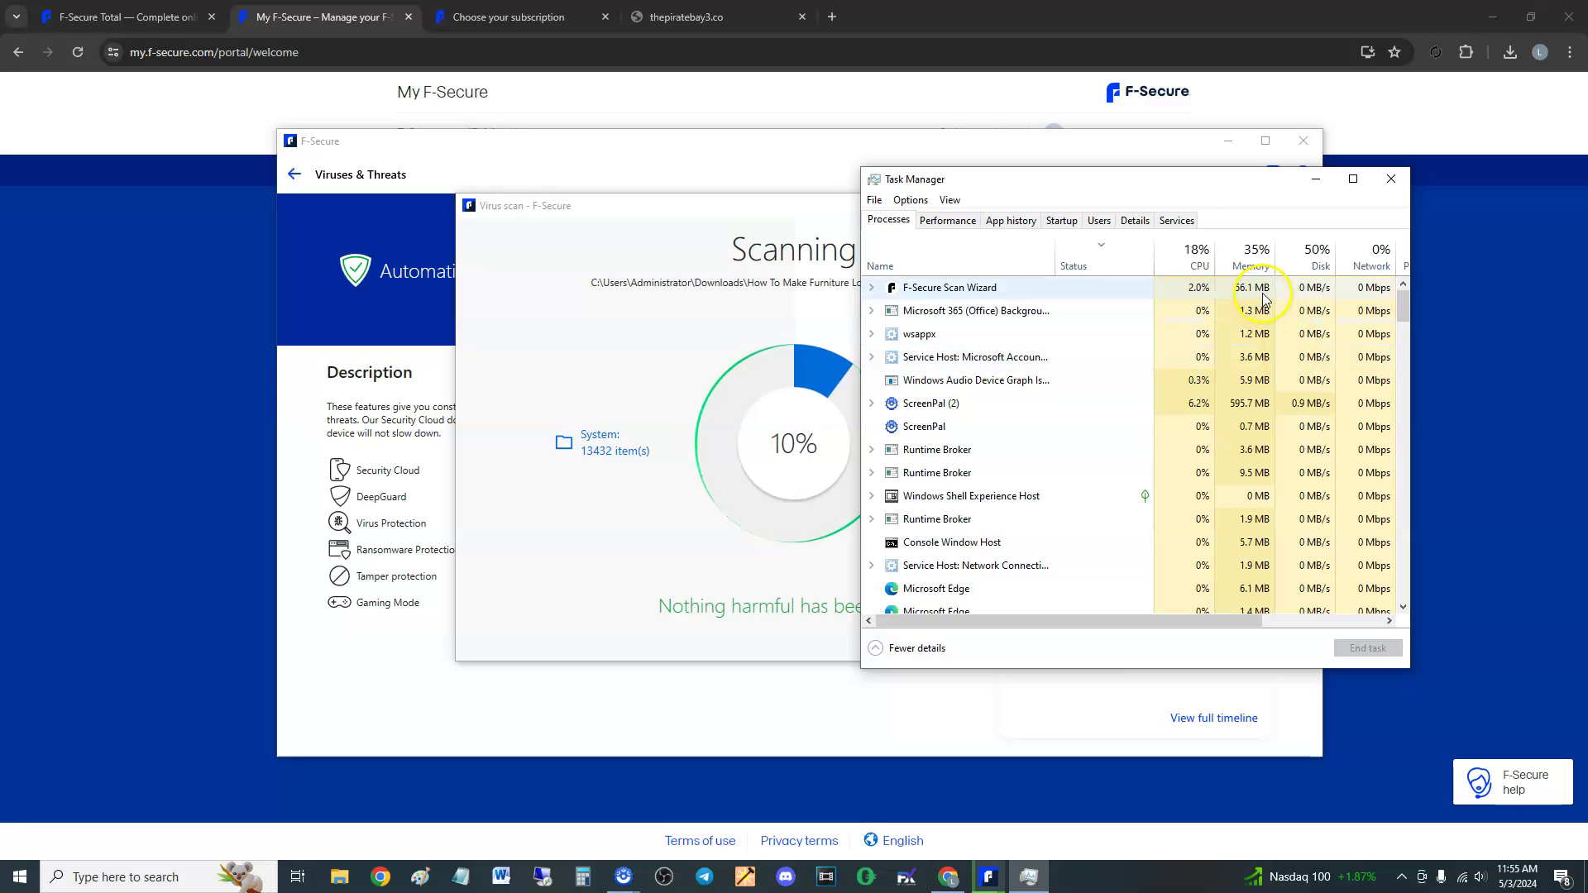
Minimize Task Manager and the scan window, then open Submit a sample and cancel the file picker
left_click(1316, 179)
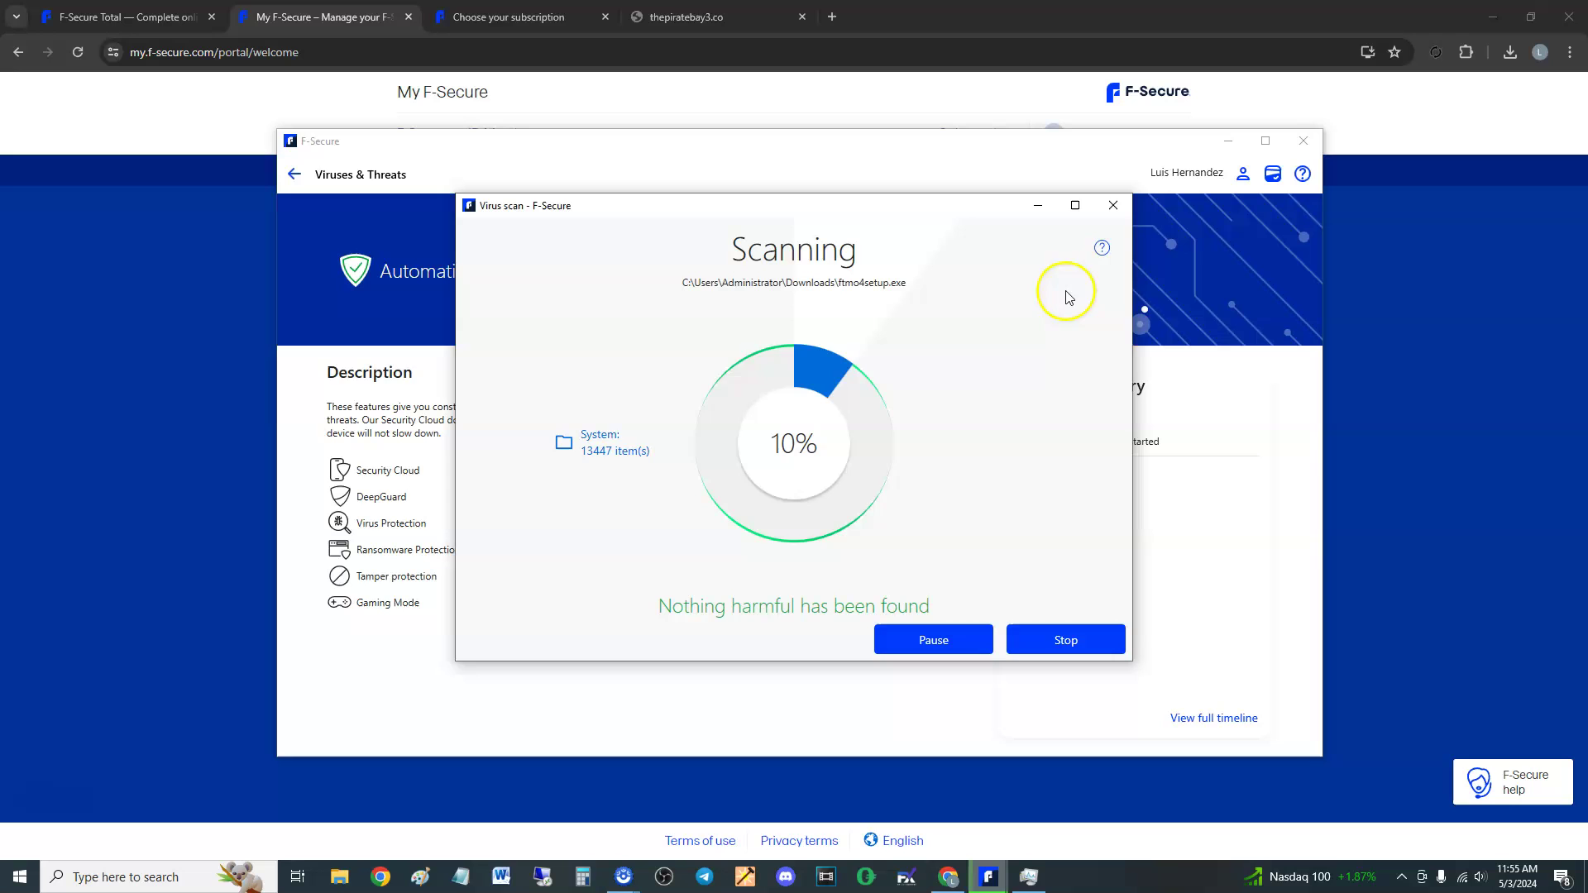
left_click(1038, 205)
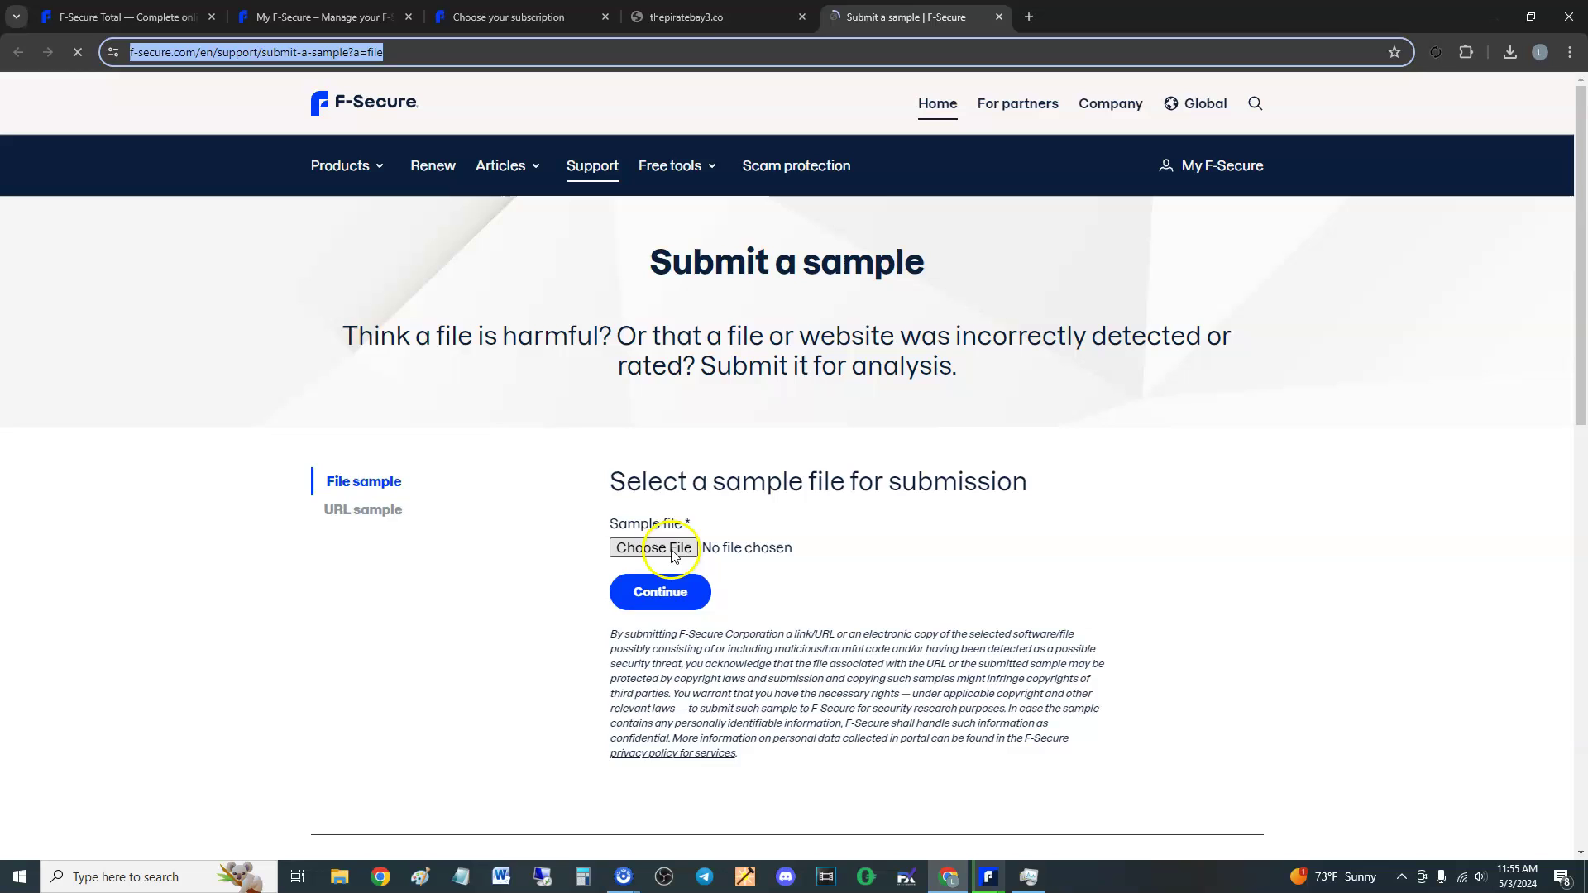
left_click(668, 548)
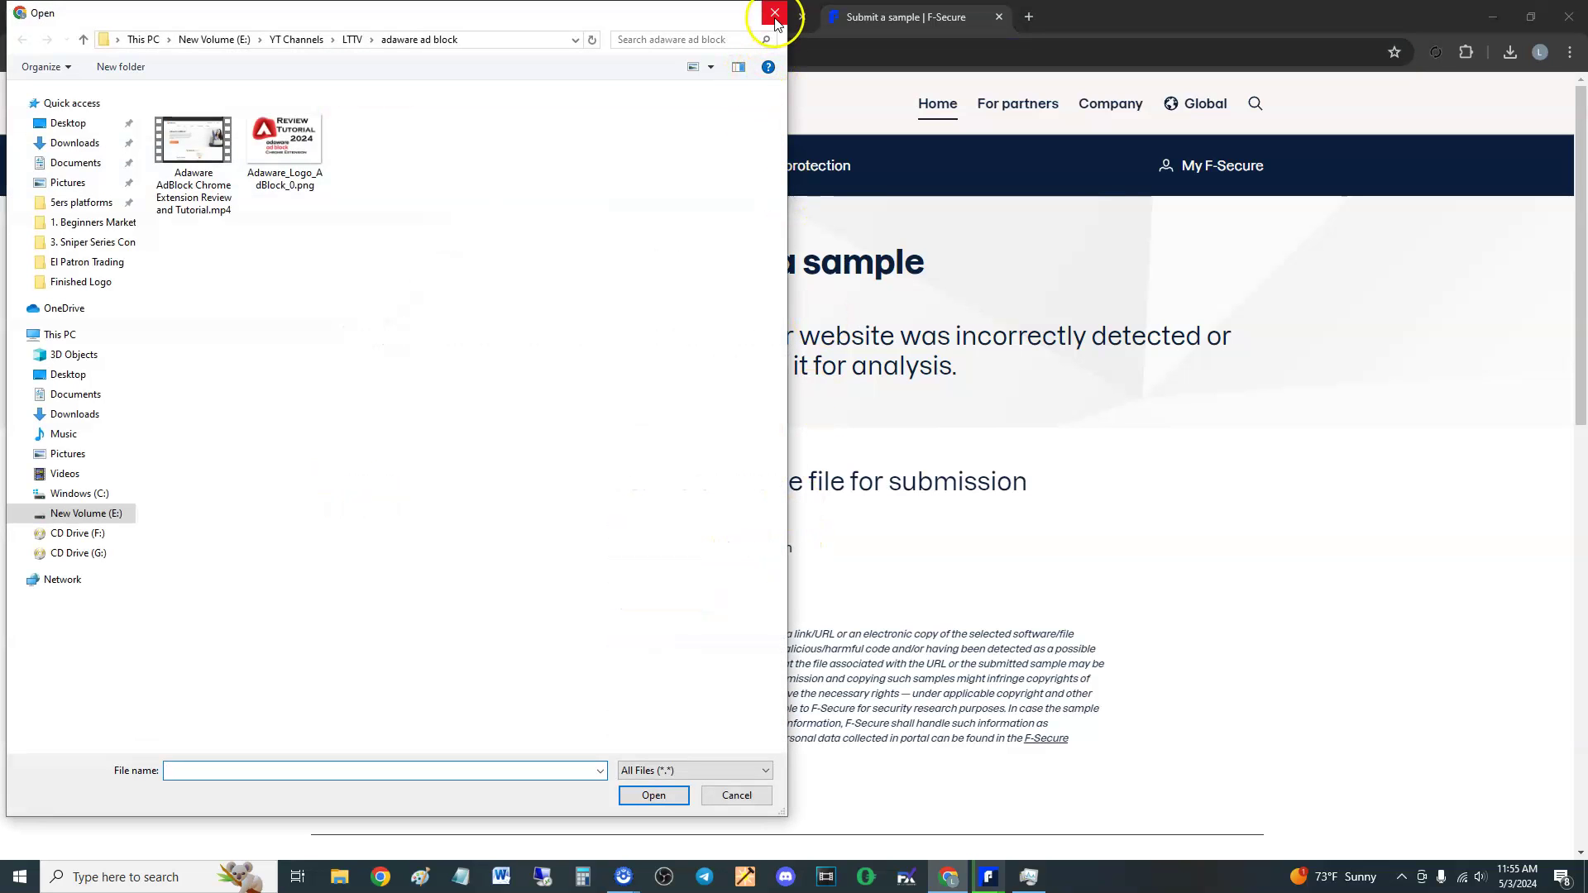
left_click(775, 15)
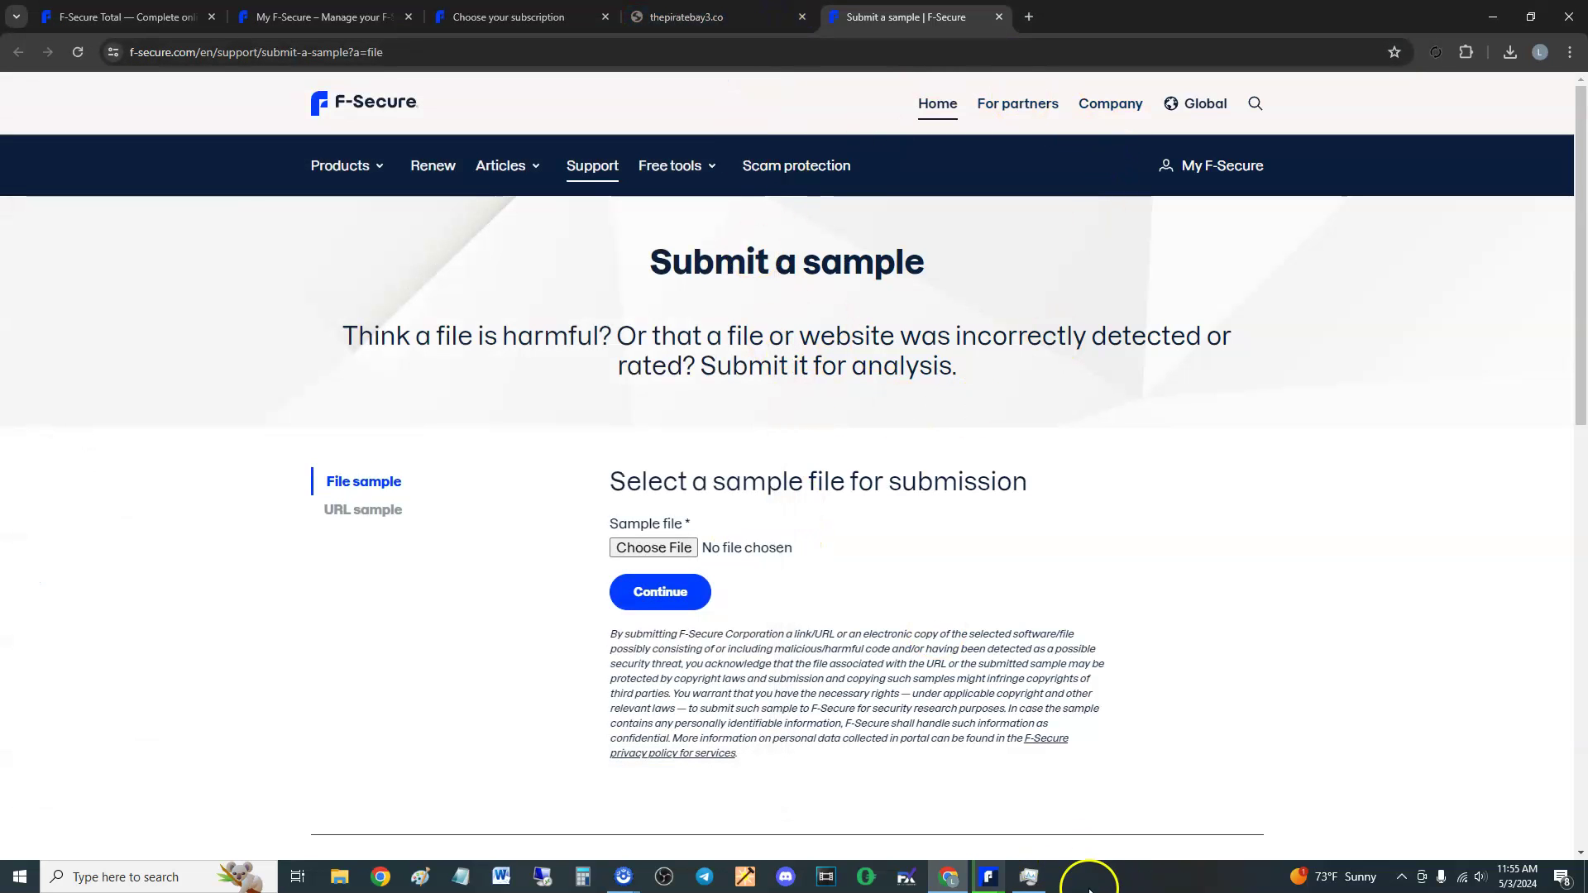
Bring the main F-Secure window forward and minimize the Virus scan window to reveal the dashboard
mouse_move(996, 882)
left_click(1016, 815)
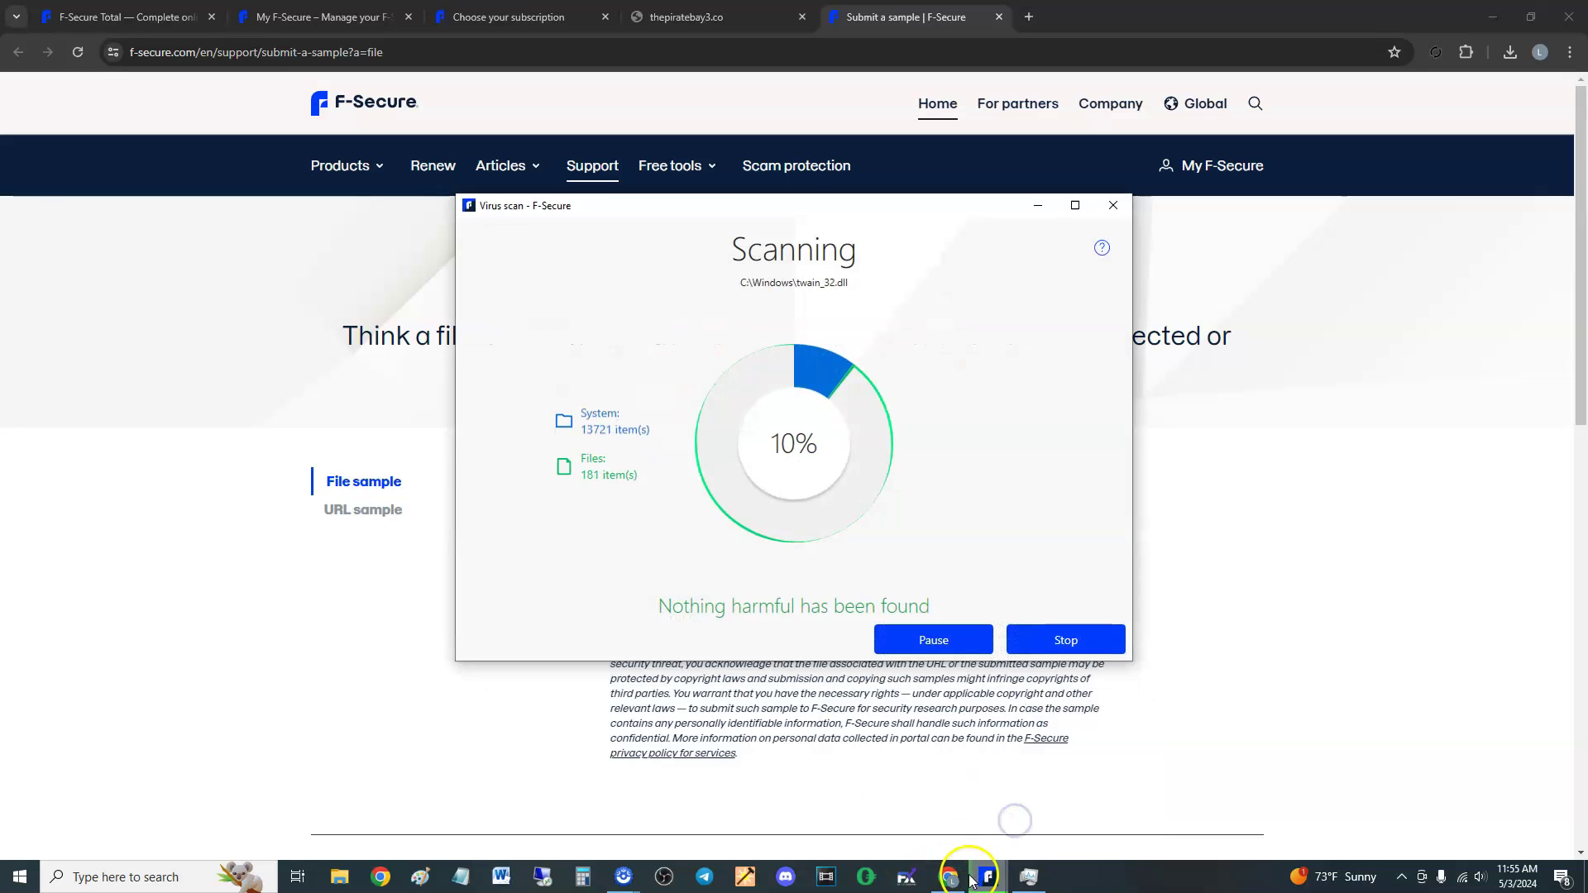
left_click(936, 787)
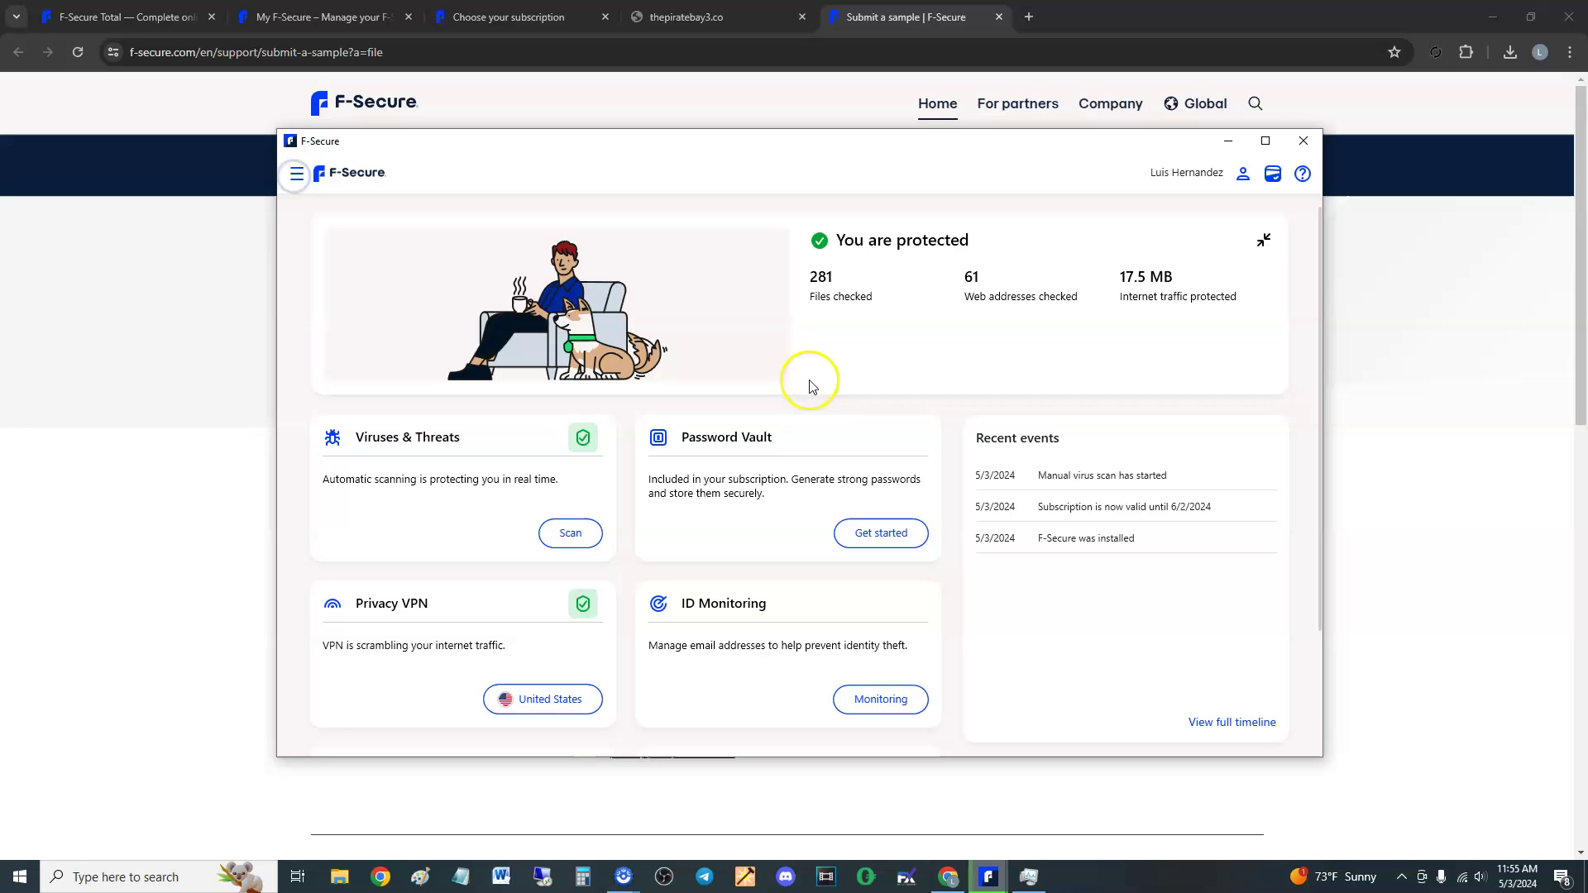
mouse_move(989, 875)
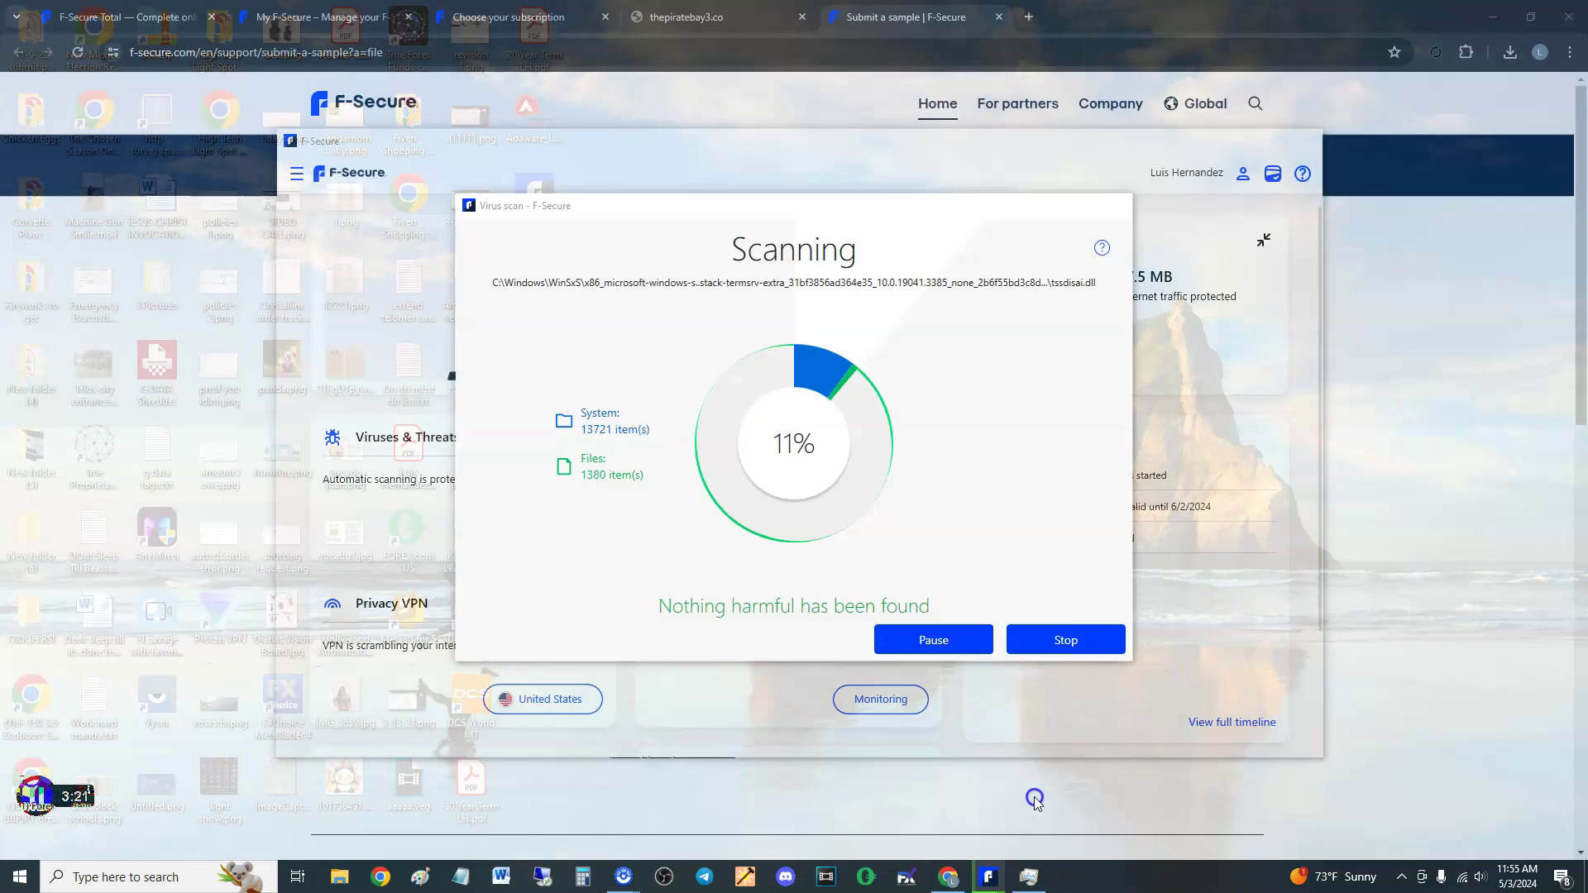
left_click(1035, 801)
left_click(1050, 212)
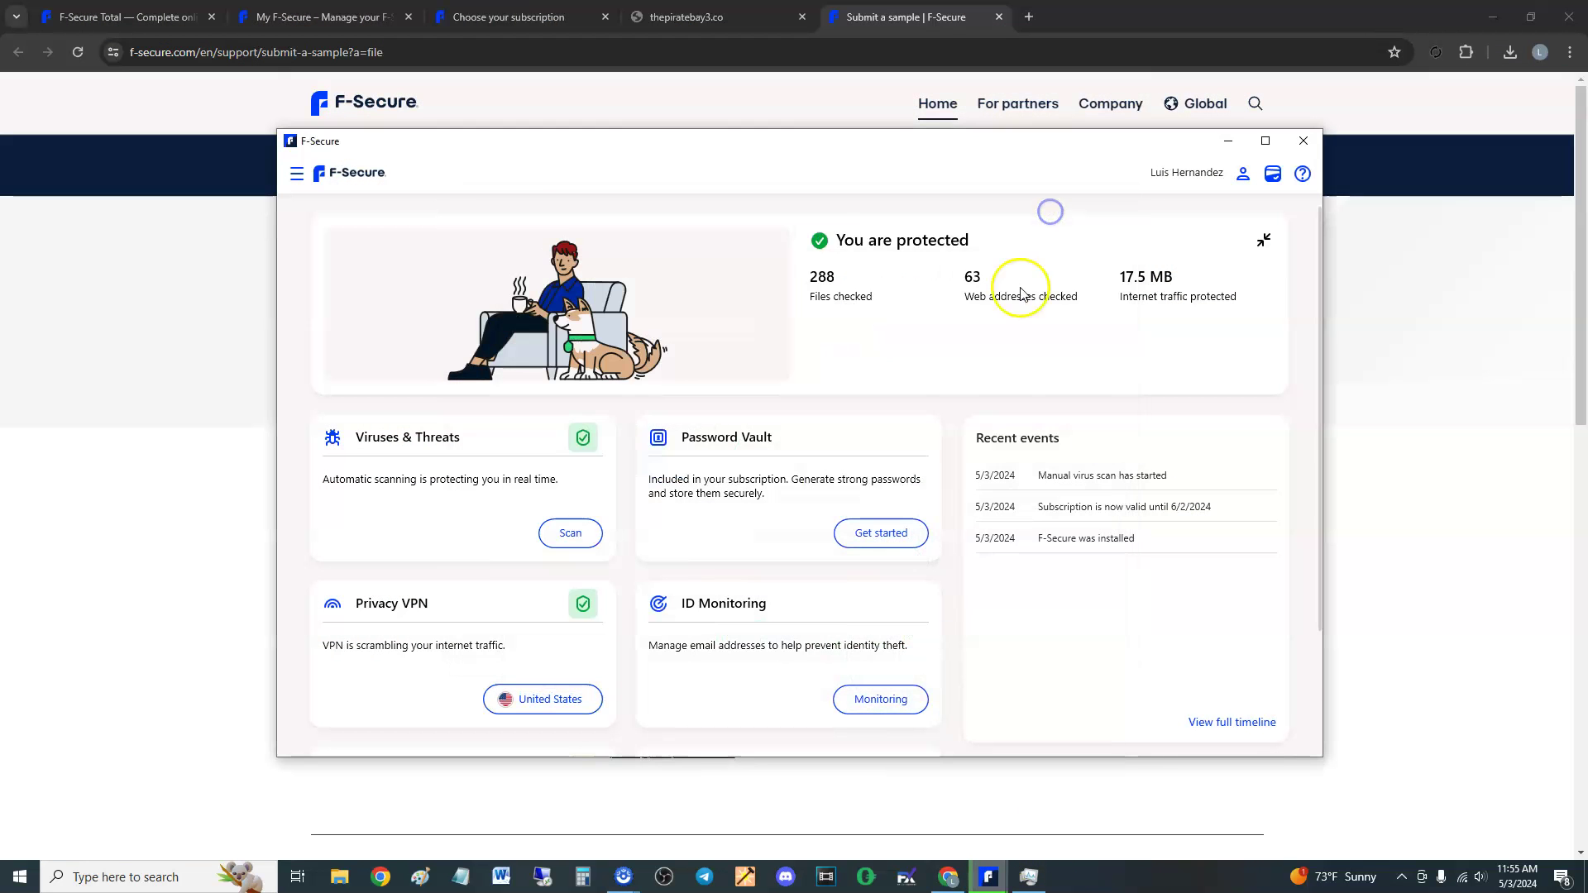
left_click_drag(878, 148, 851, 158)
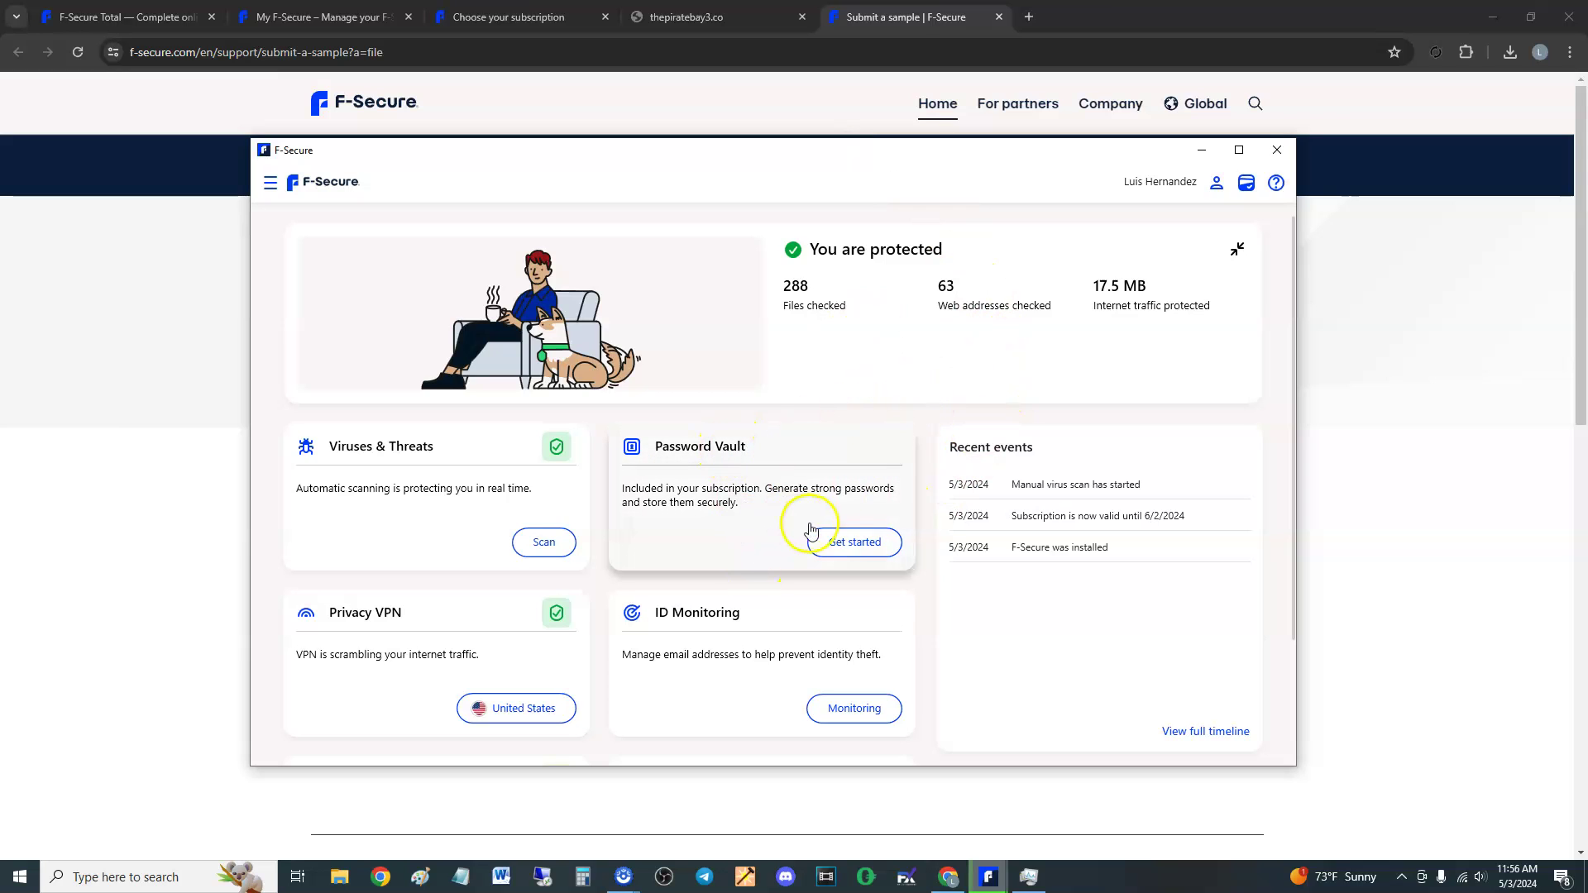
Start Password Vault setup by choosing to create a new master password
left_click(840, 545)
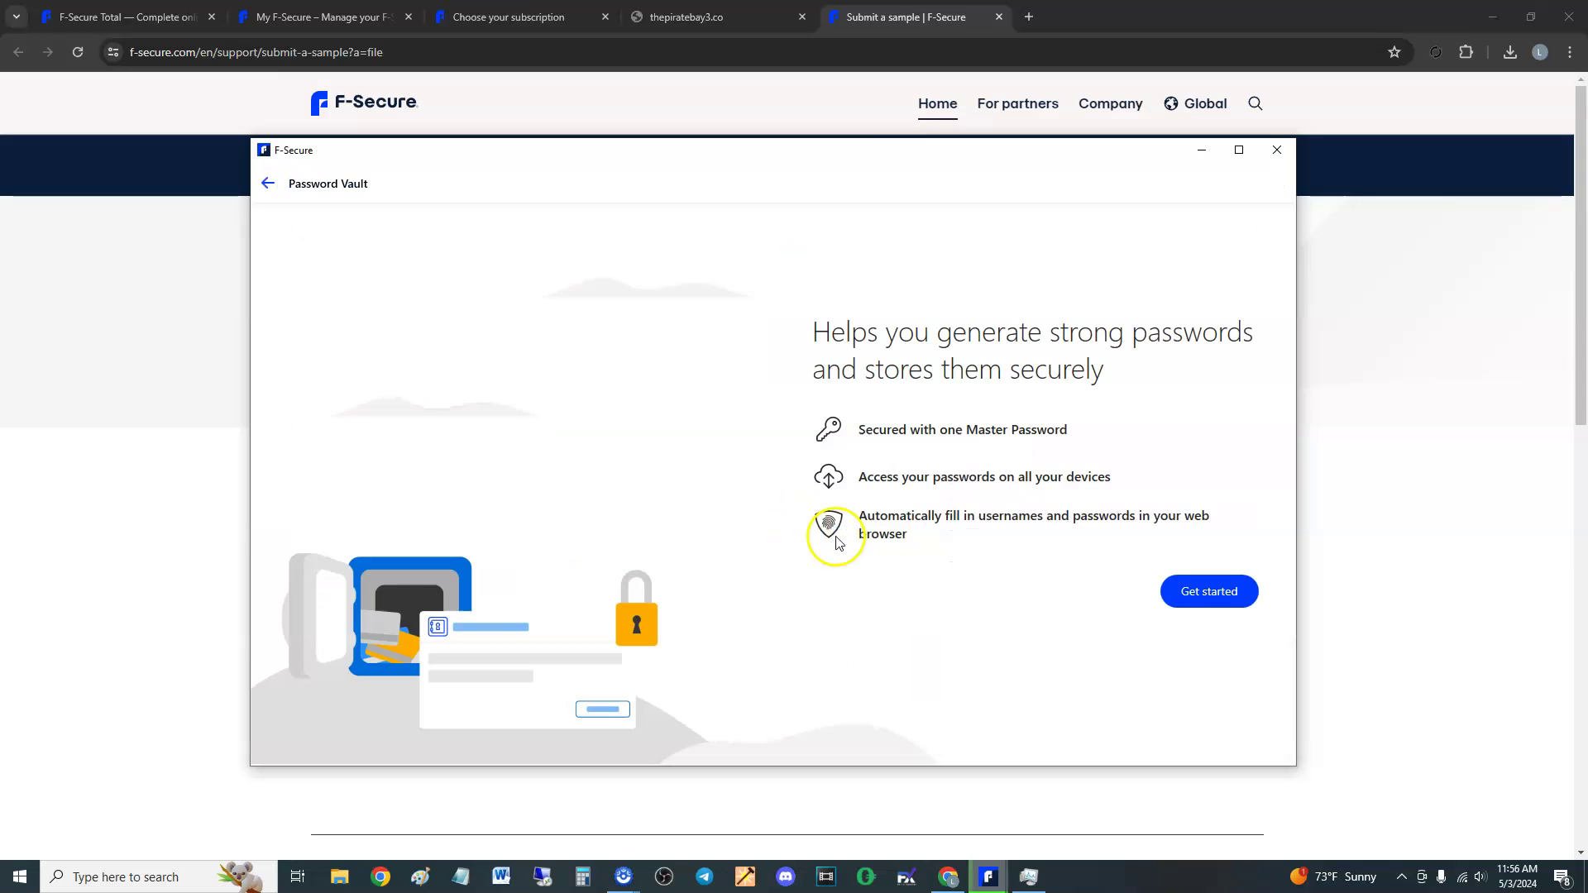
left_click(1221, 591)
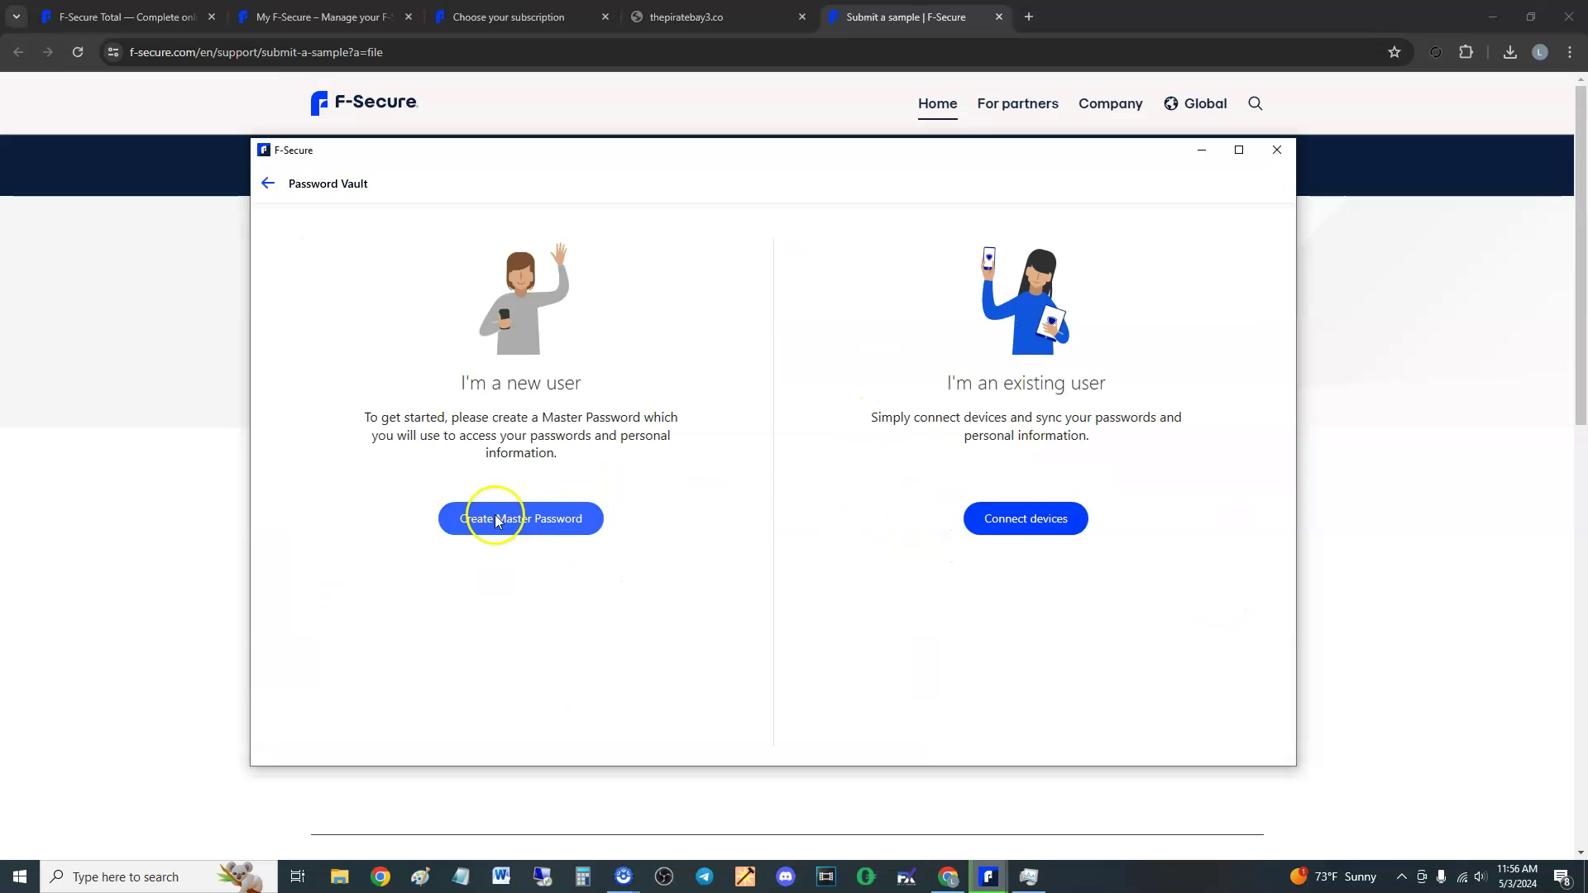
left_click(536, 516)
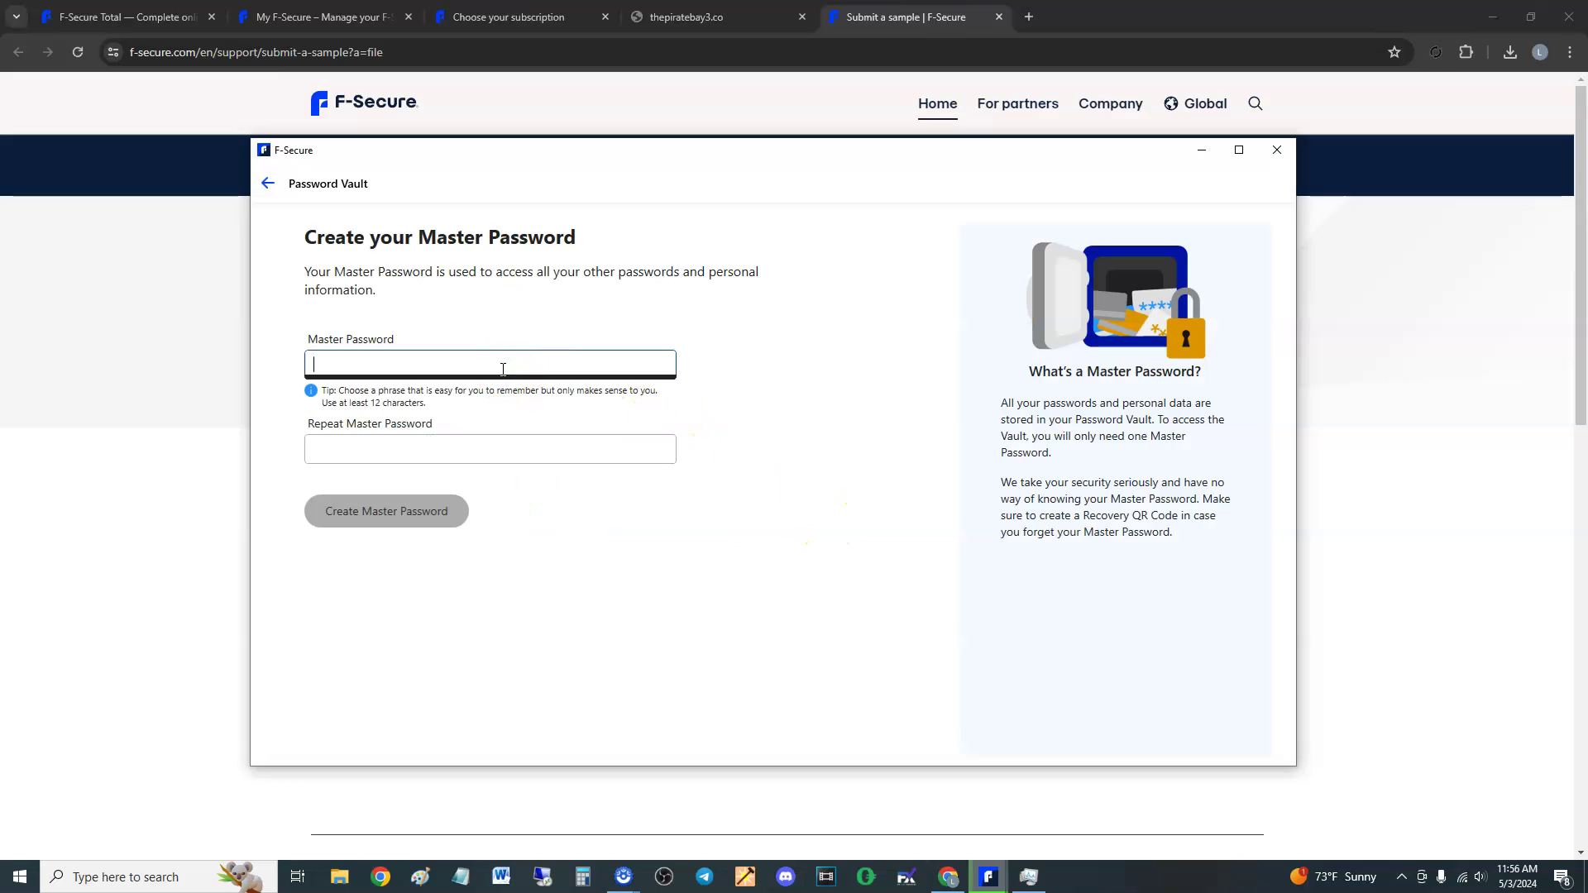
Enter the master password and its repeat, adjusting the first entry
type("••")
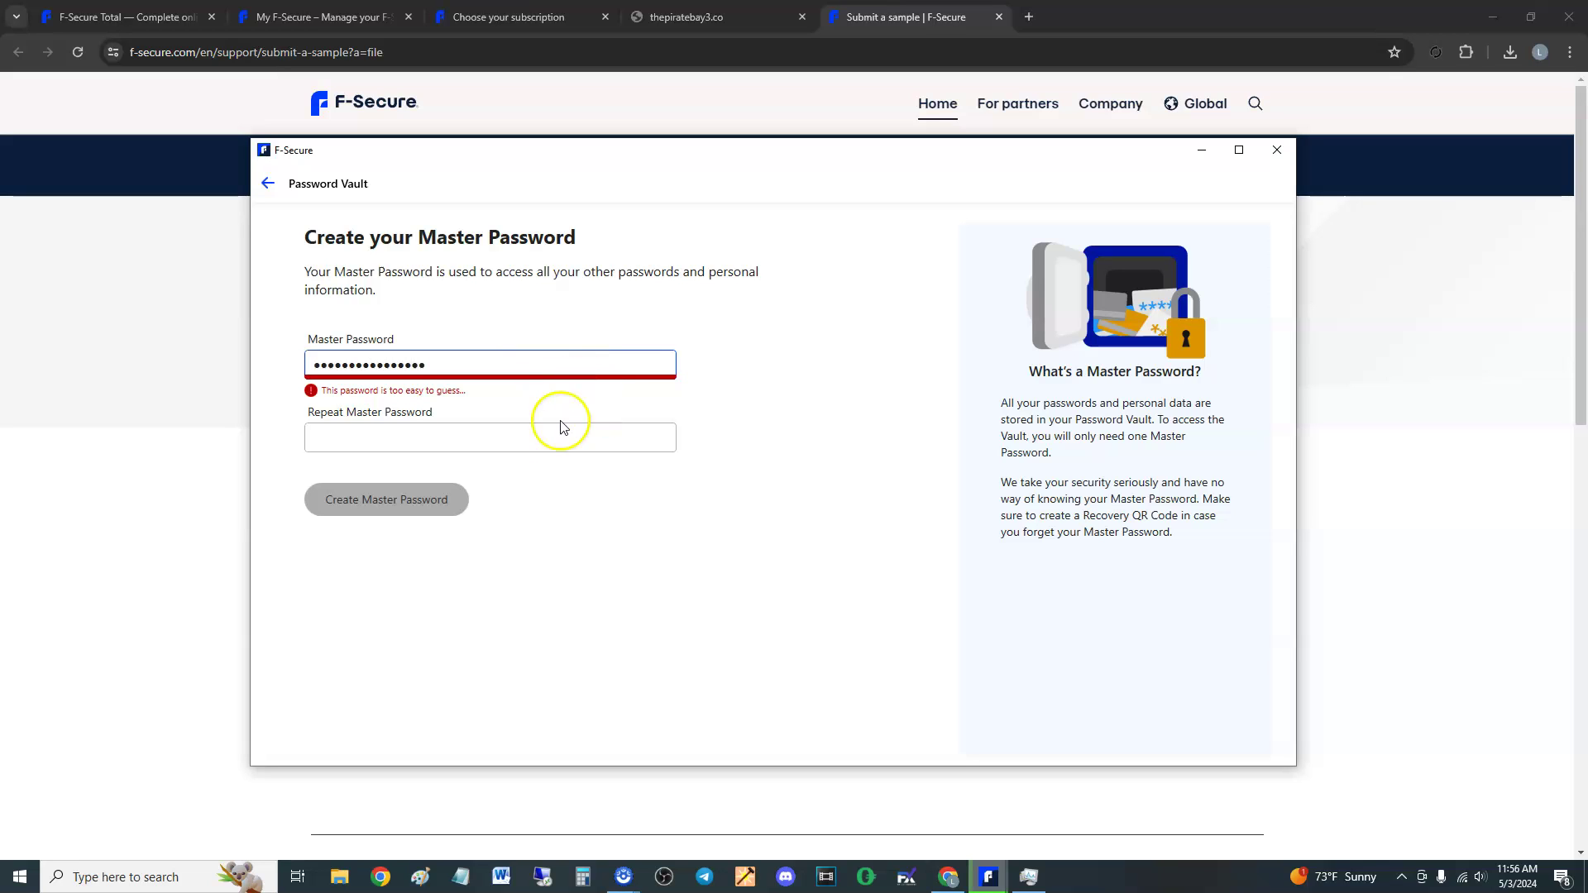
left_click(534, 436)
type("•••")
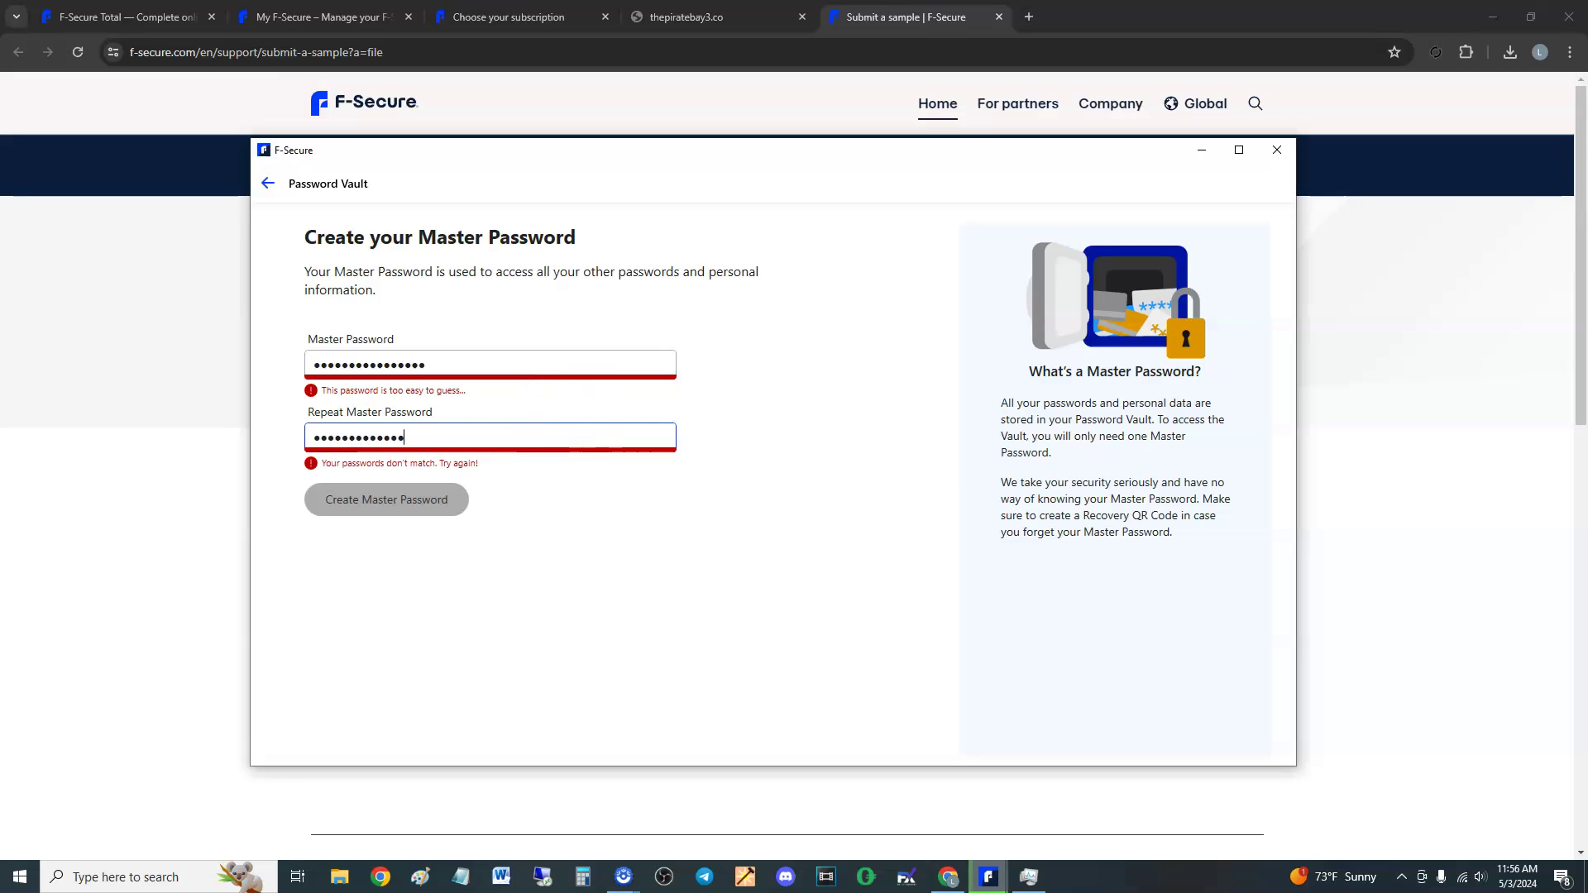
left_click(418, 482)
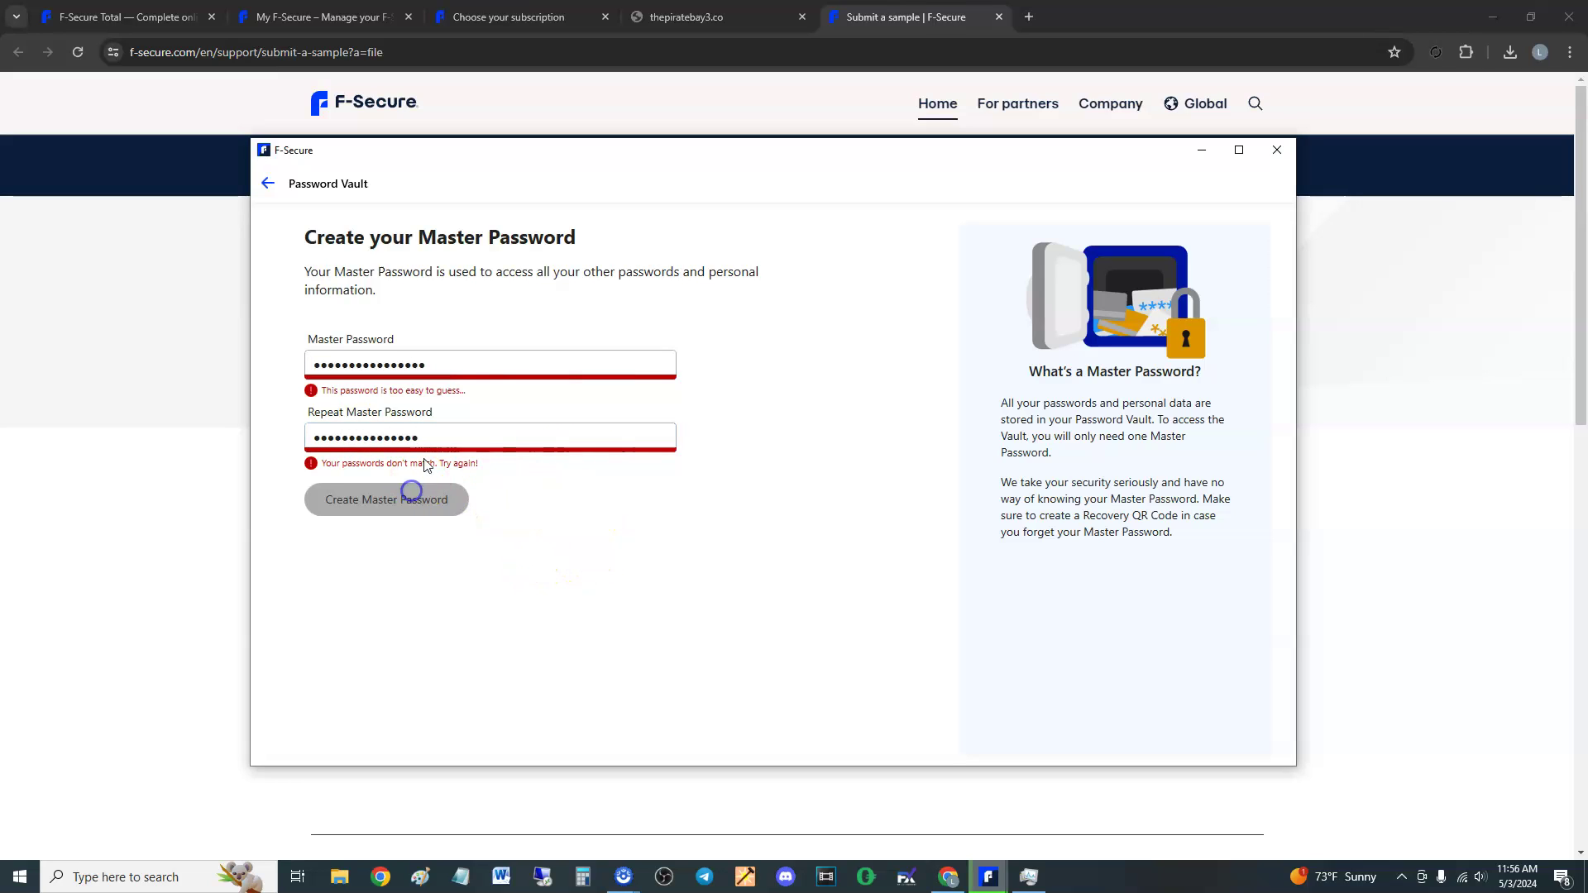
left_click(434, 429)
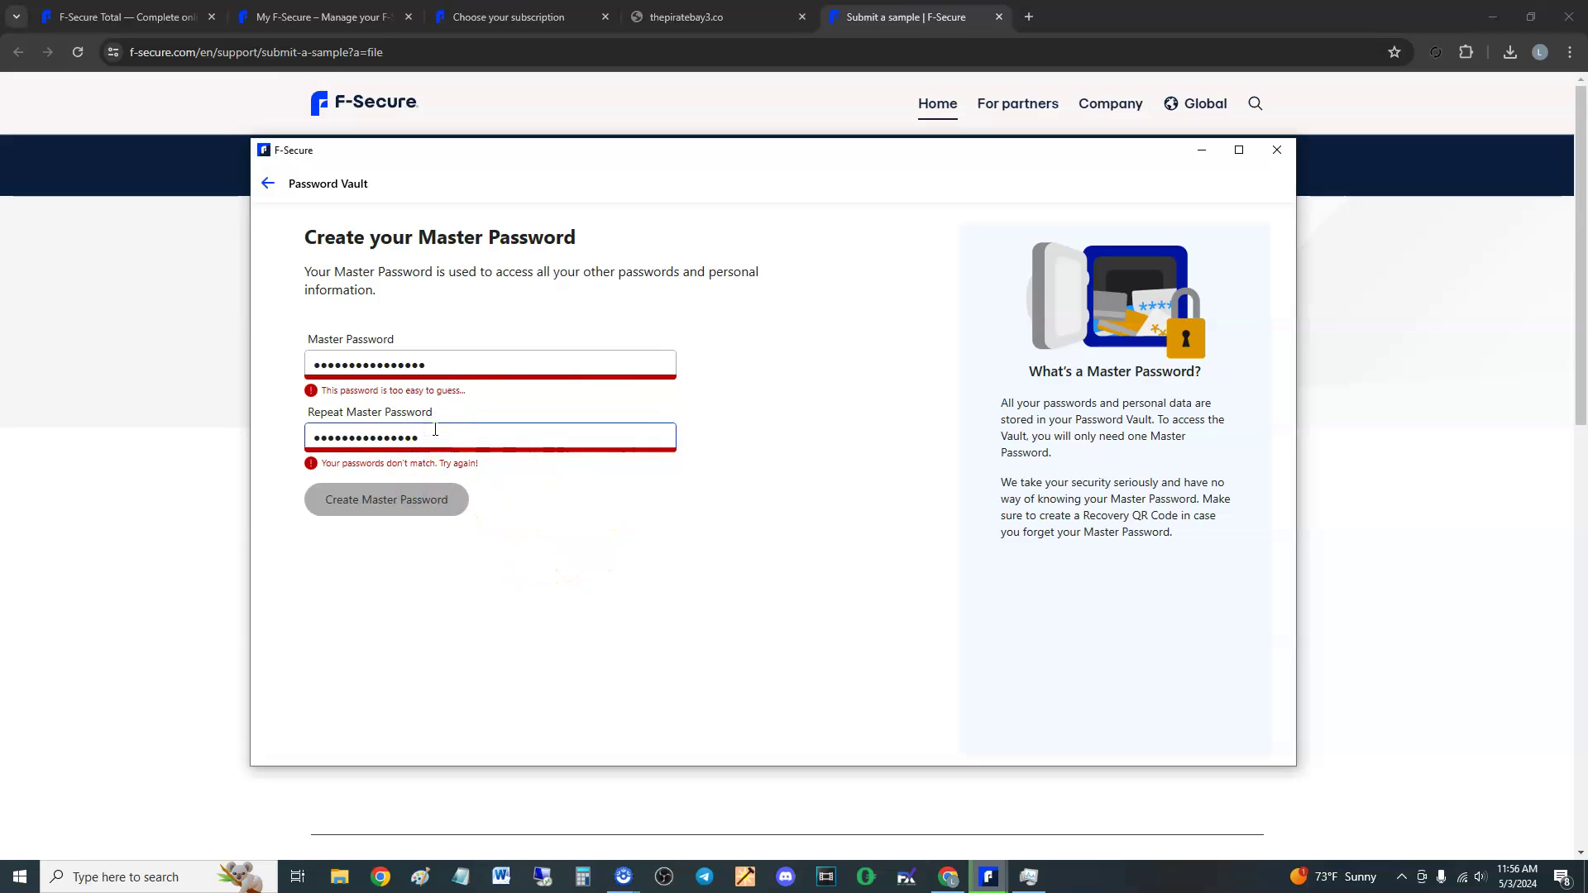
left_click(532, 364)
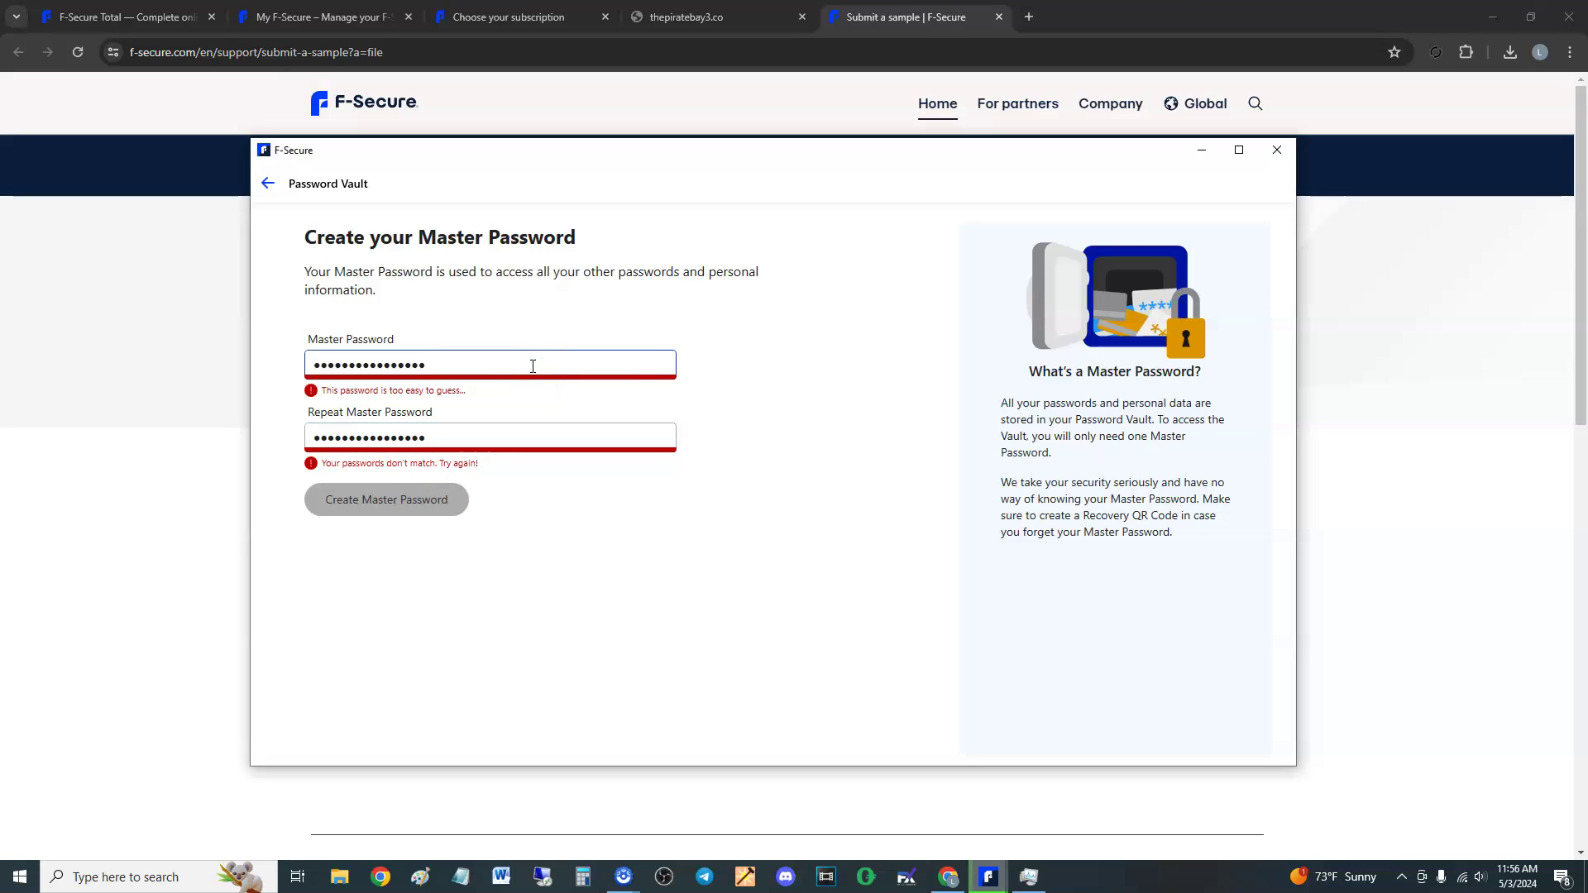
type("1")
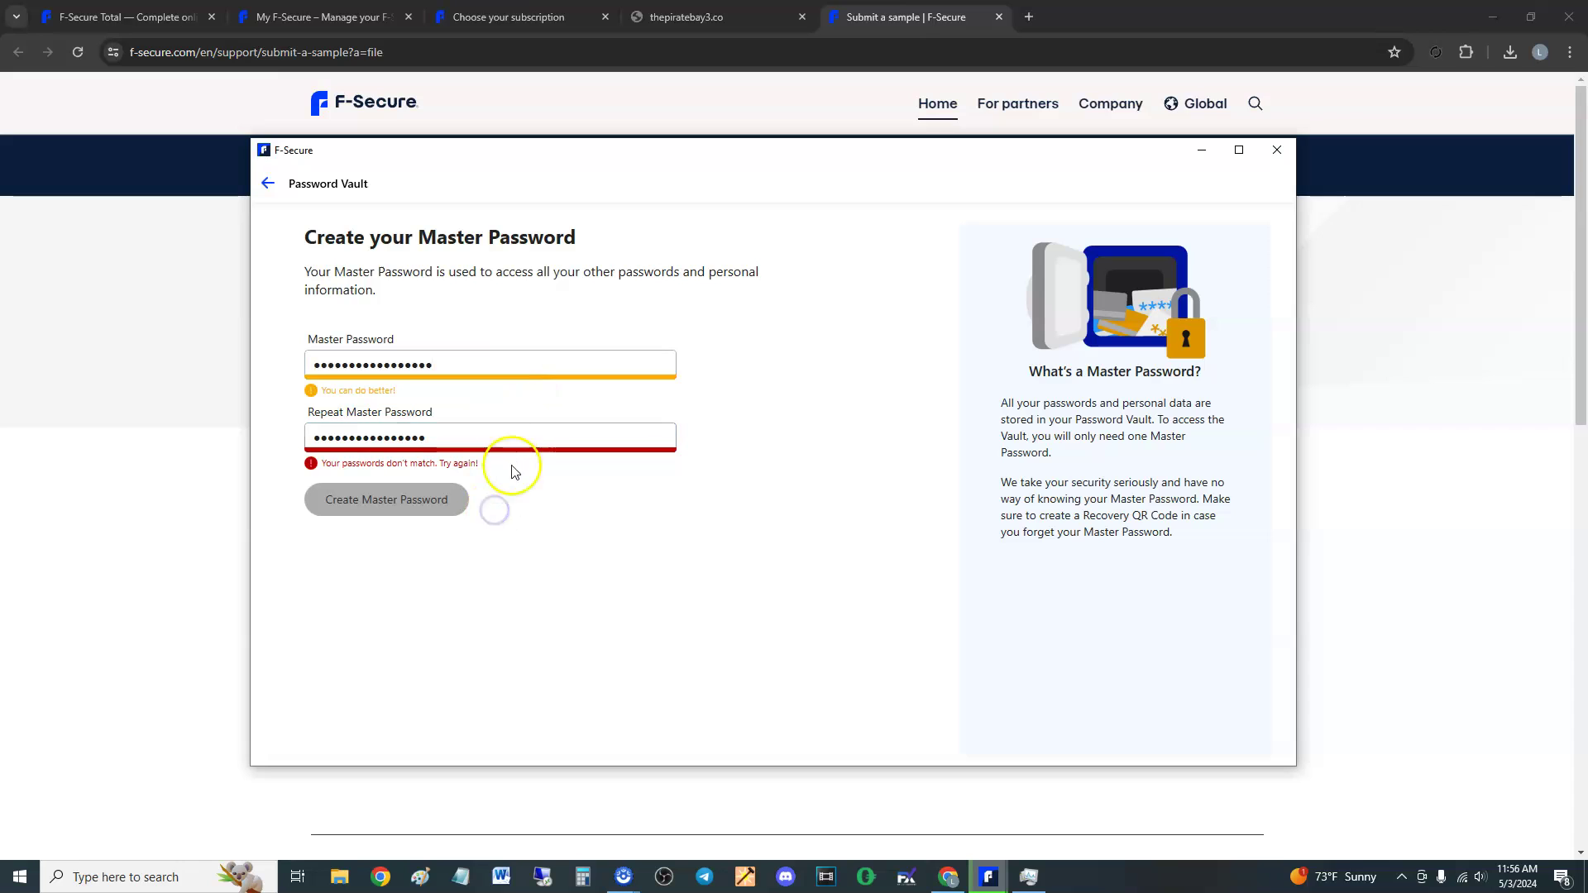
left_click(496, 437)
left_click_drag(498, 437, 284, 438)
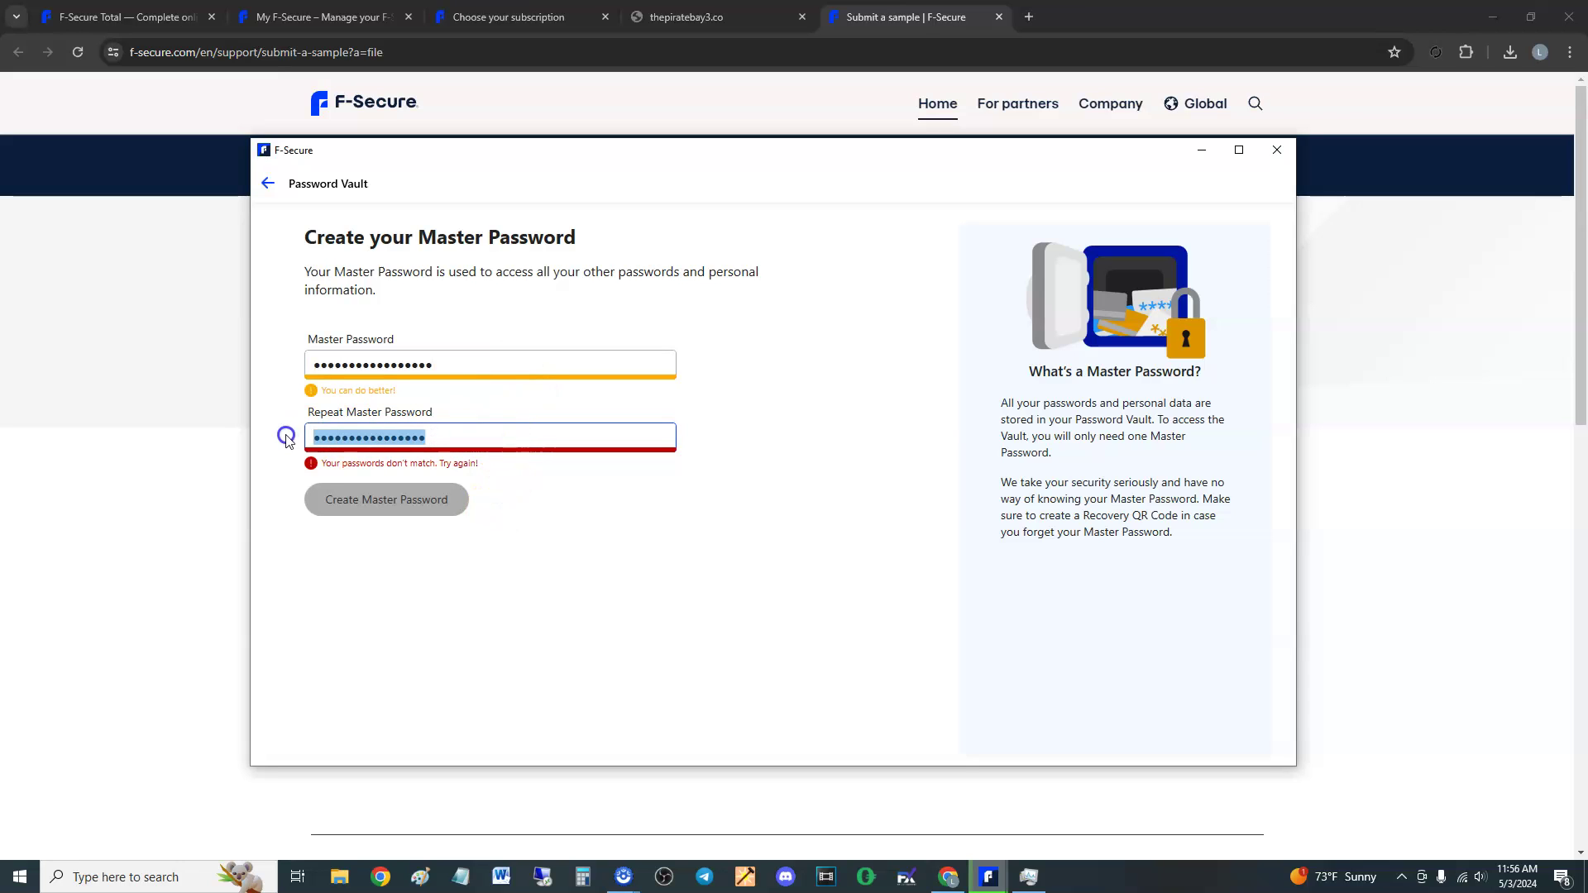
Retype the repeated password so both entries match, then create the master password
left_click(462, 366)
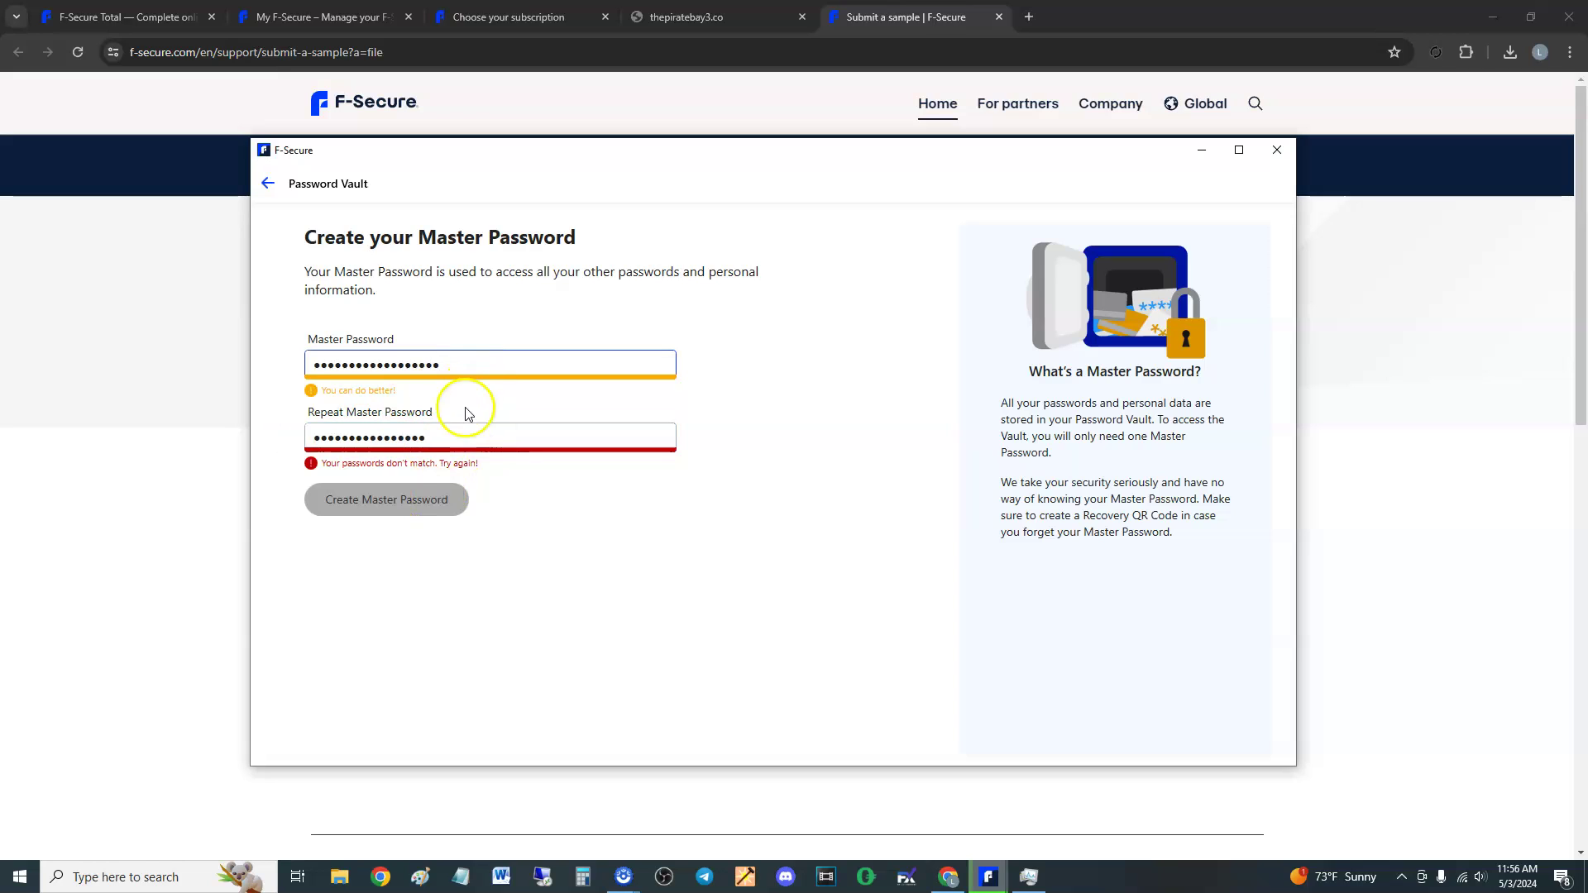
left_click(450, 438)
left_click_drag(460, 439, 255, 425)
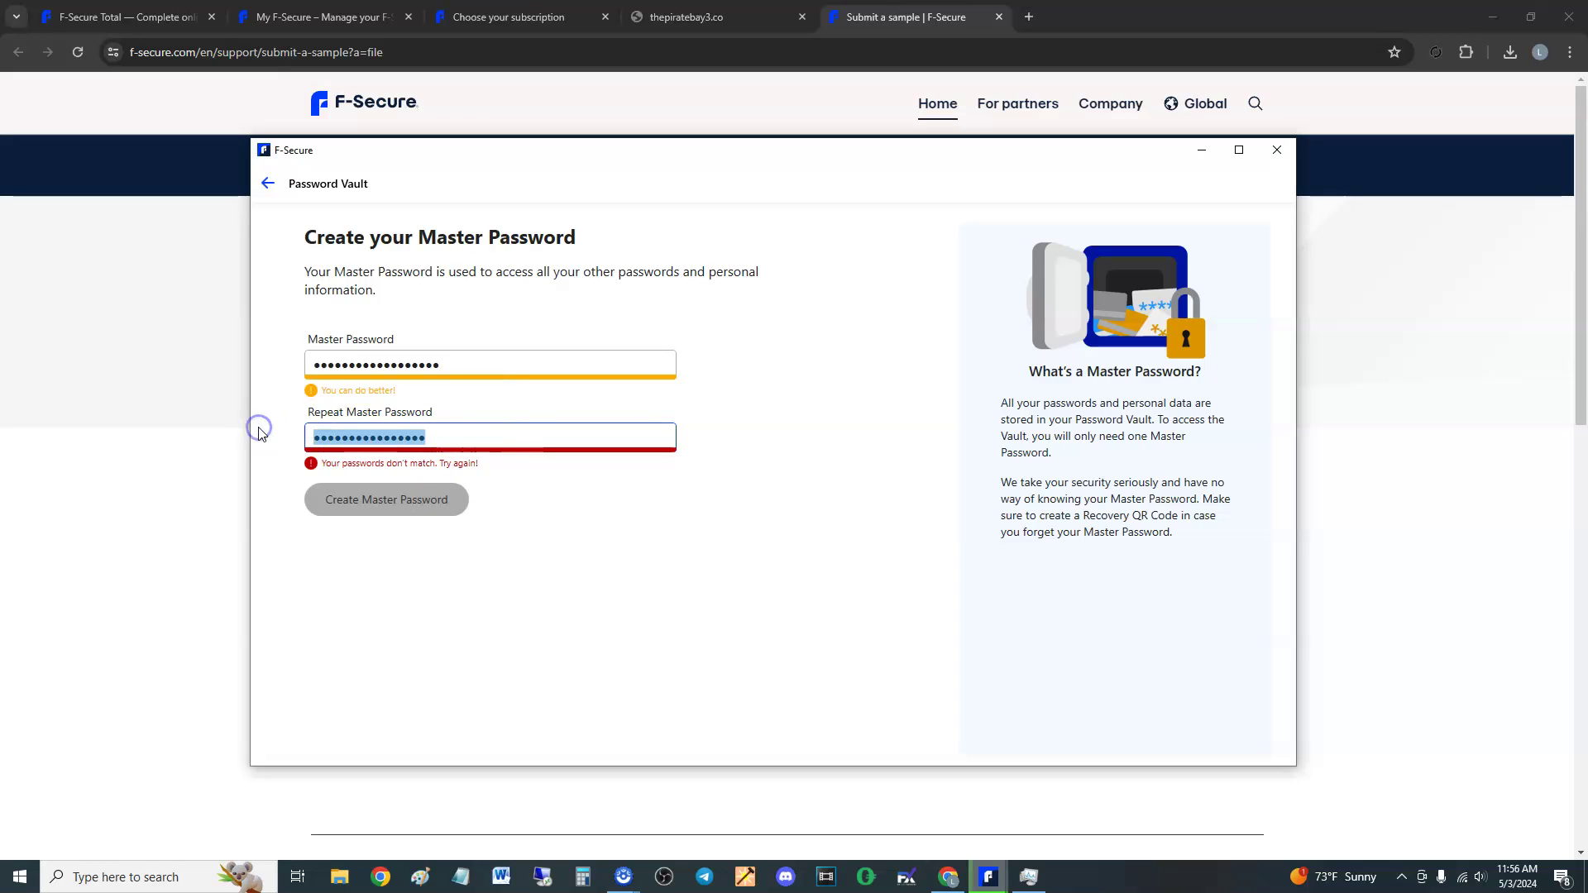
type("a")
key("BackSpace")
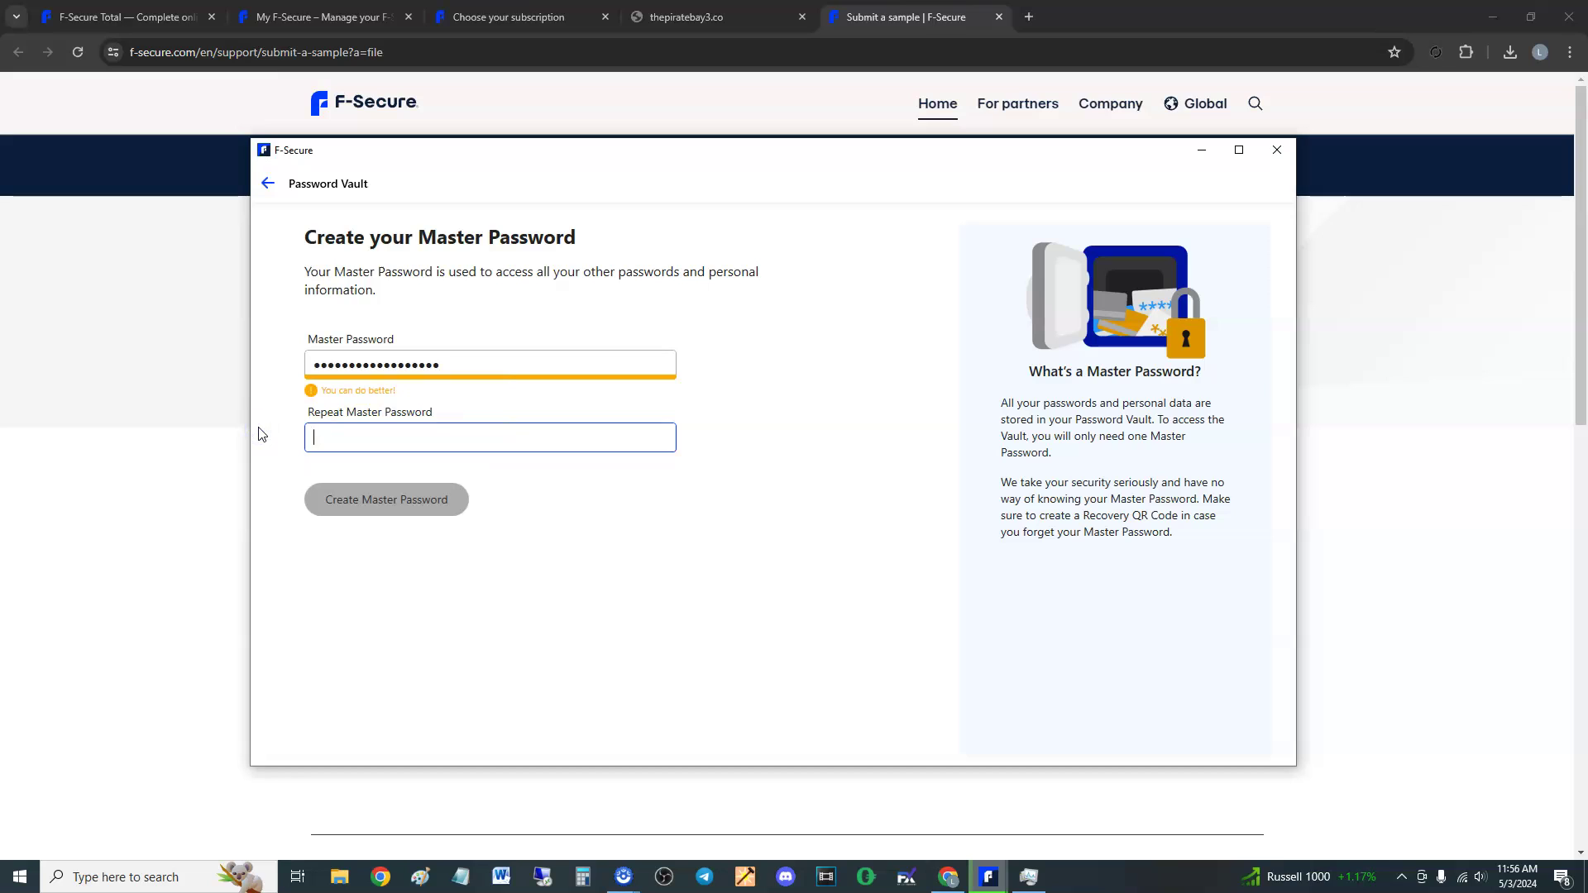
type("a")
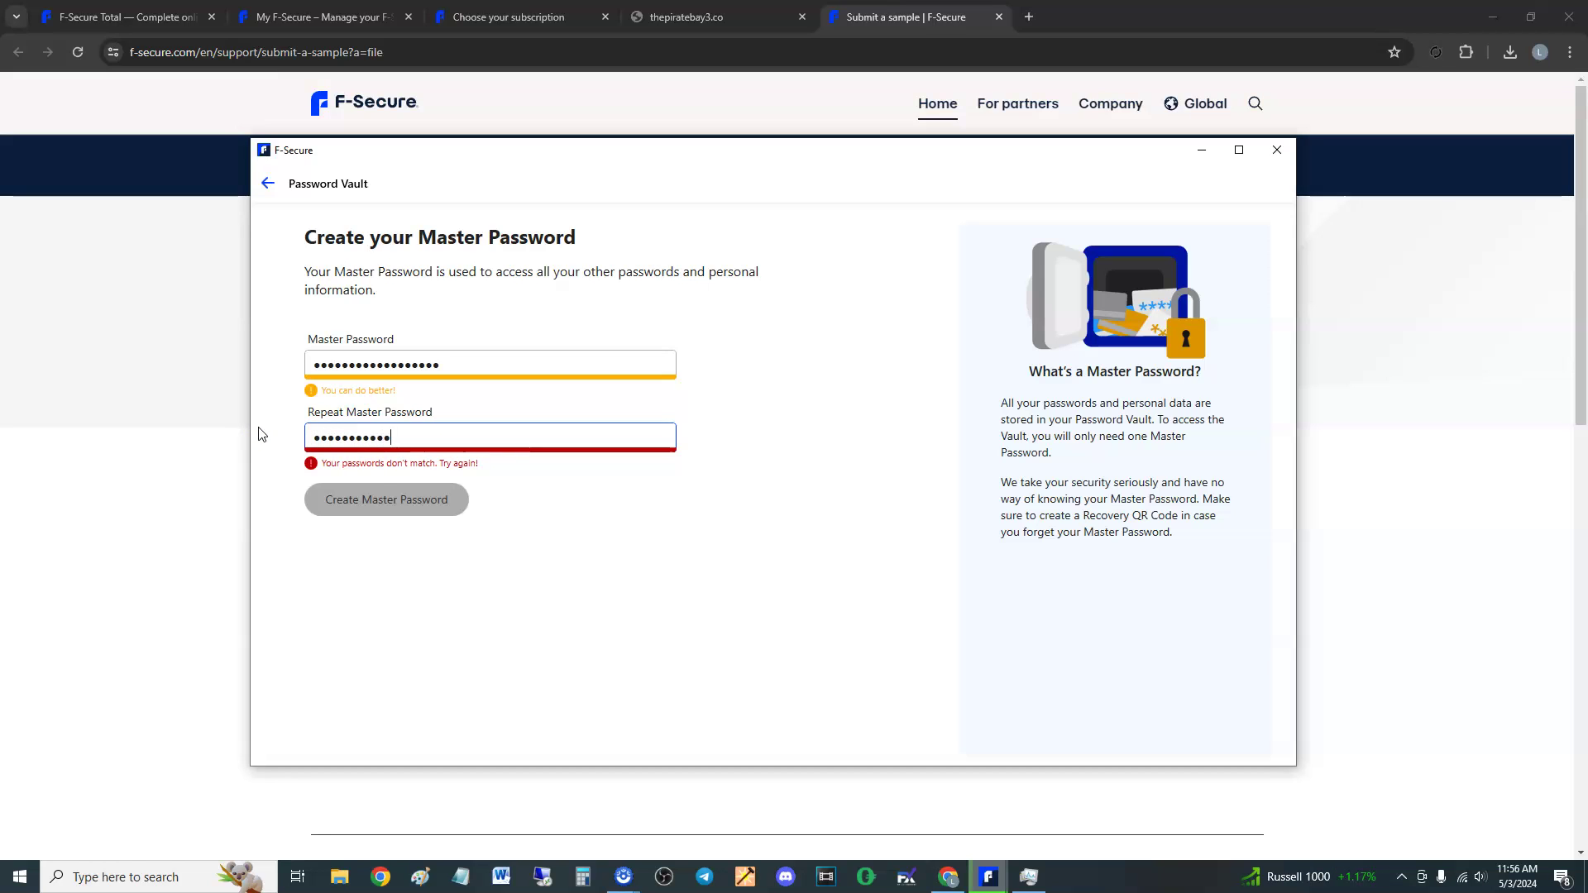
key("BackSpace")
key("BackSpace")
key("BackSpace")
type("aa")
left_click(480, 512)
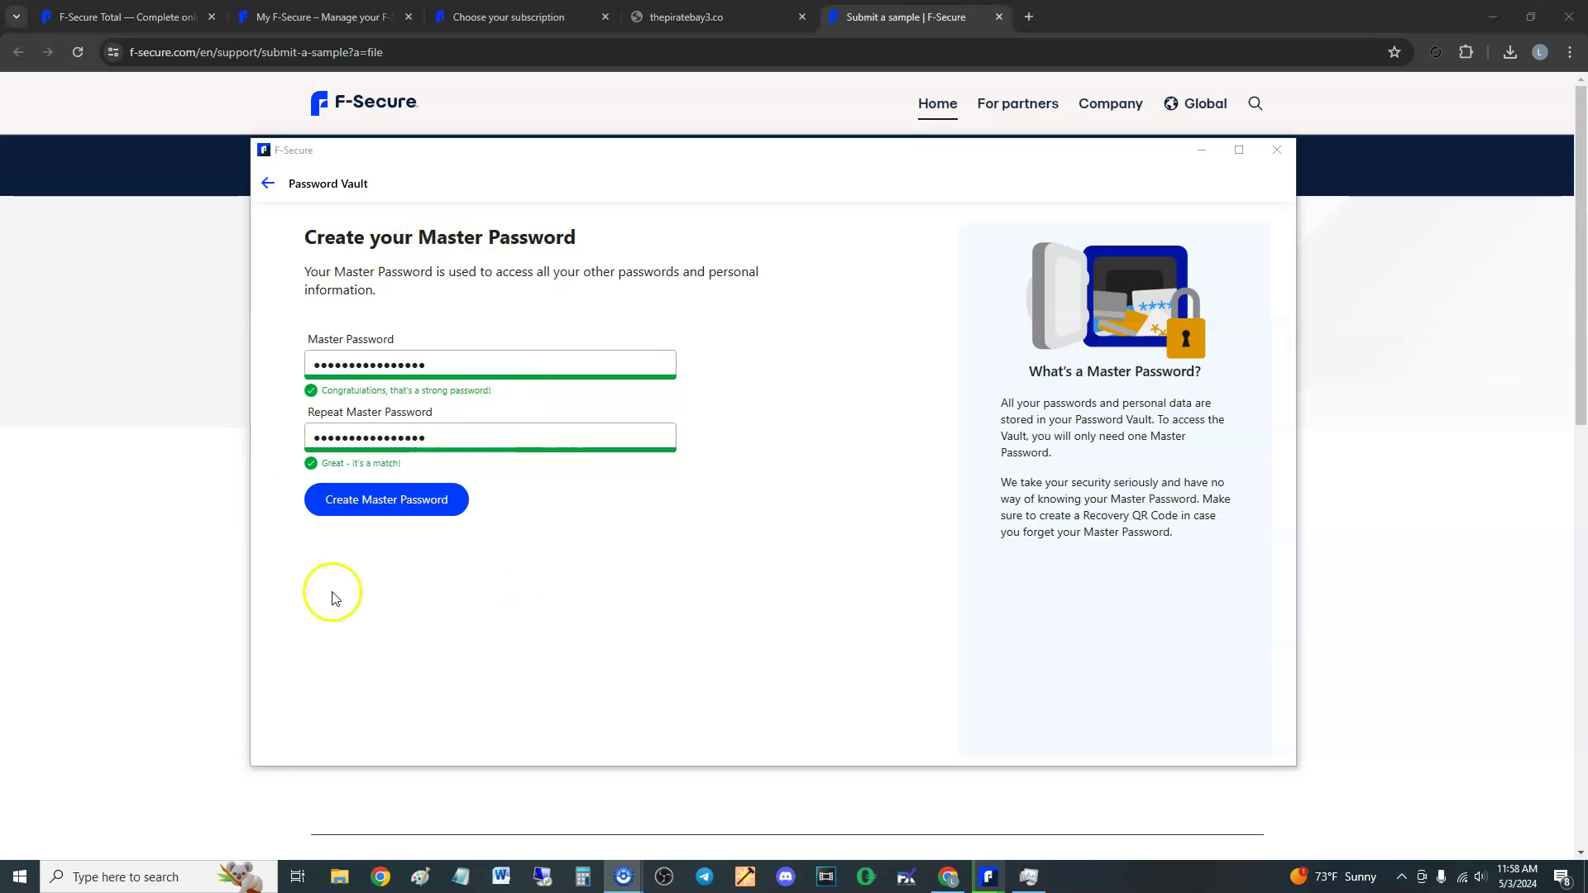
left_click(389, 501)
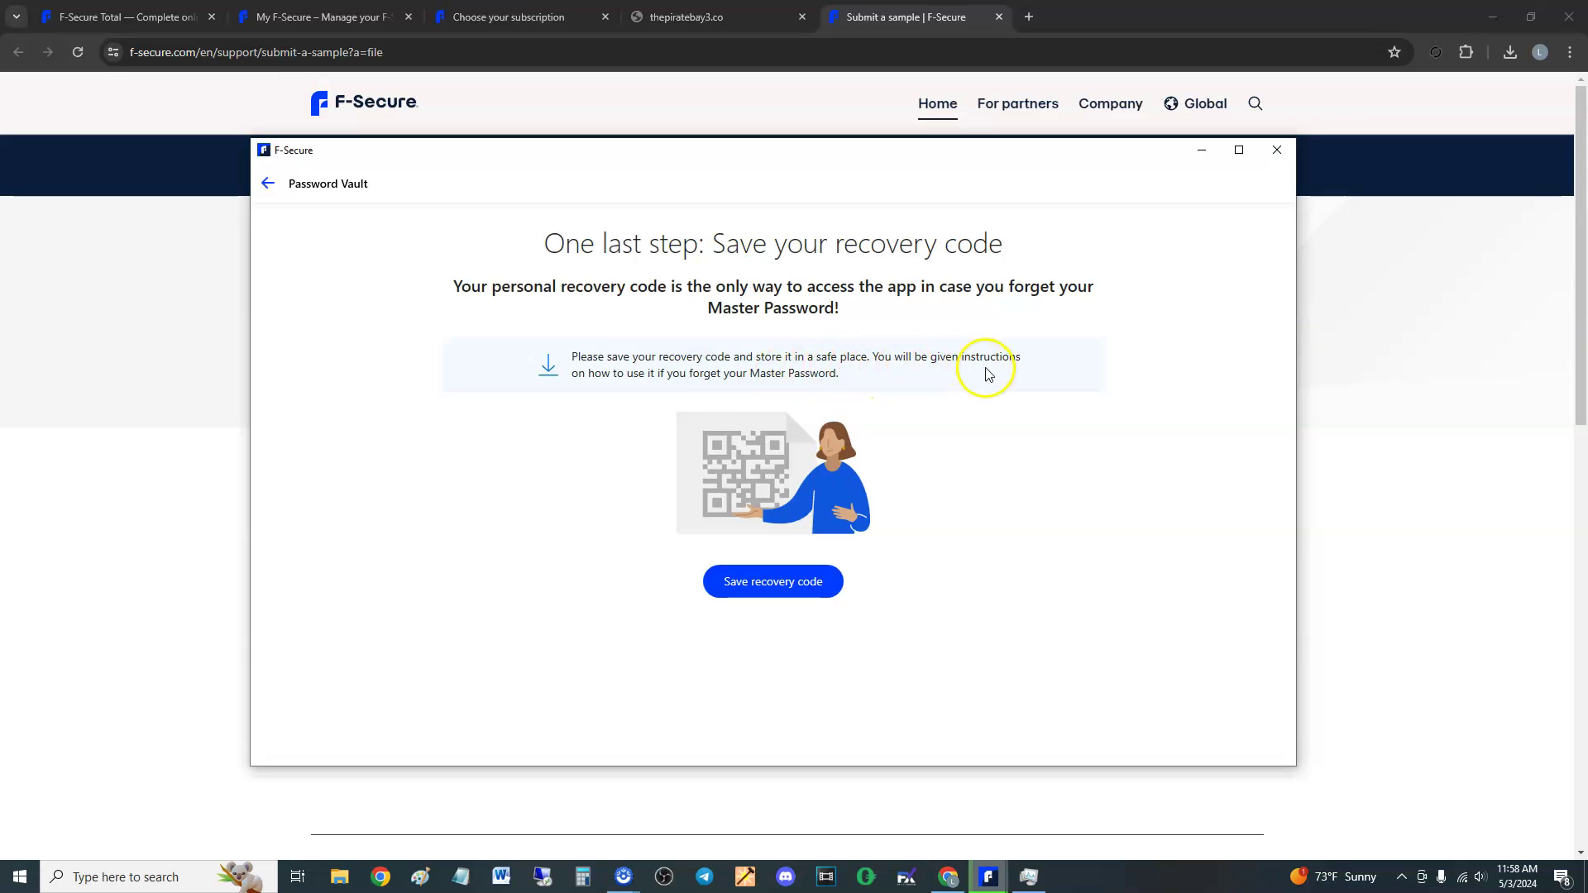
Save the vault recovery code image to the Desktop
left_click(774, 584)
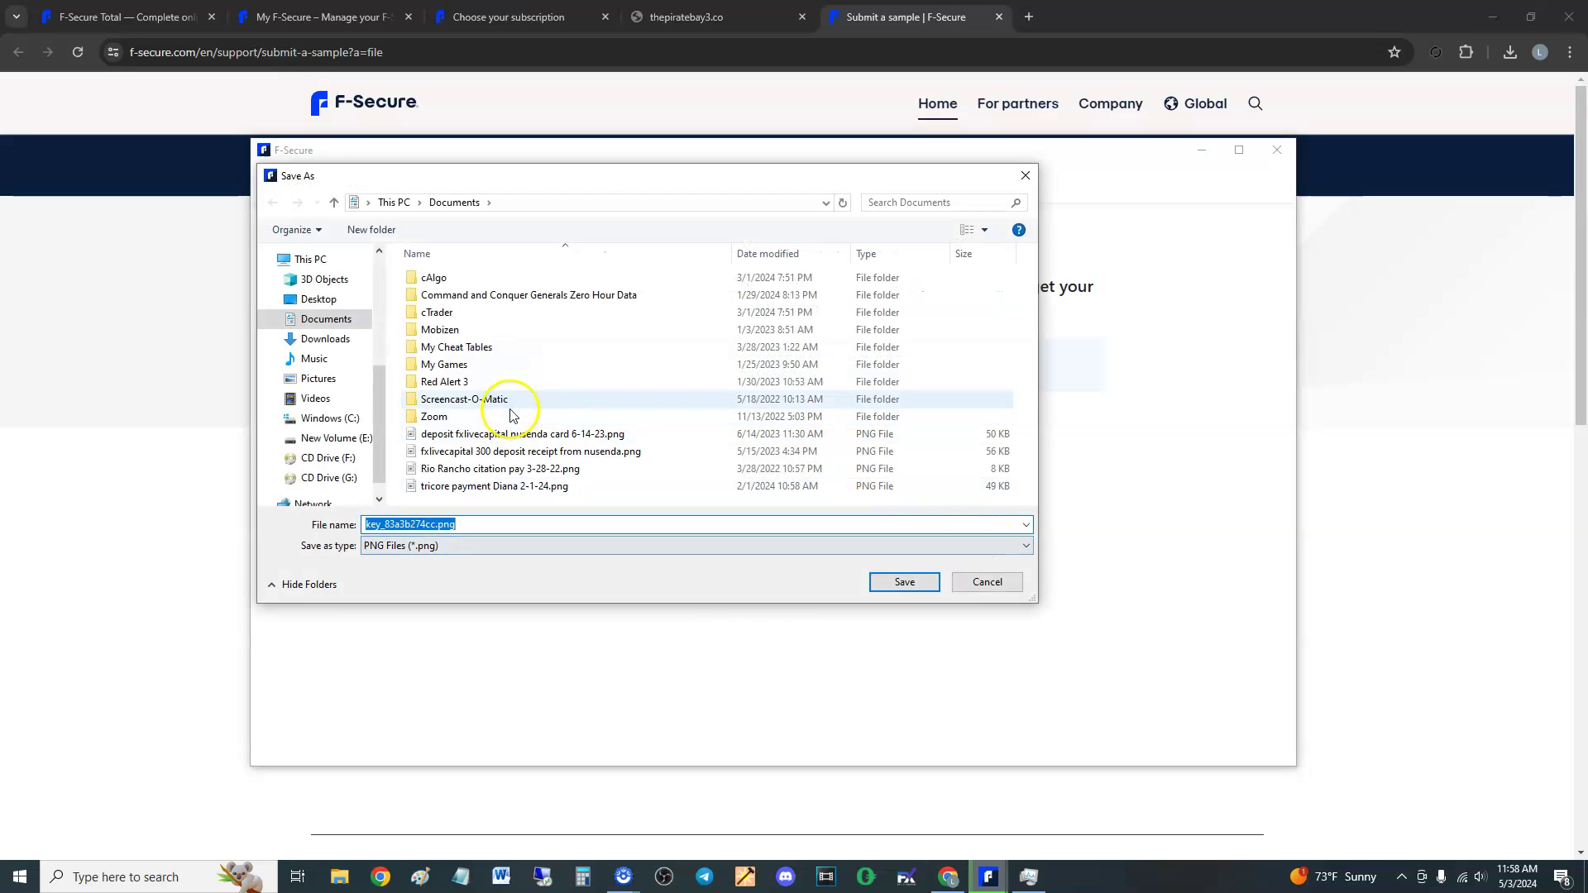
left_click(314, 300)
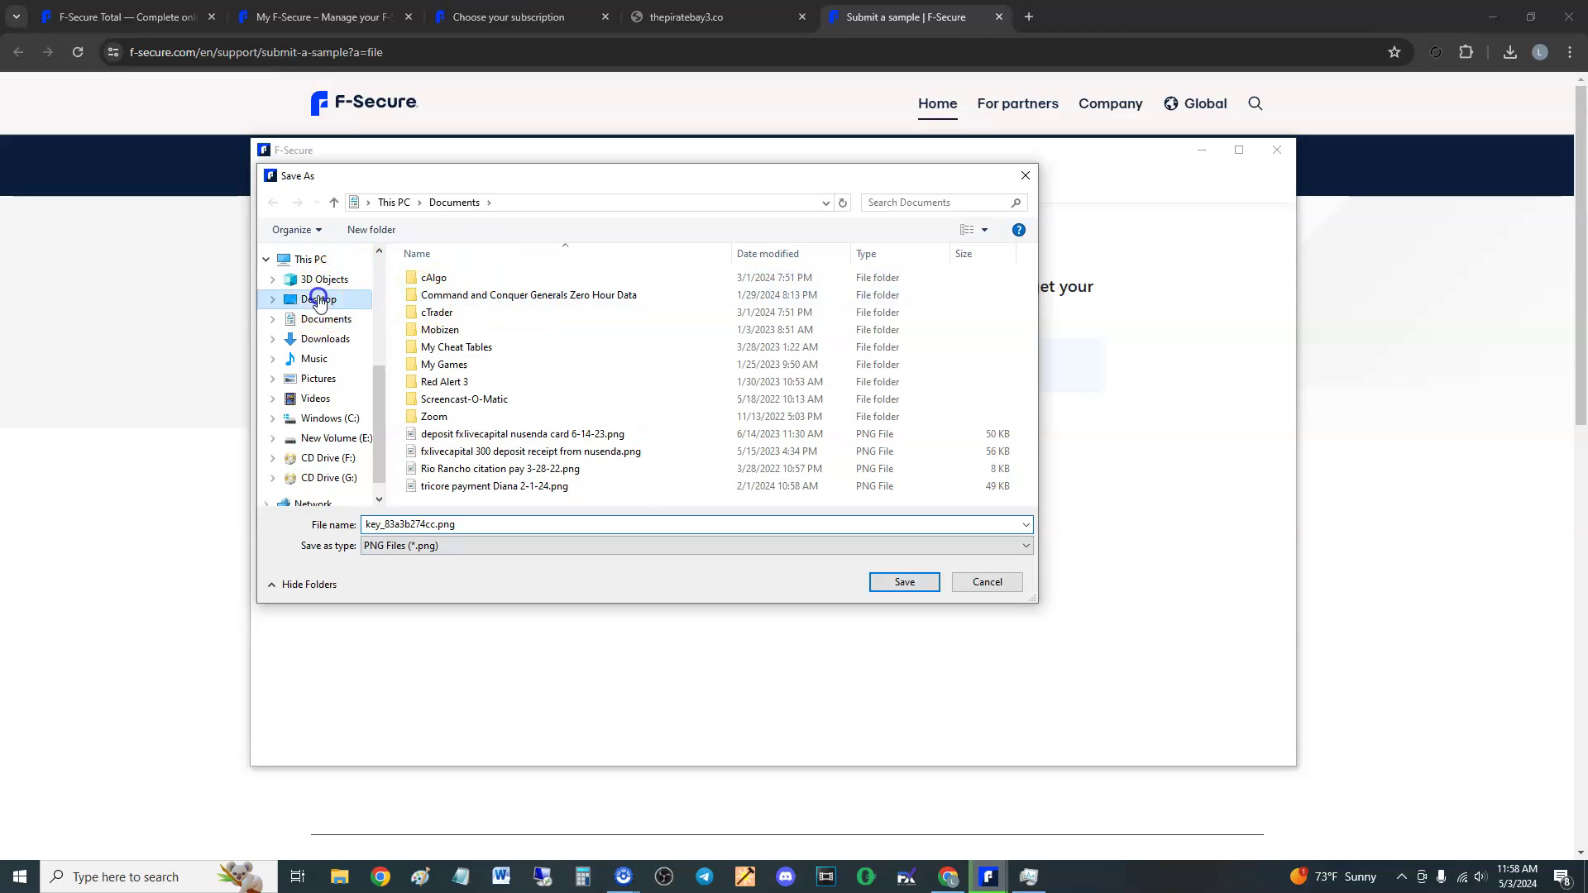
left_click(904, 583)
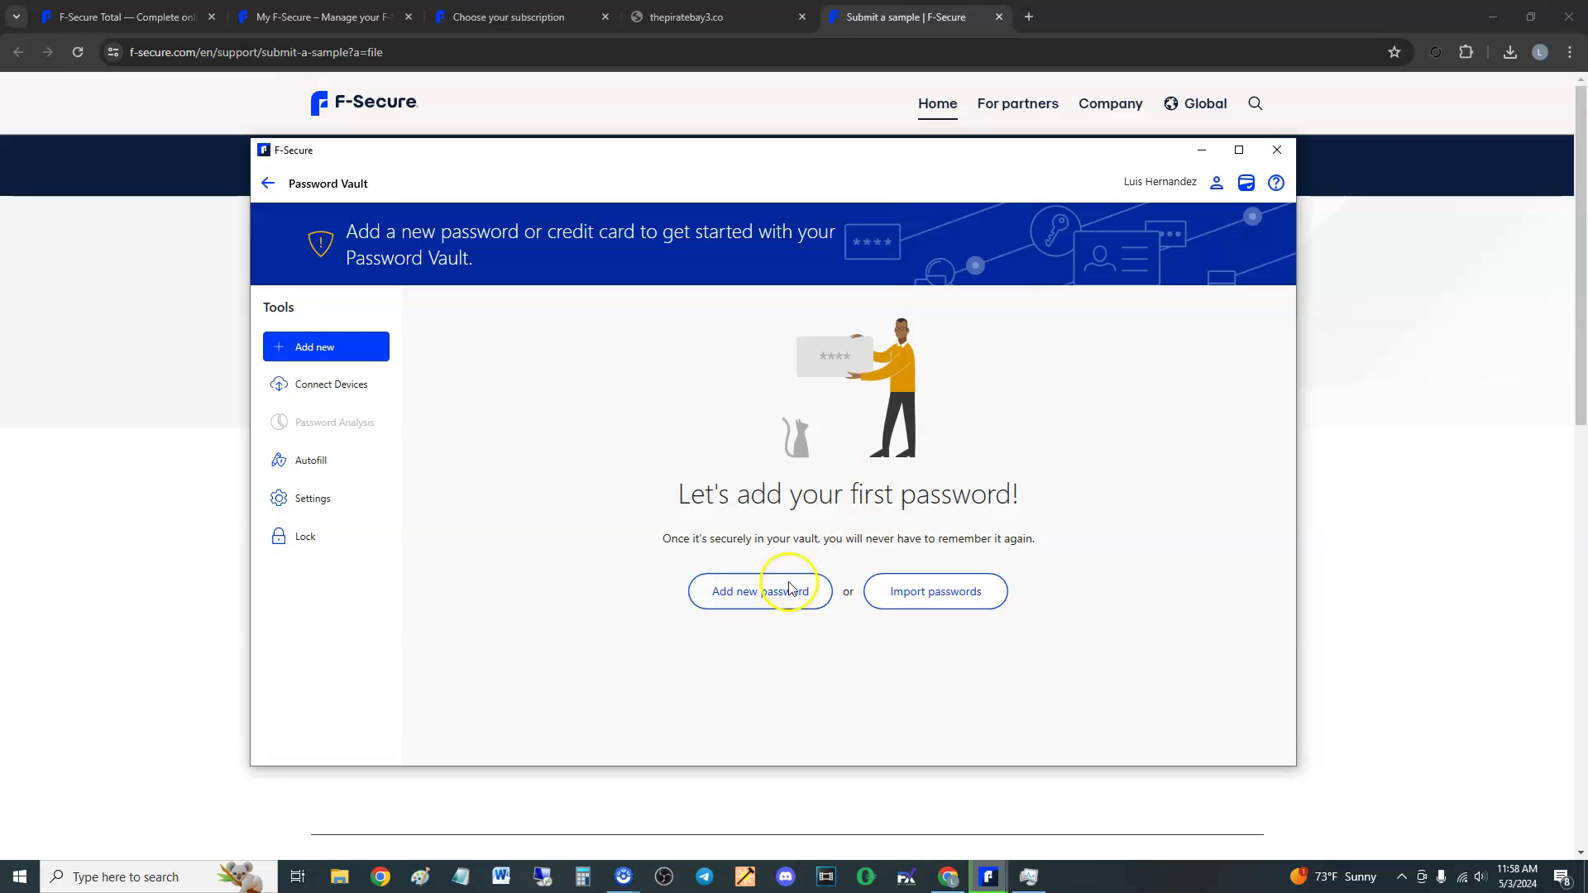
Start a new vault entry titled 'sample' and fill in its username
left_click(788, 588)
left_click(907, 411)
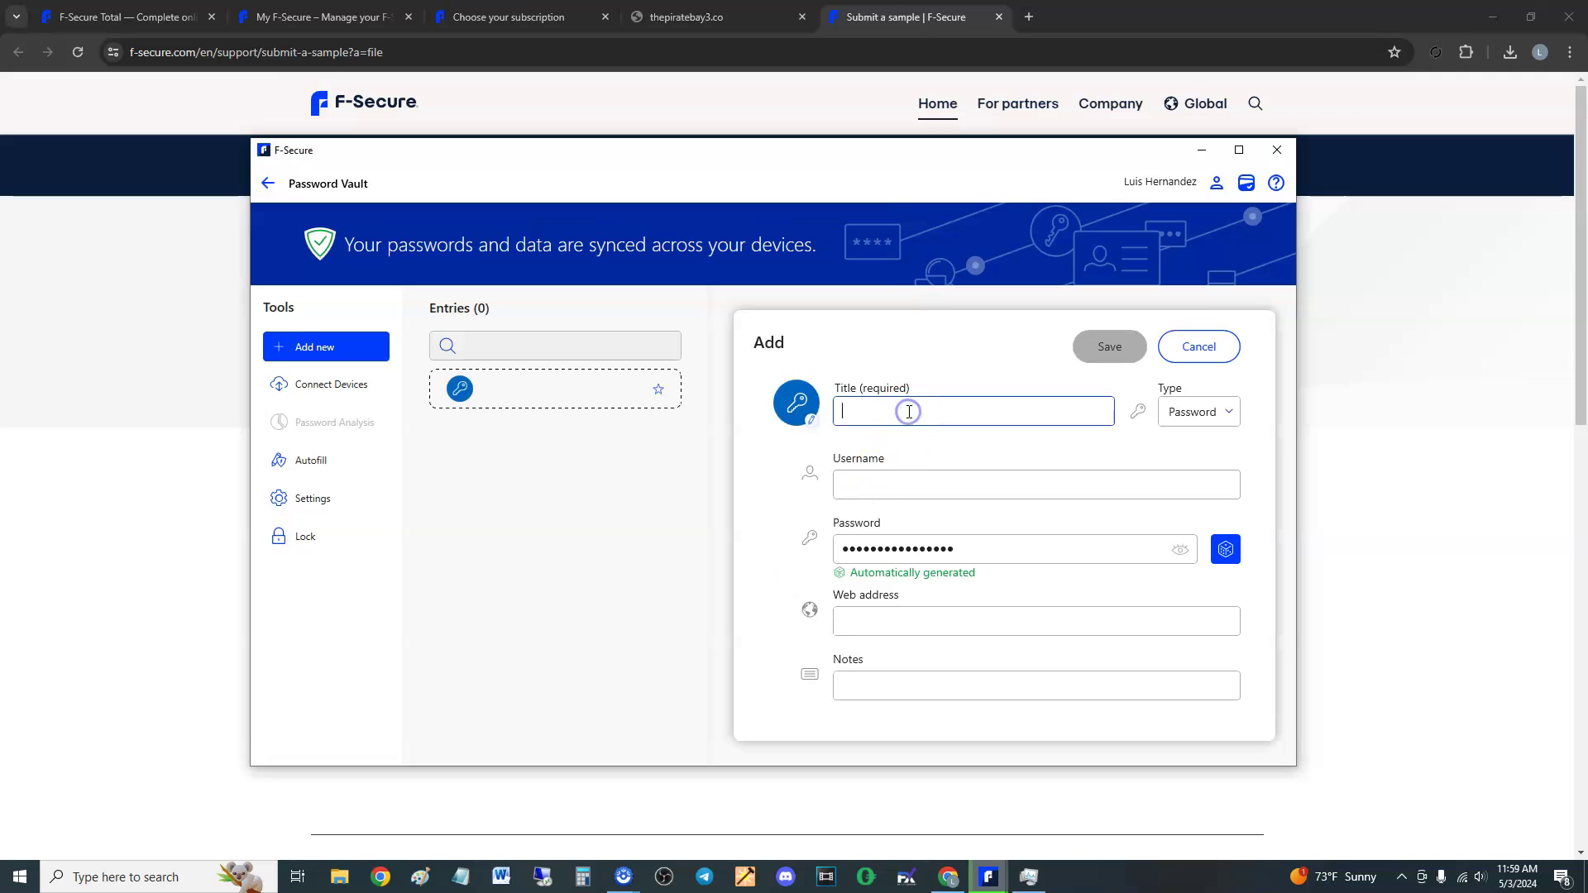
type("sample")
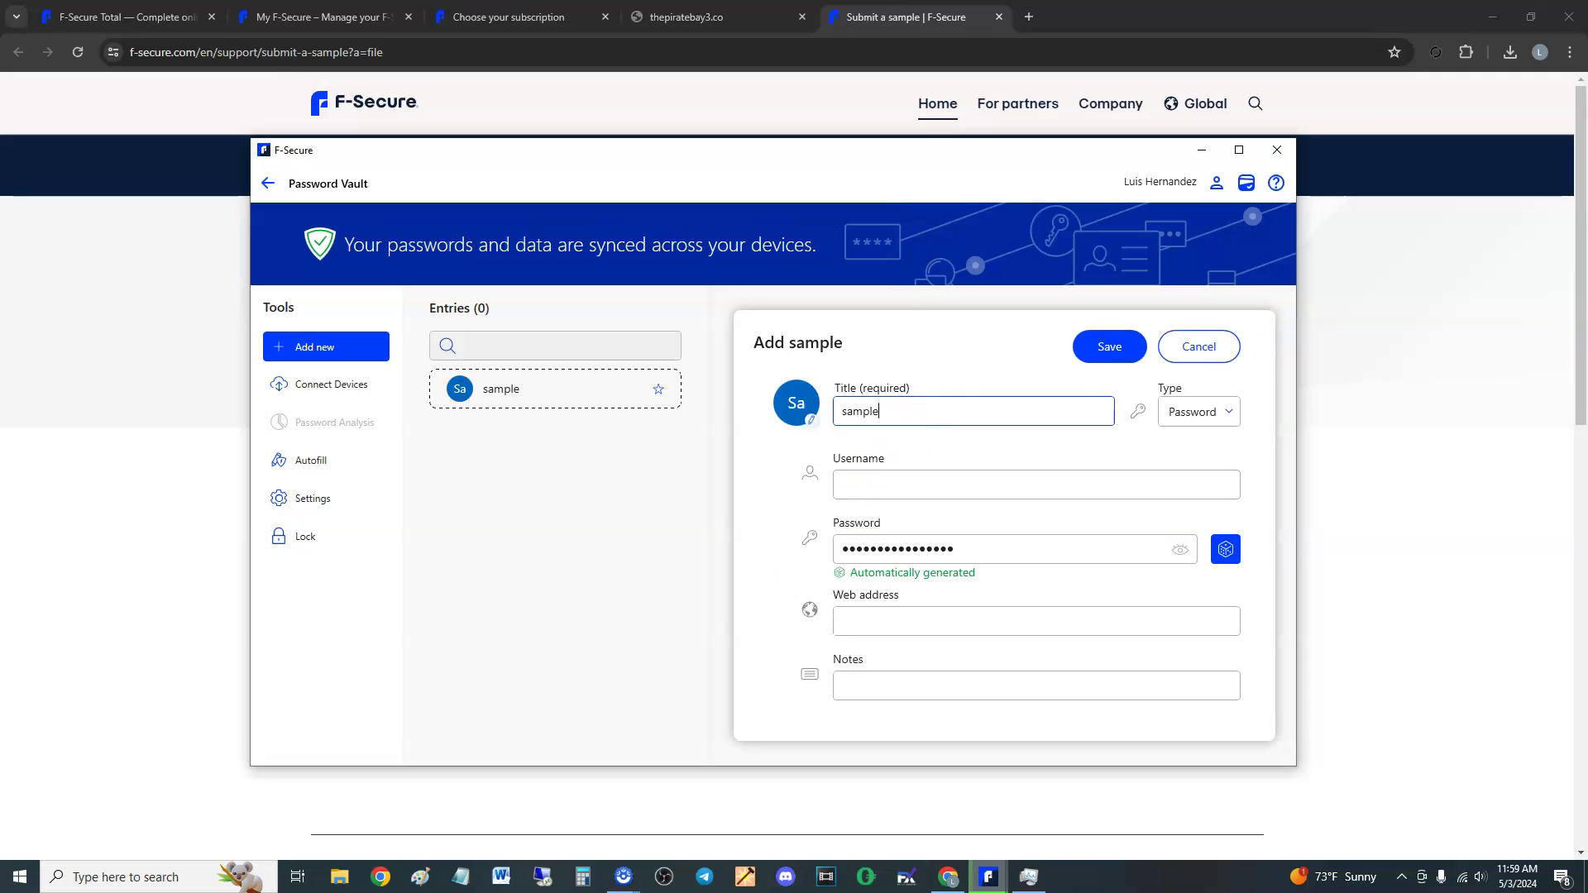
left_click(923, 482)
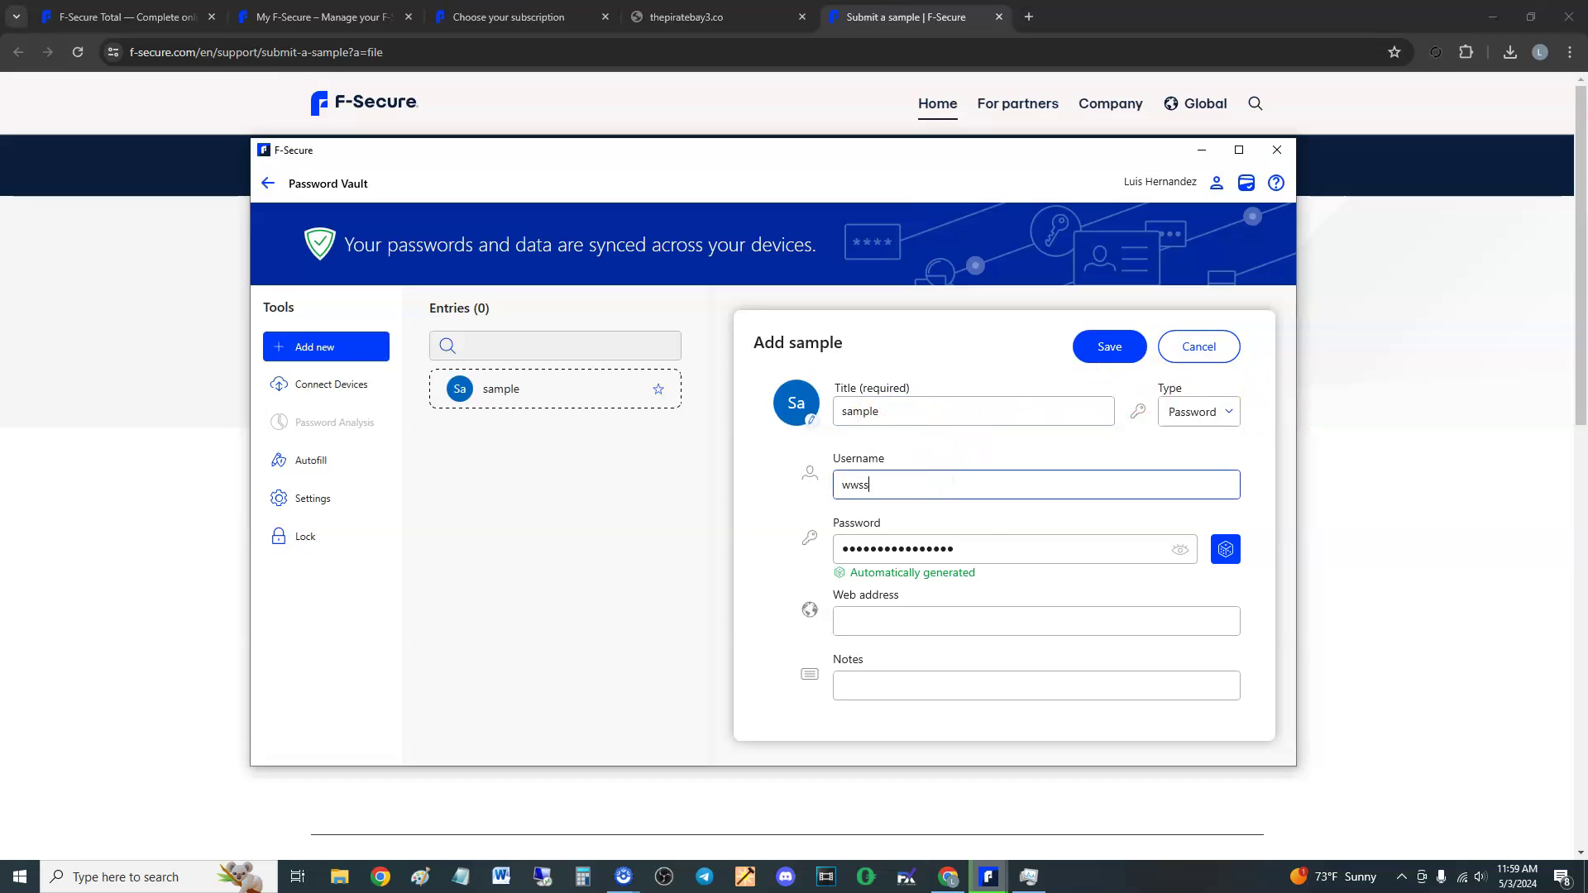
left_click_drag(926, 487, 787, 489)
type("sample505")
Replace the generated password with a weak one, add web address ebay, save, and postpone autofill
left_click(957, 549)
left_click(1180, 549)
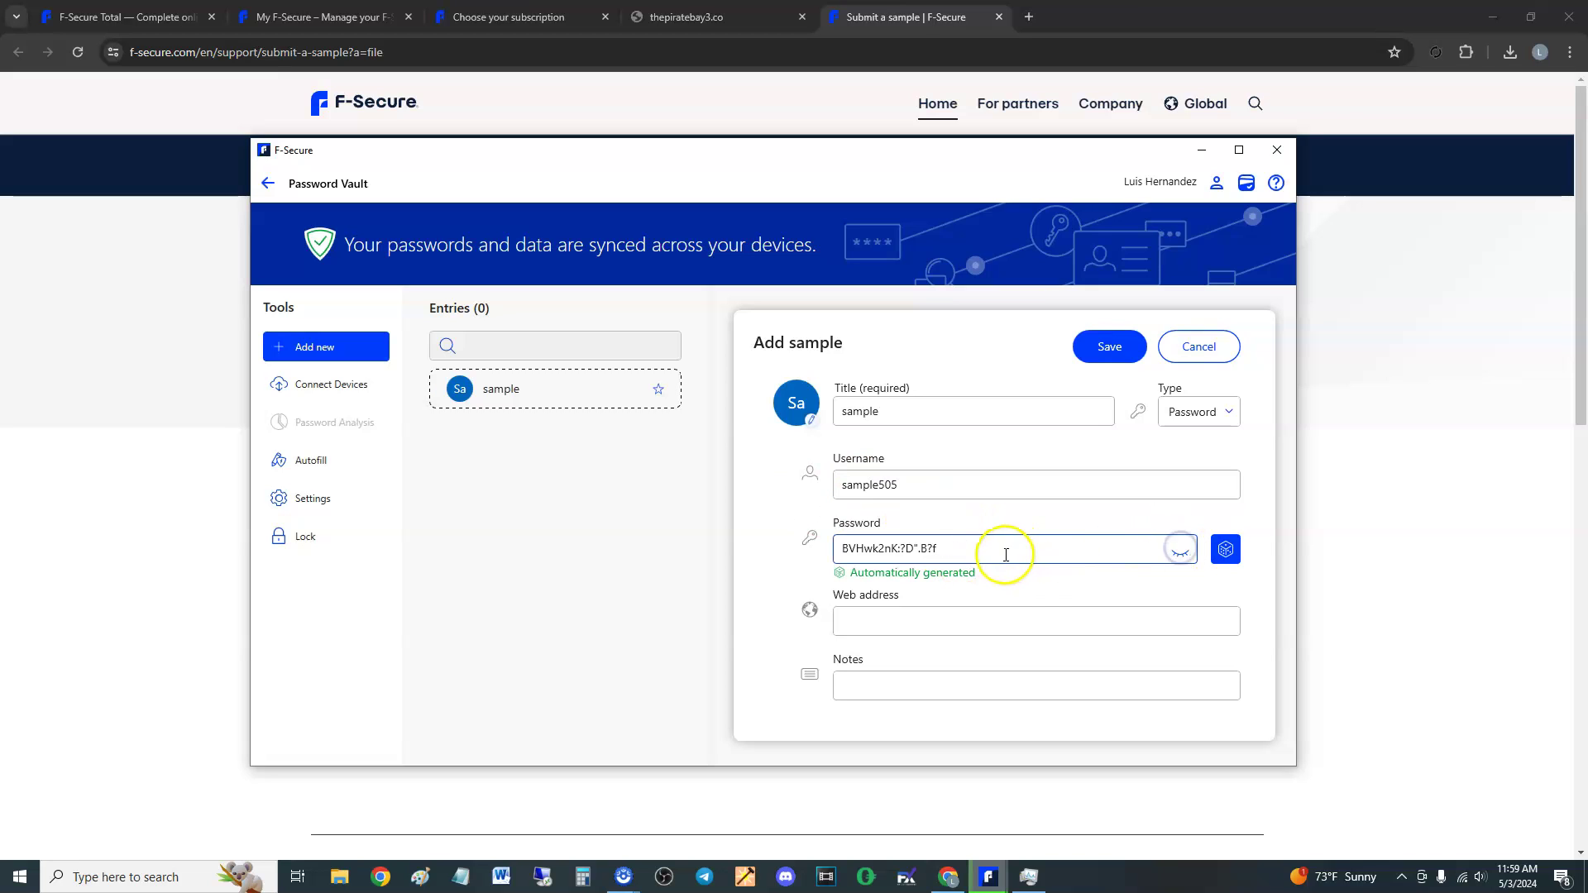
left_click(1047, 584)
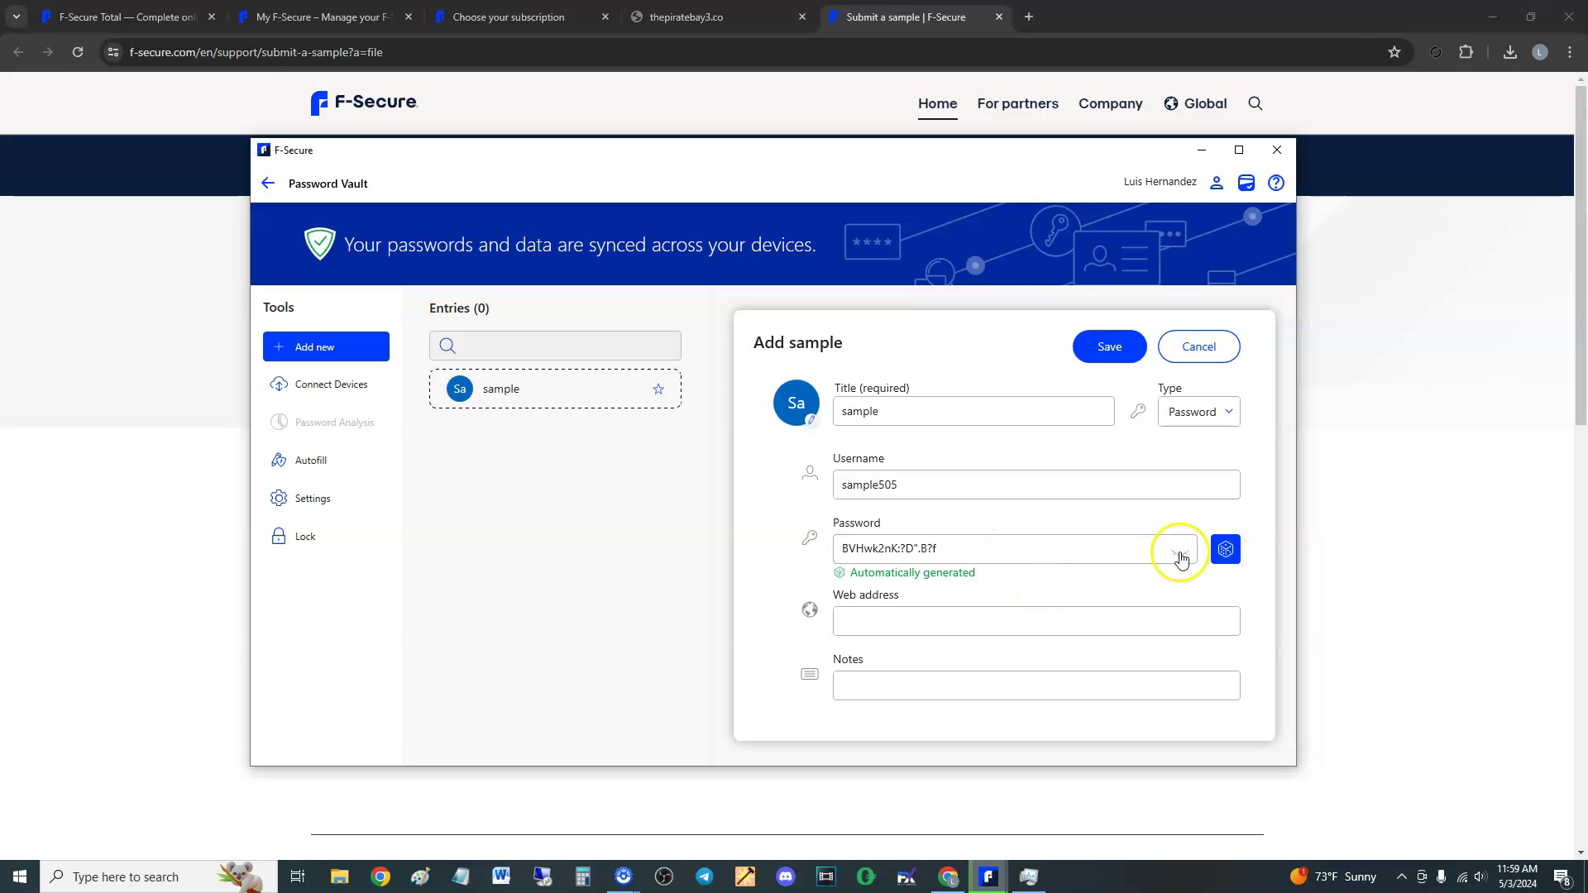
left_click_drag(965, 549, 784, 546)
type("password")
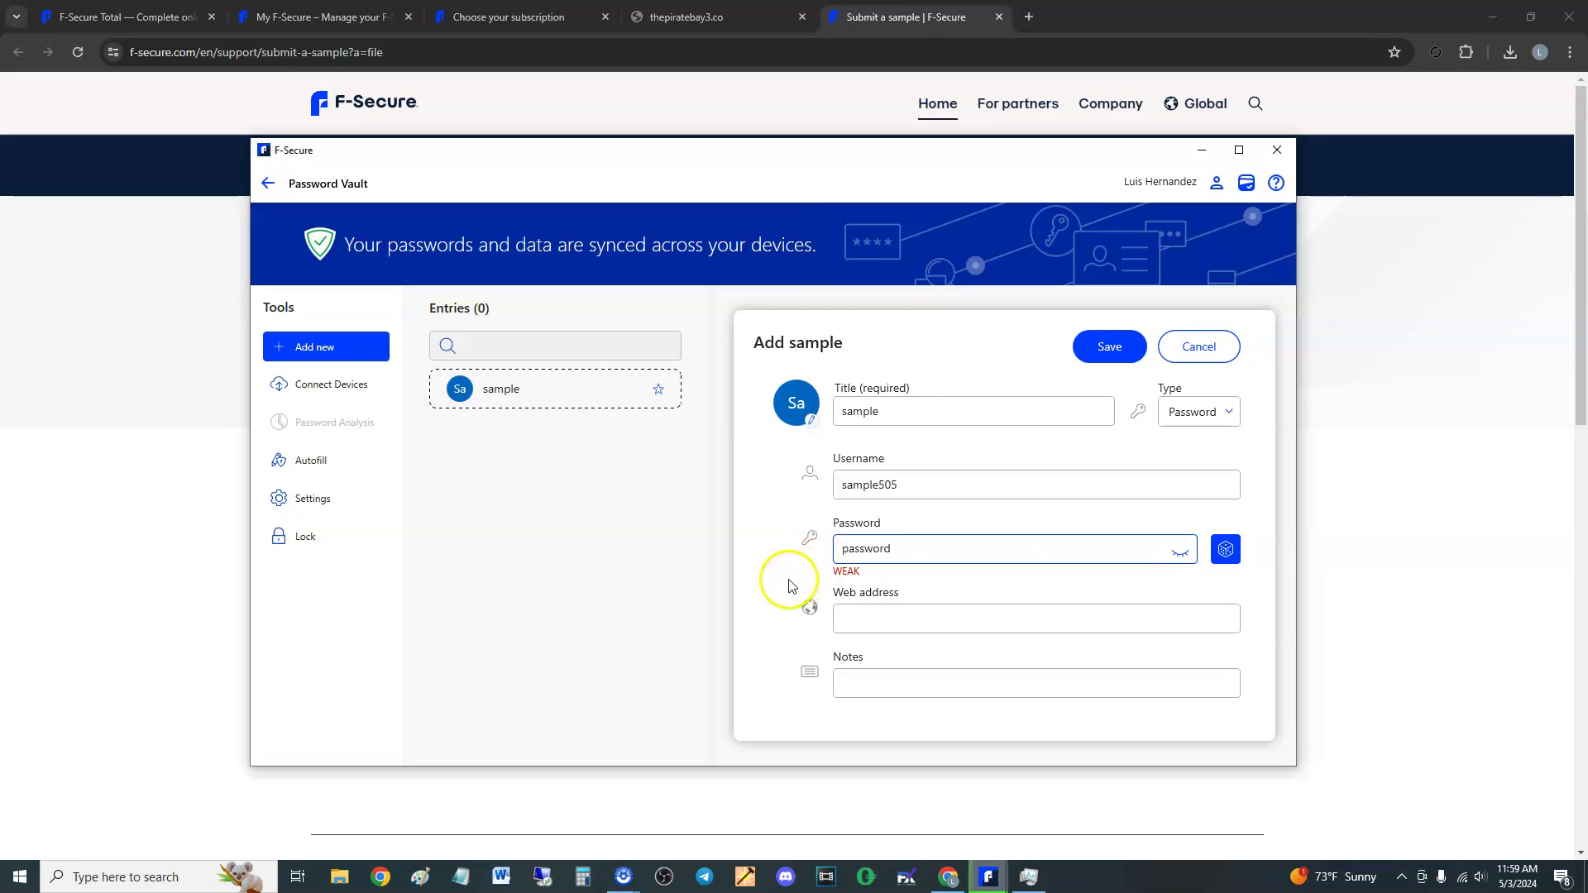
left_click(778, 579)
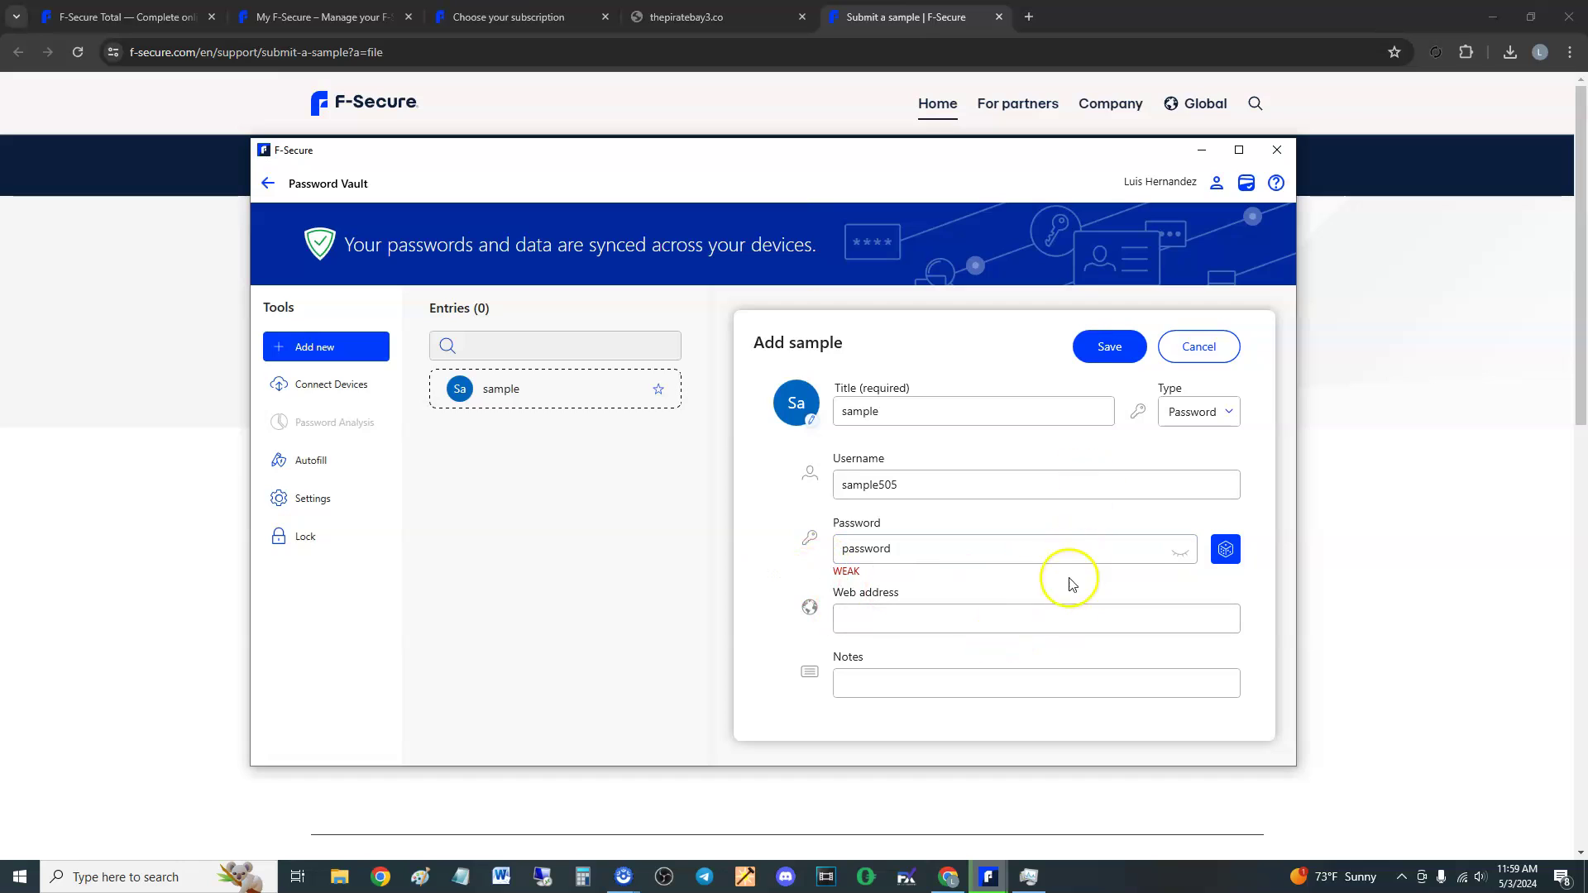
left_click(1032, 615)
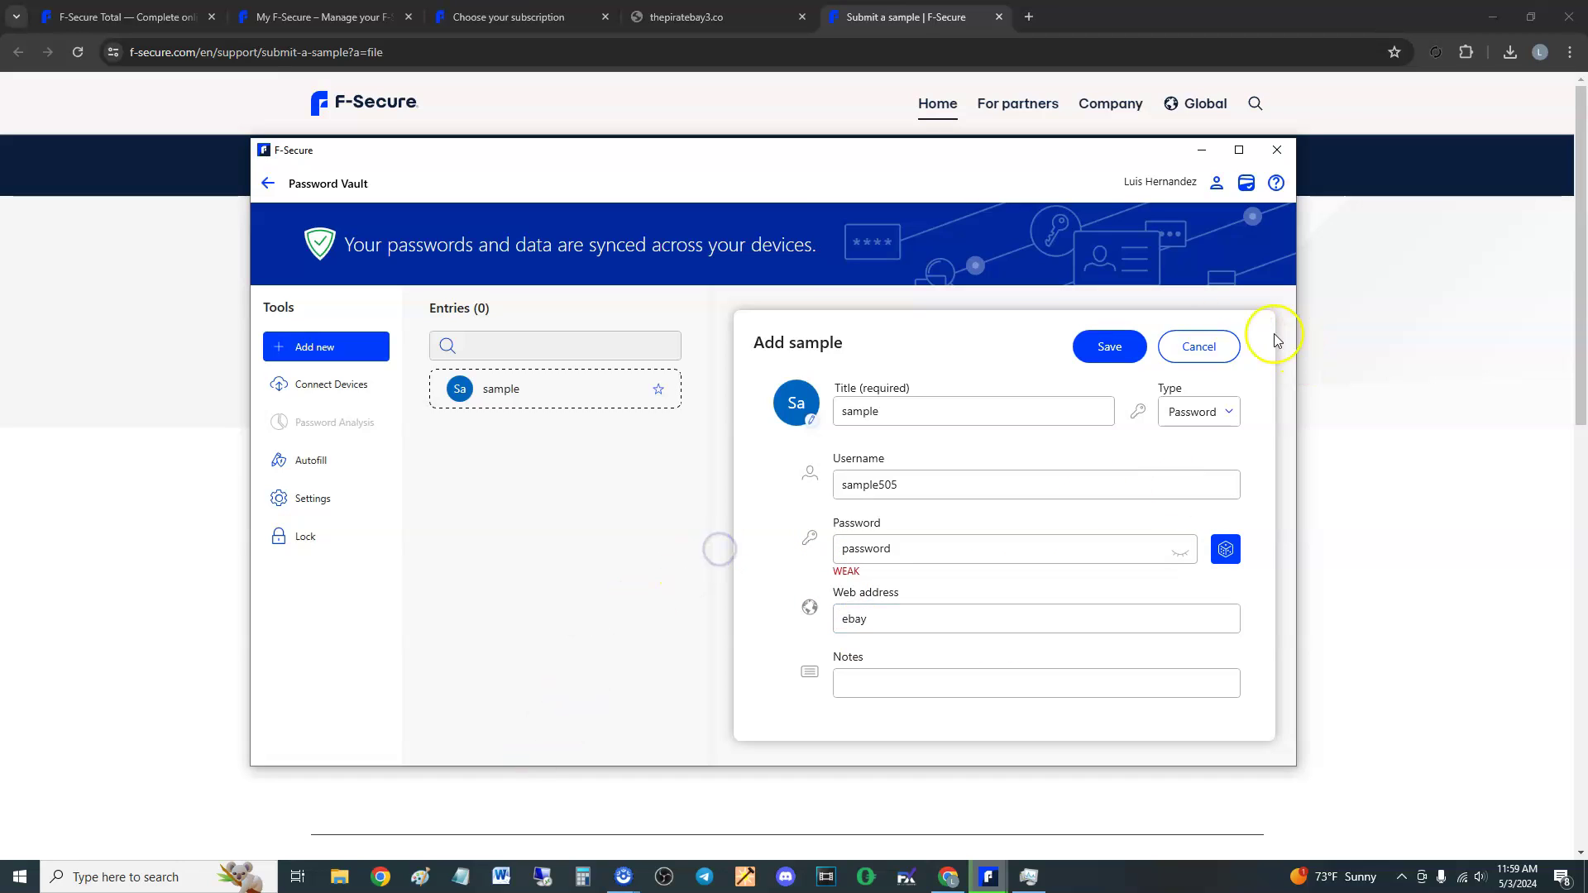
left_click(1109, 346)
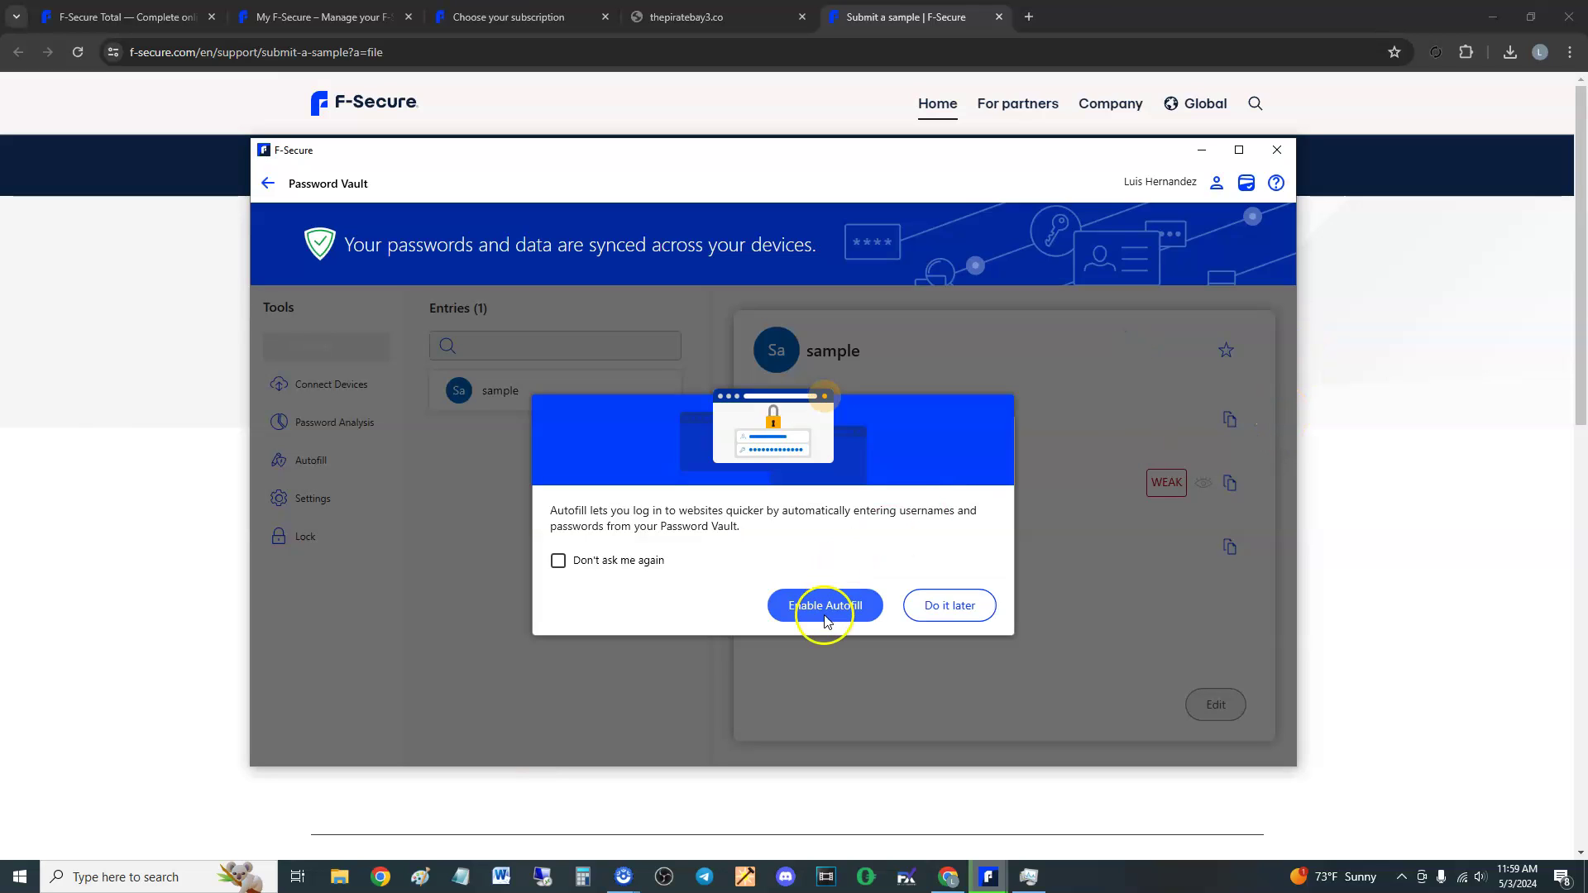
left_click(941, 606)
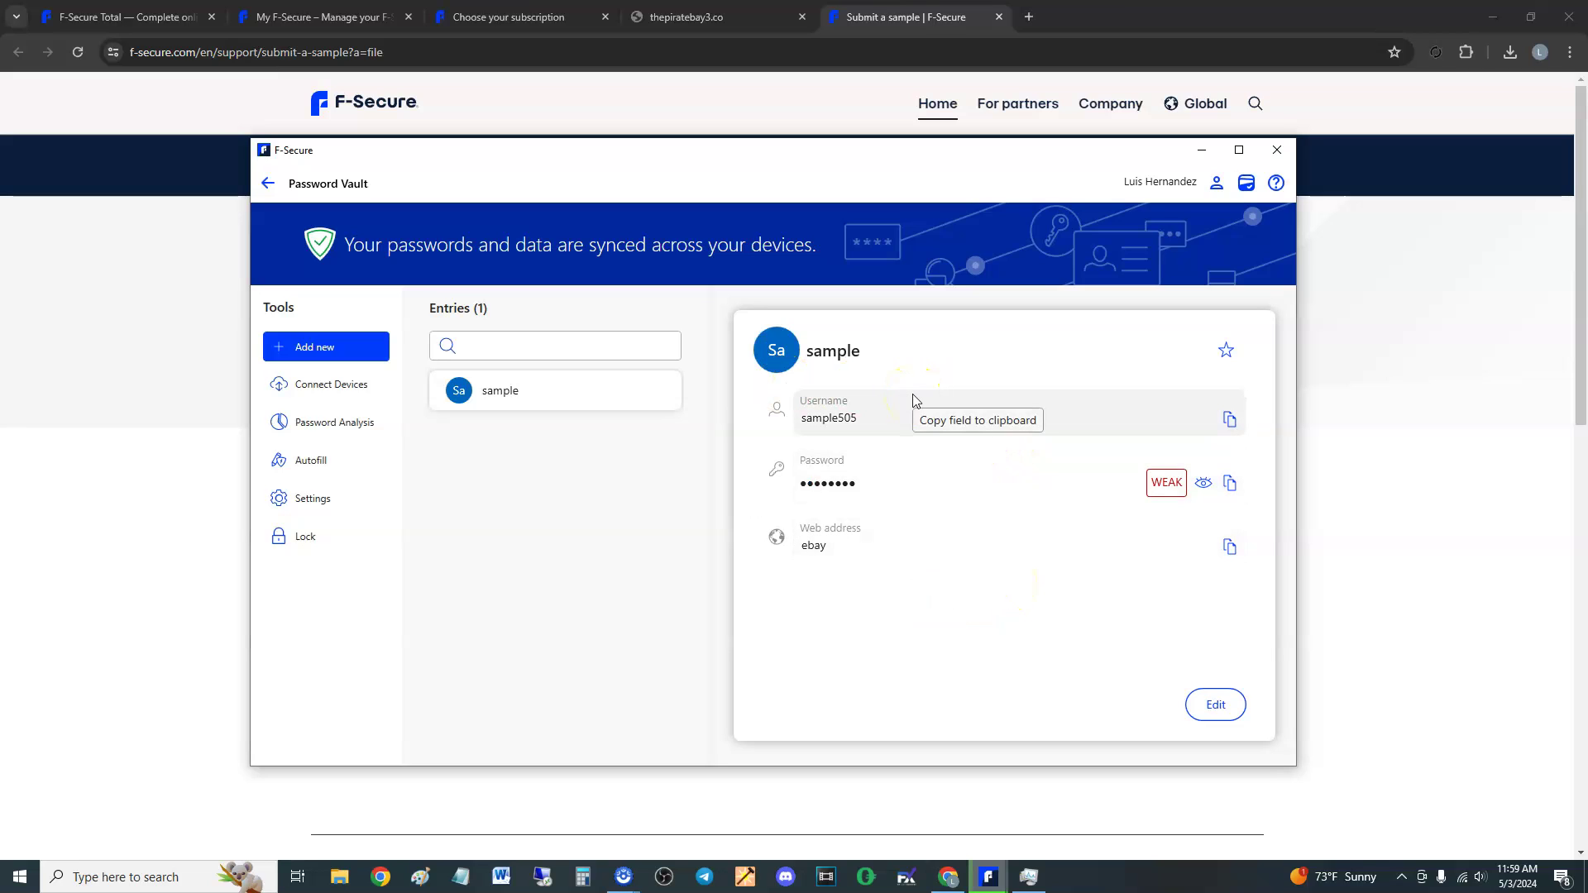
left_click(861, 549)
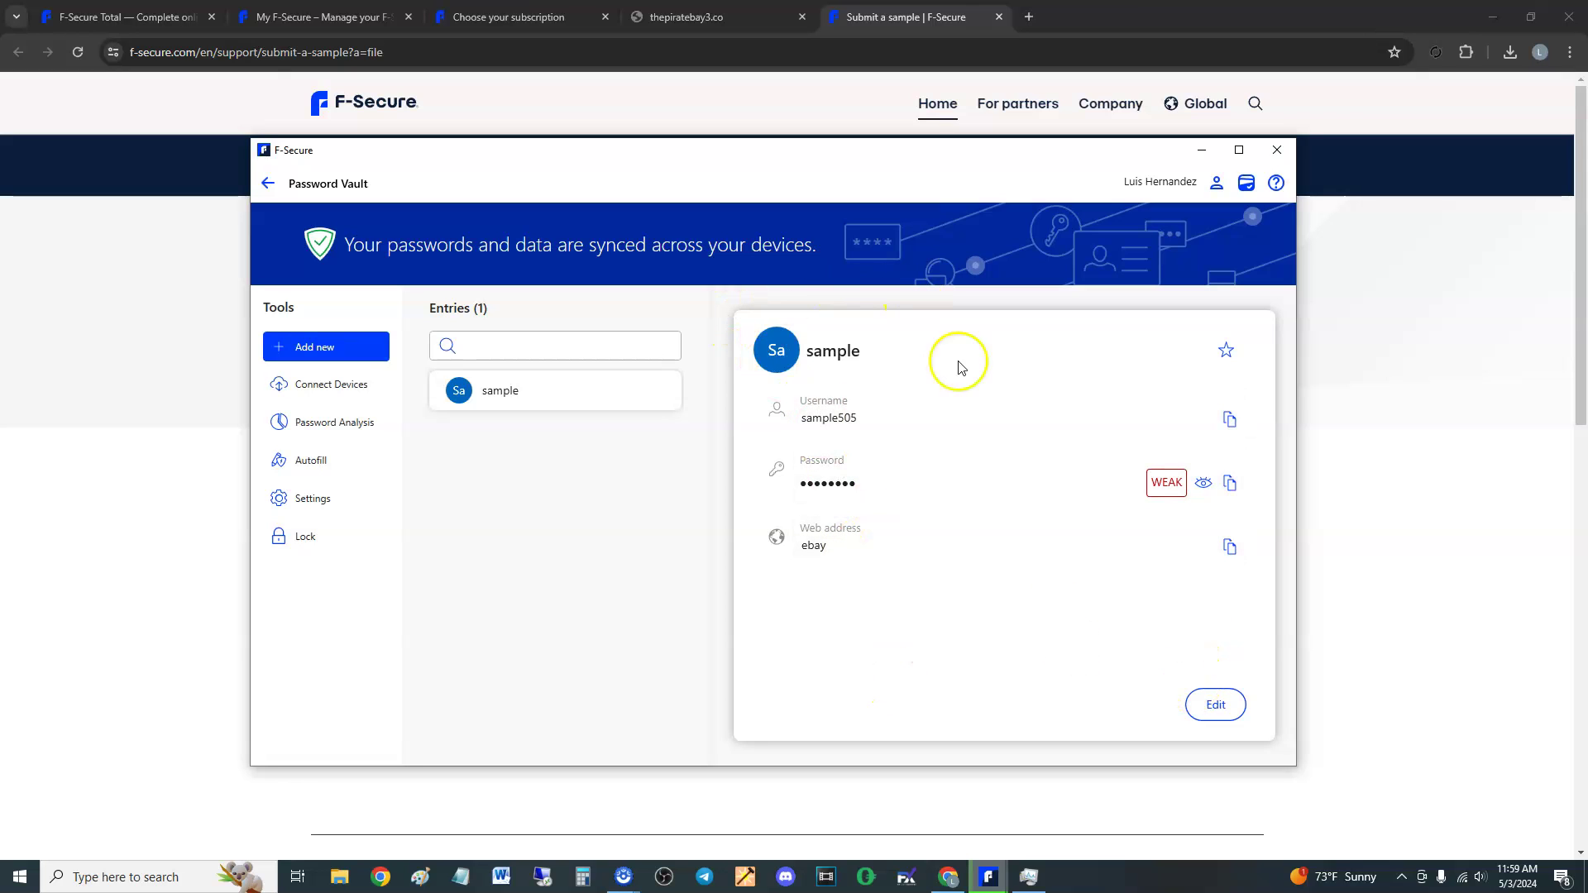
left_click(314, 345)
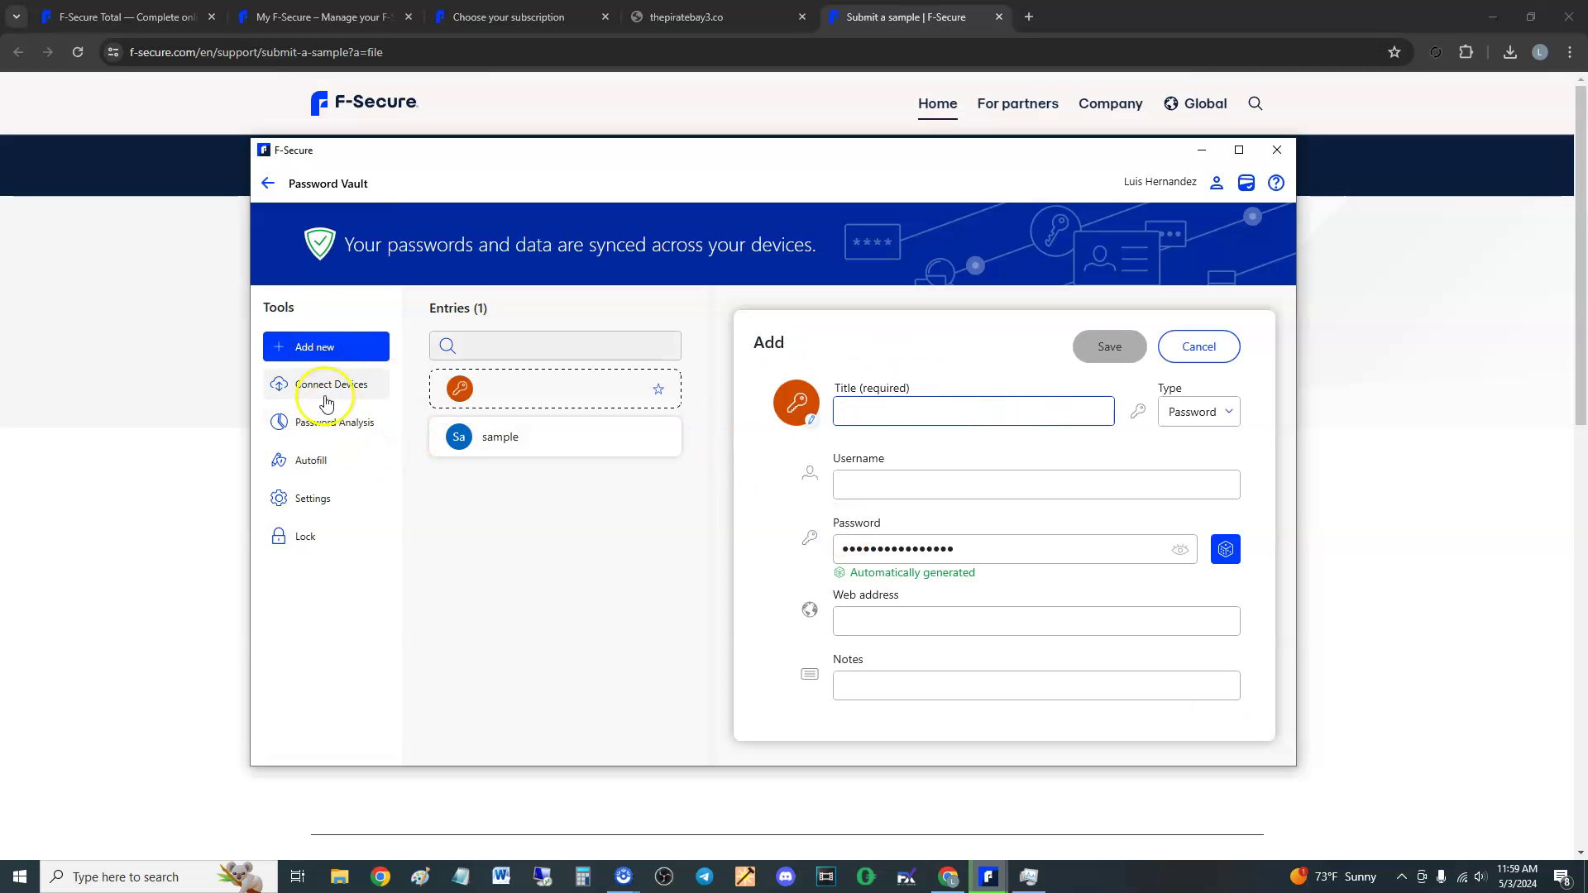
left_click(325, 387)
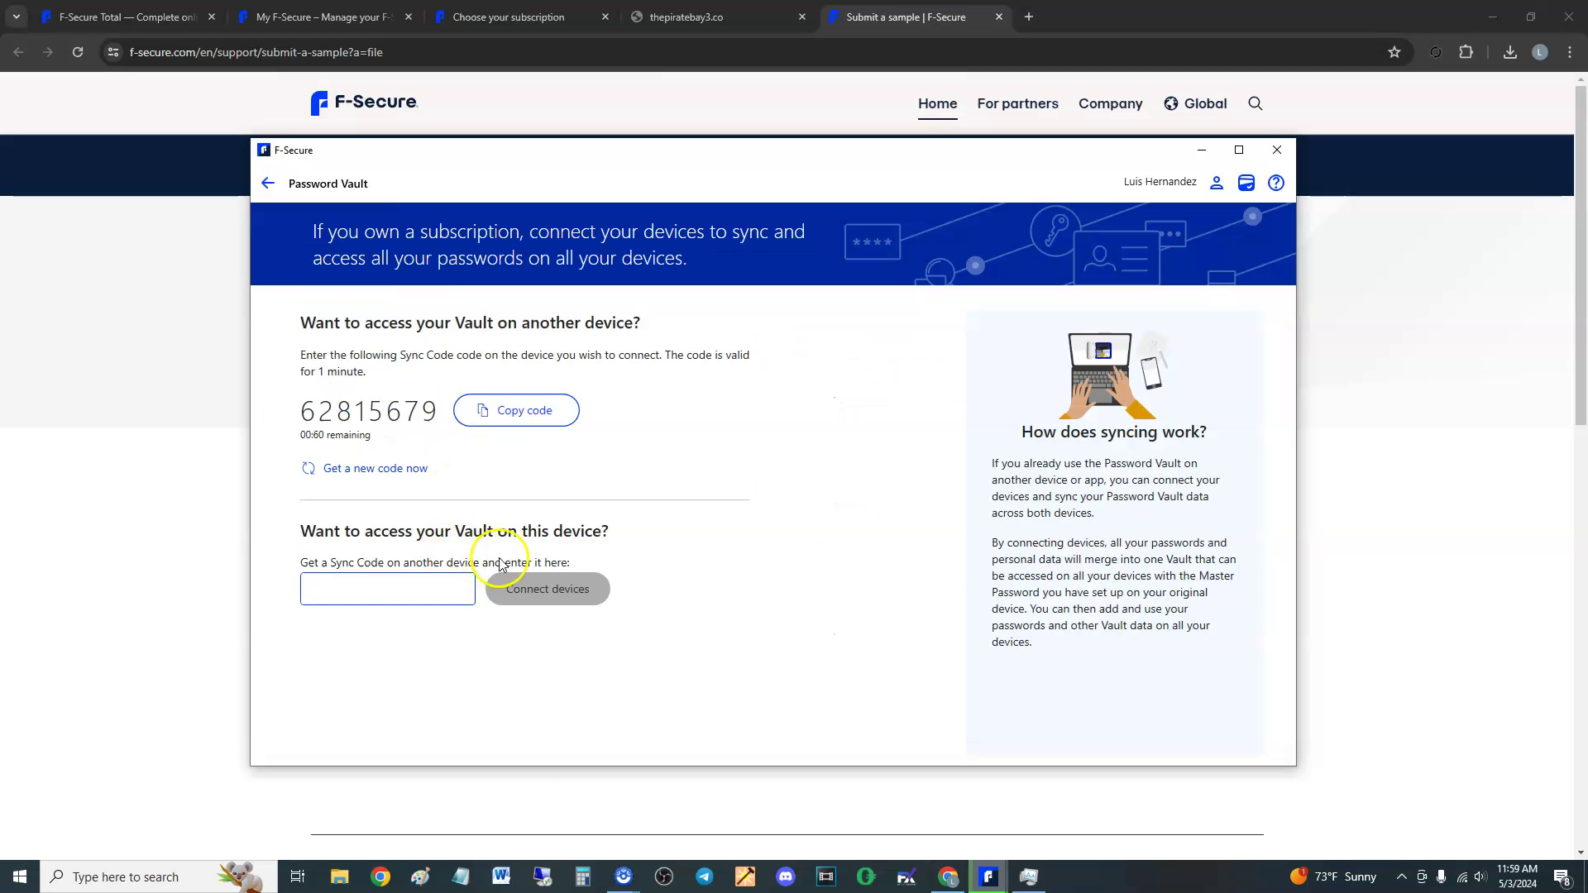
left_click(265, 190)
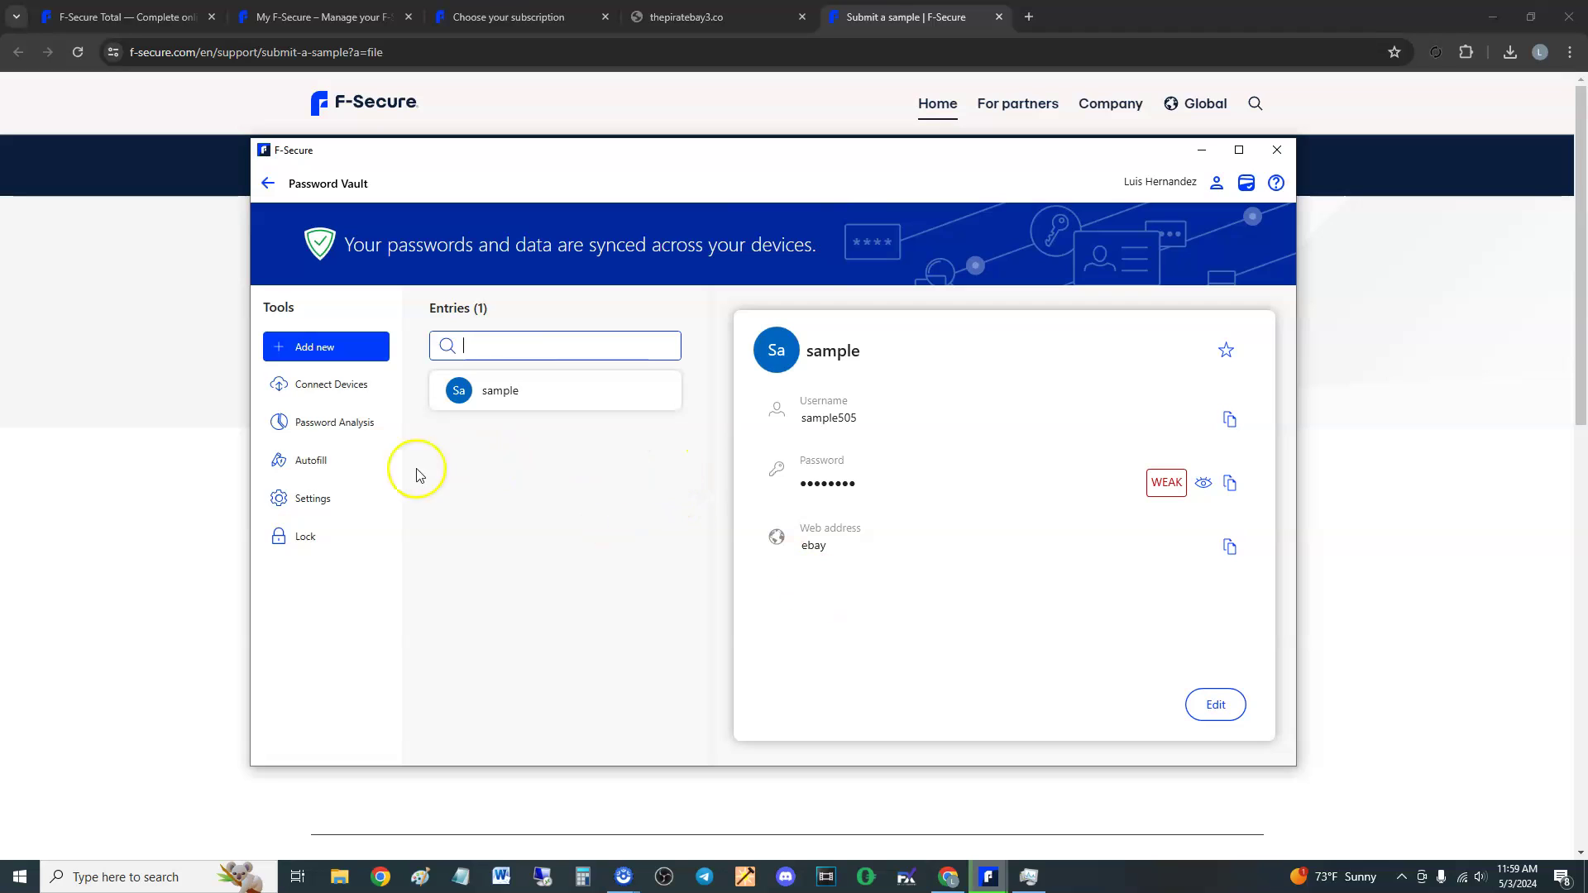
left_click(341, 460)
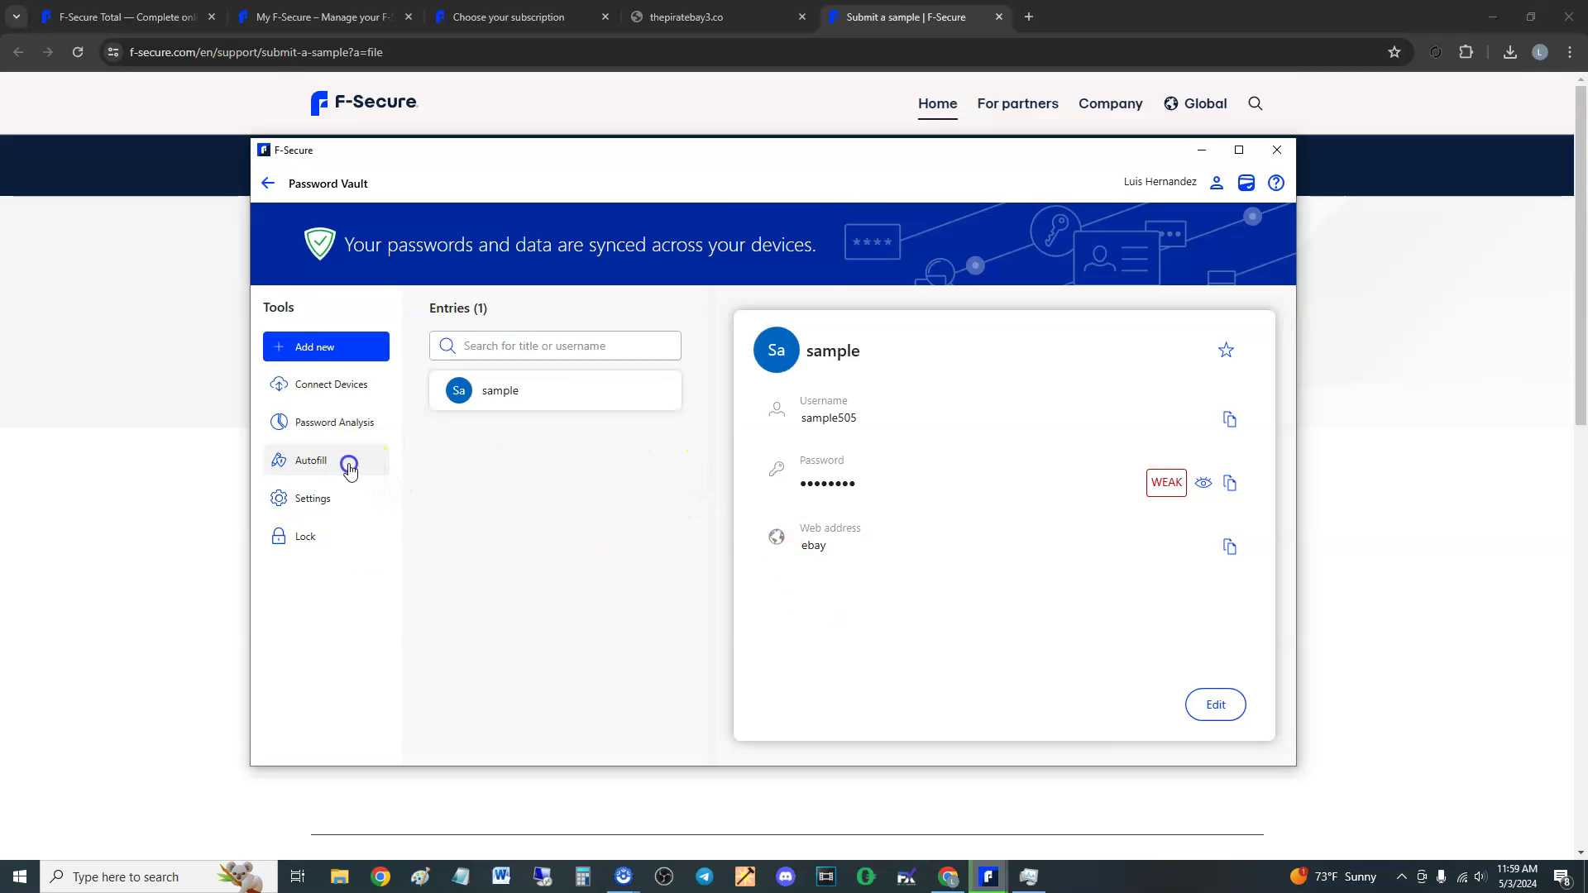
left_click(269, 185)
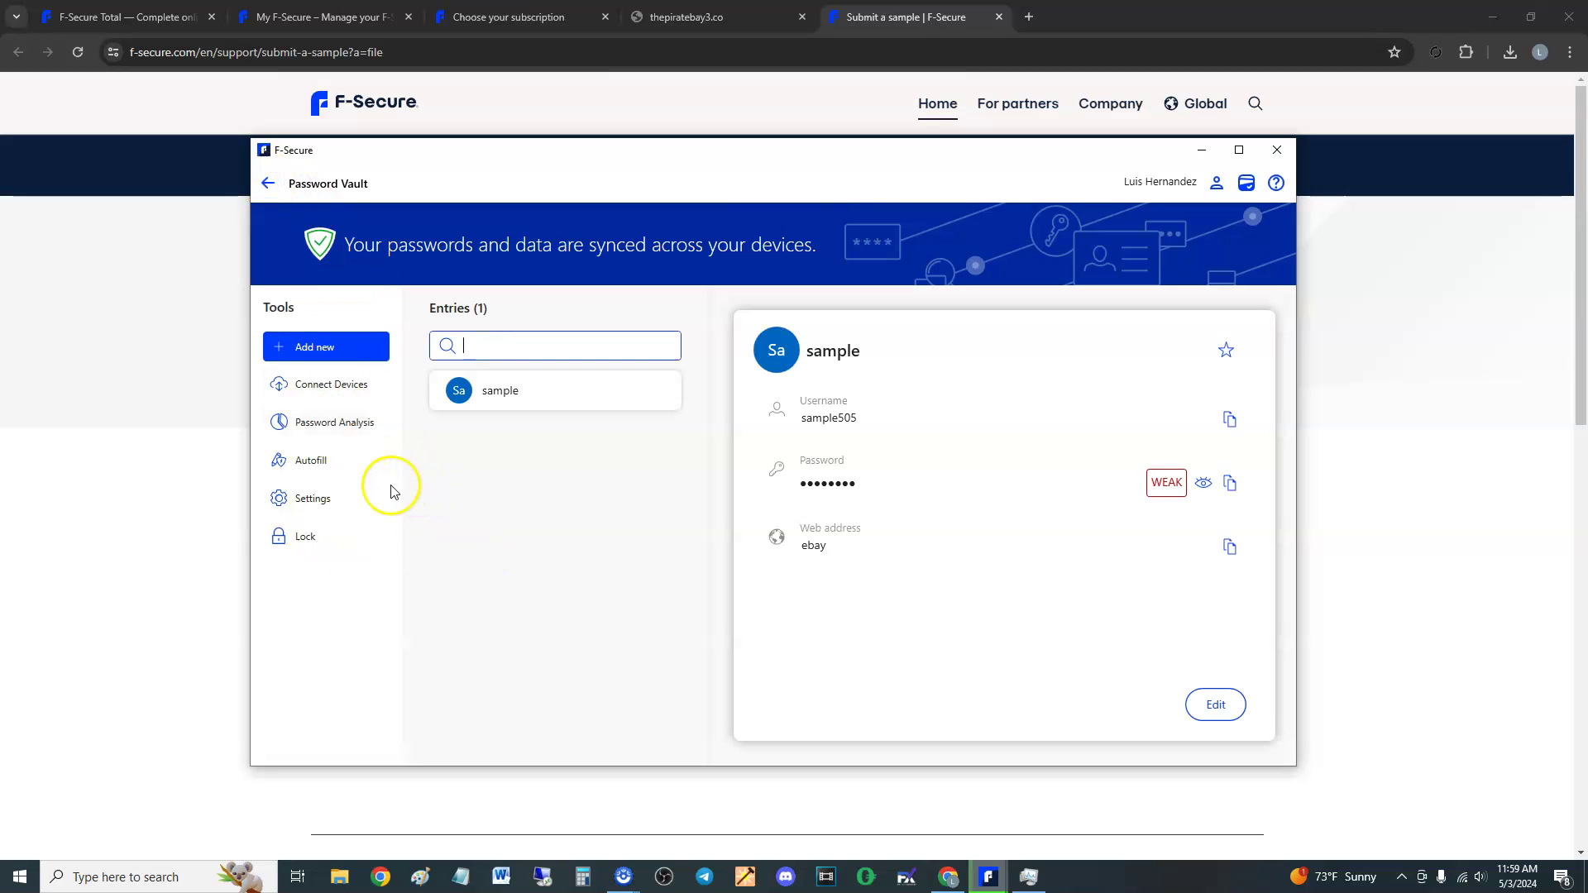
left_click(323, 497)
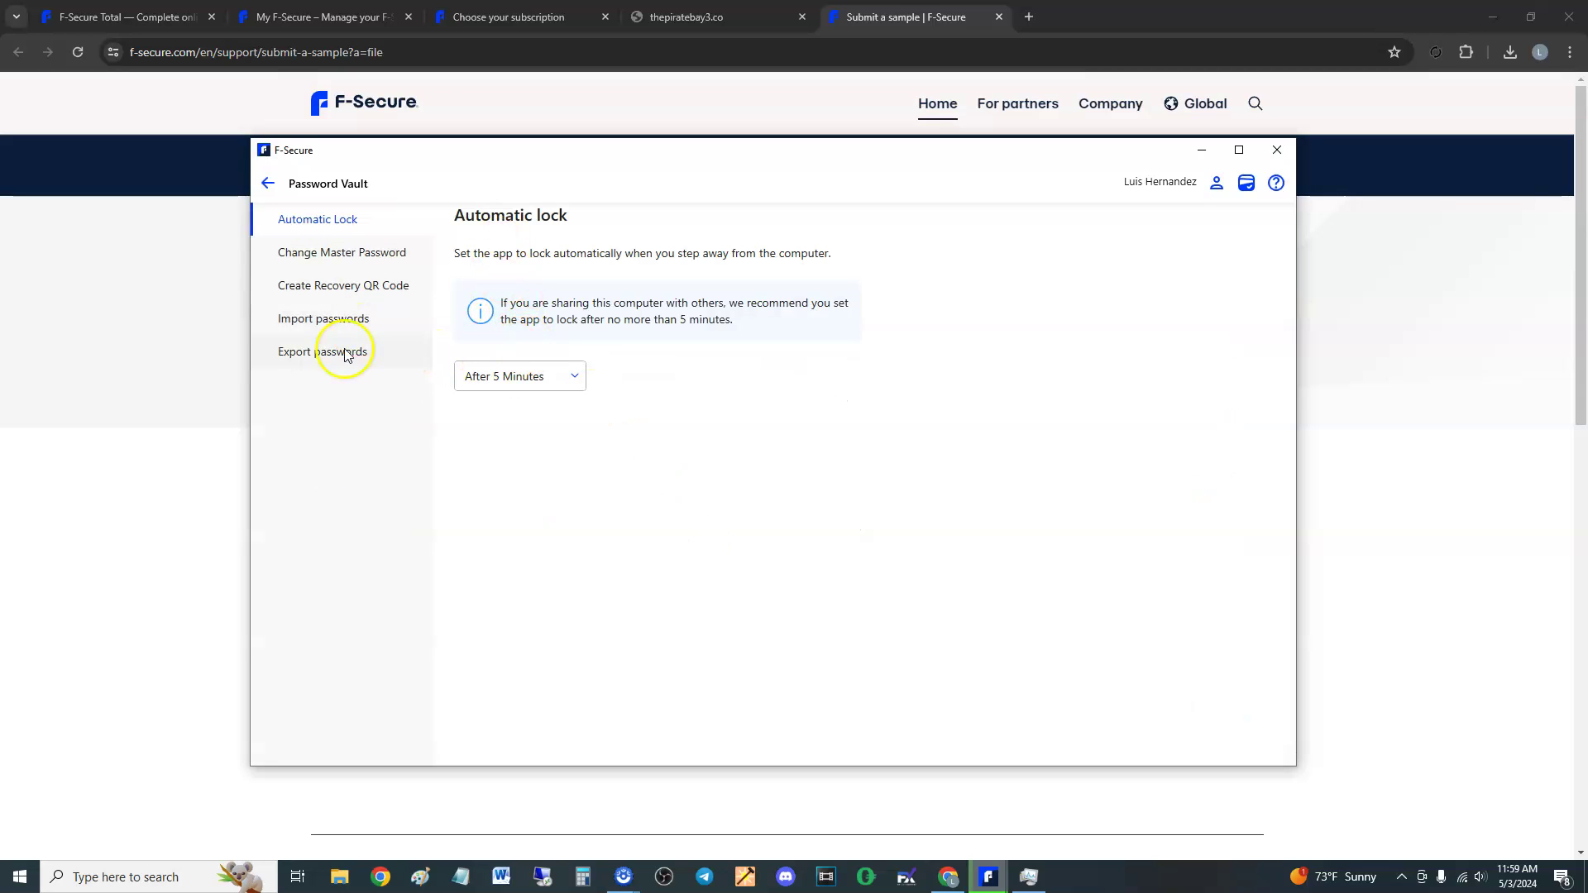
left_click(269, 184)
Leave Password Vault for the home dashboard, showing 290 files and 64 web addresses checked
left_click(270, 184)
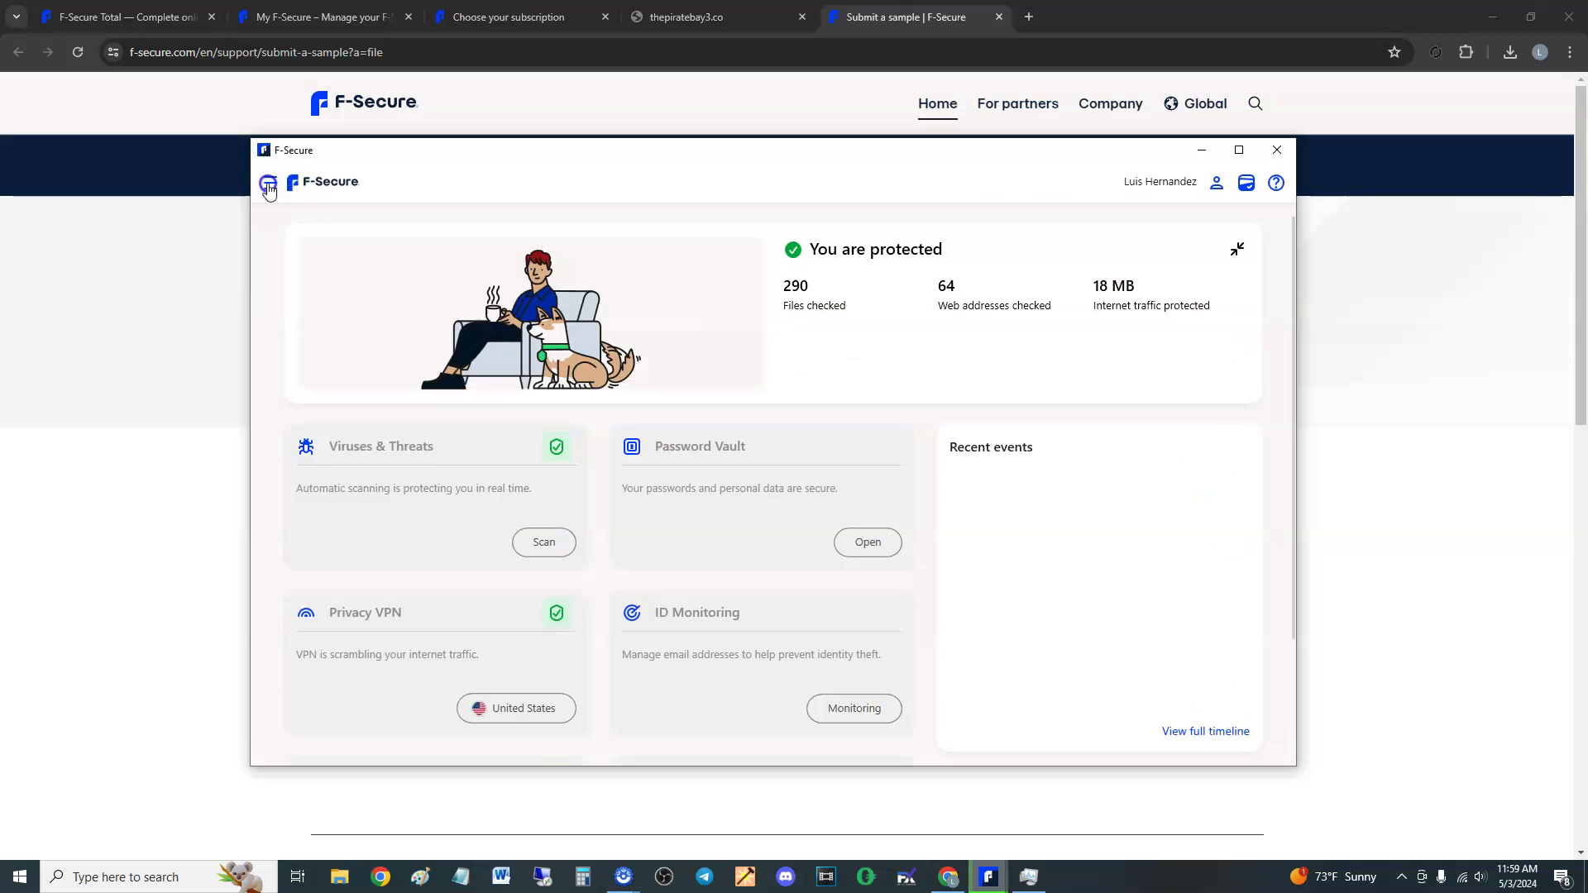
left_click(270, 183)
left_click(1067, 454)
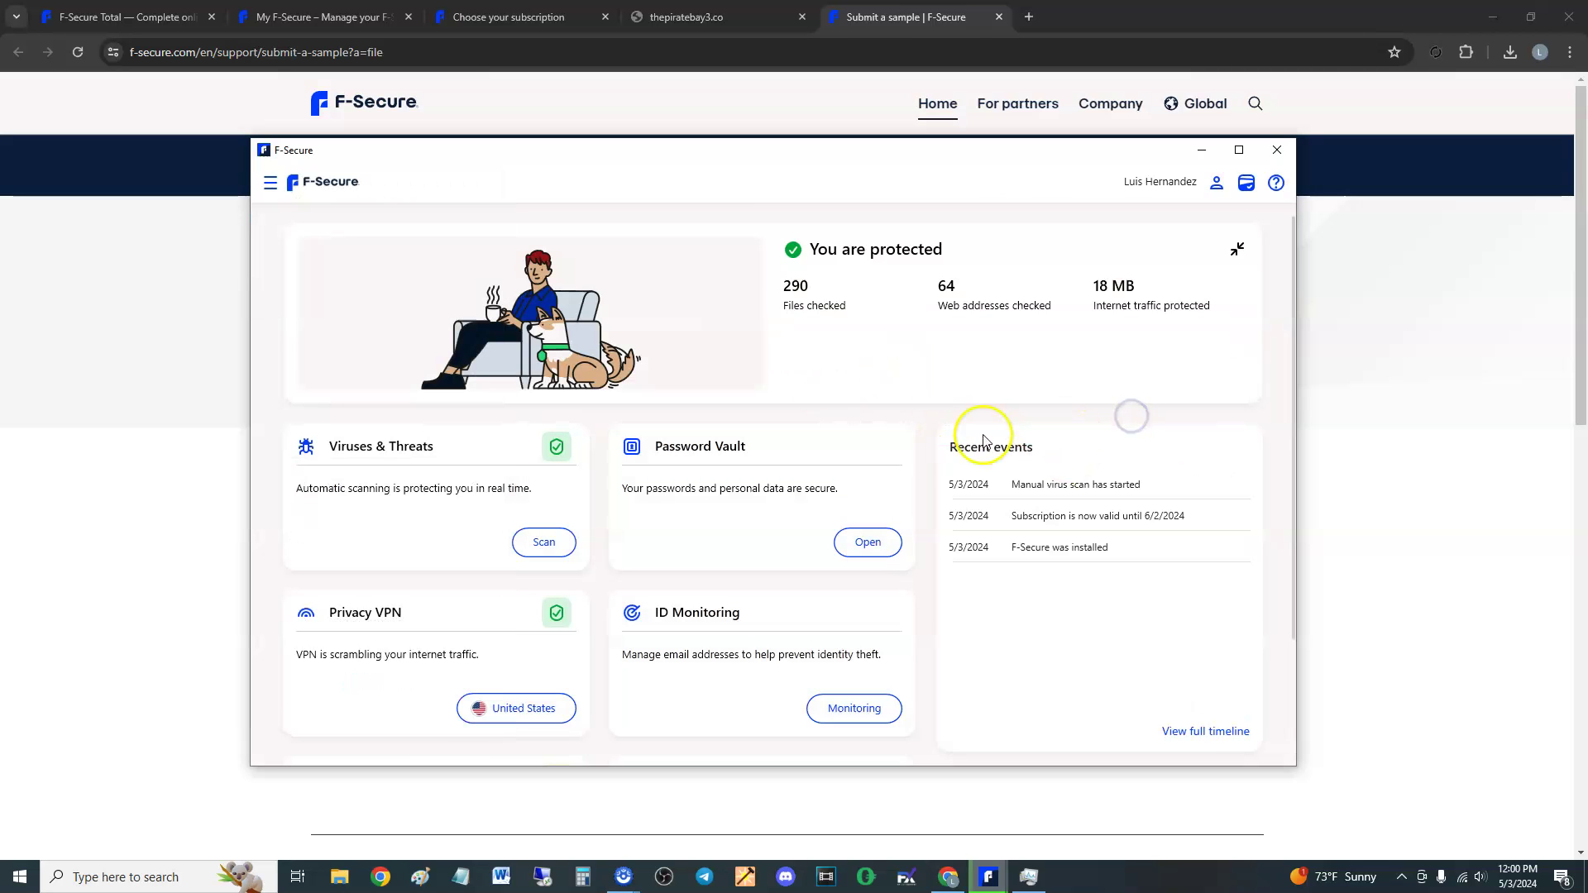
Reconnect the Privacy VPN from United States, South to United States, East Coast
left_click(366, 648)
left_click(1198, 629)
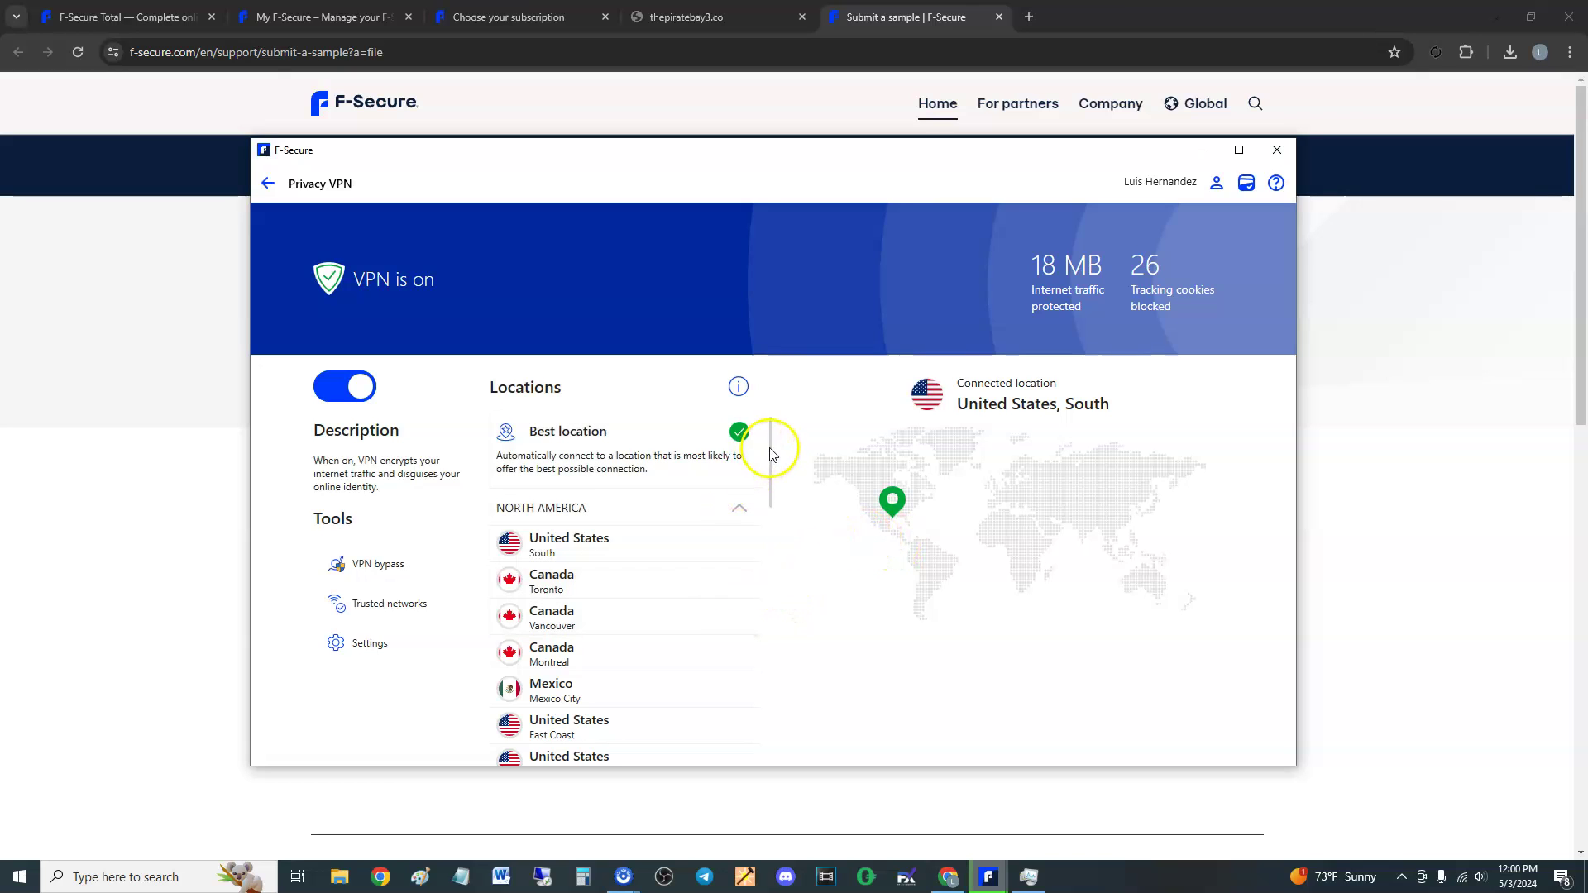
left_click_drag(769, 451, 755, 488)
left_click(640, 582)
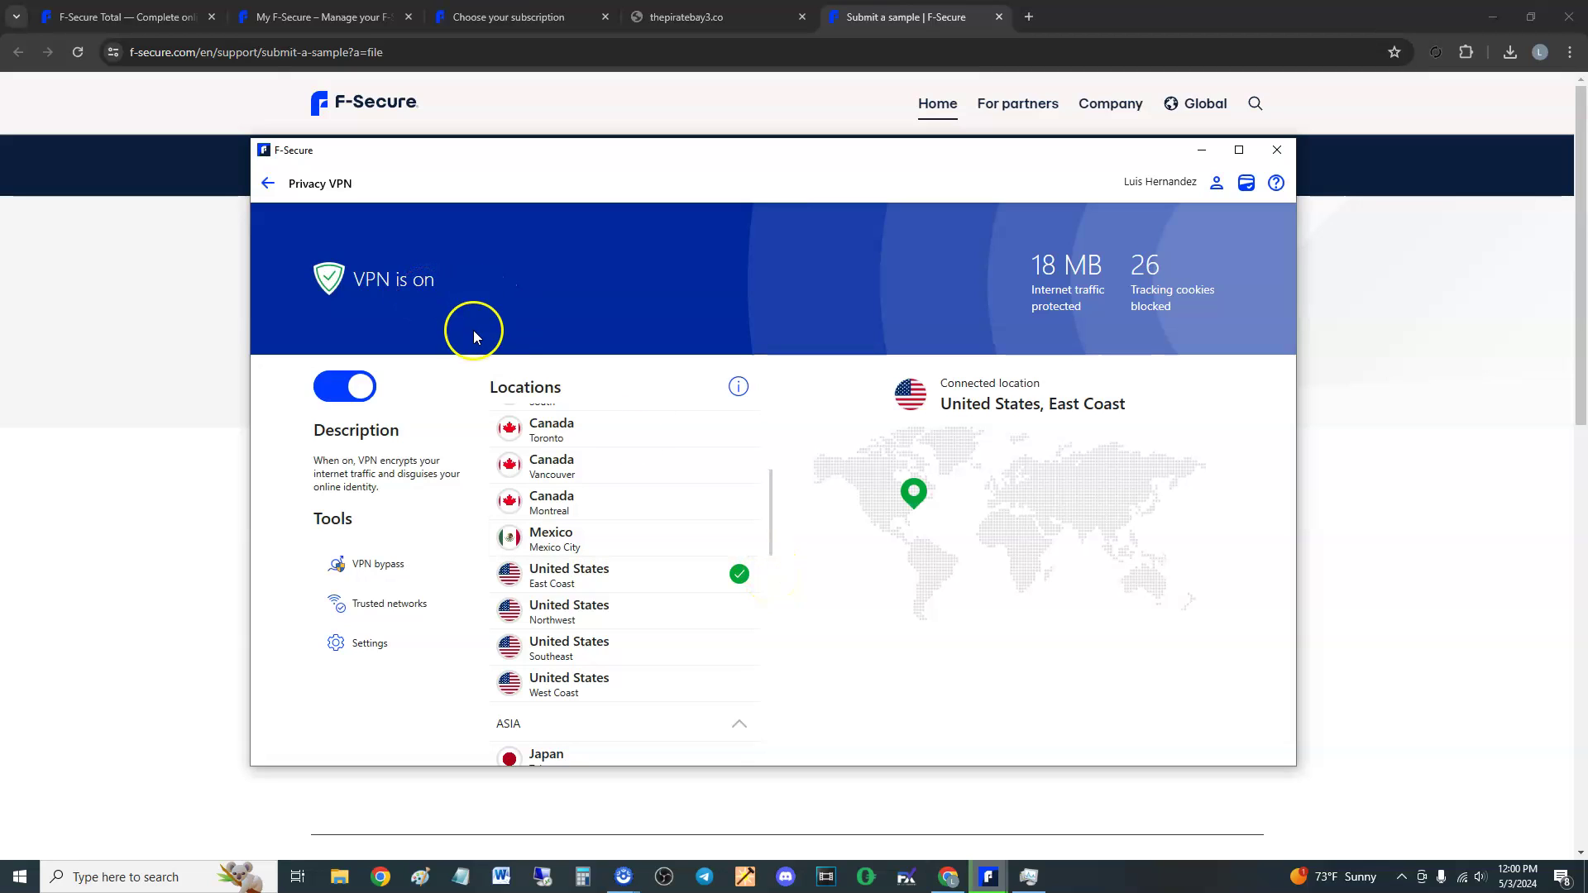
Search 'what is my ip address' in a new Chrome tab and open the whatismyipaddress.com result
left_click(1029, 16)
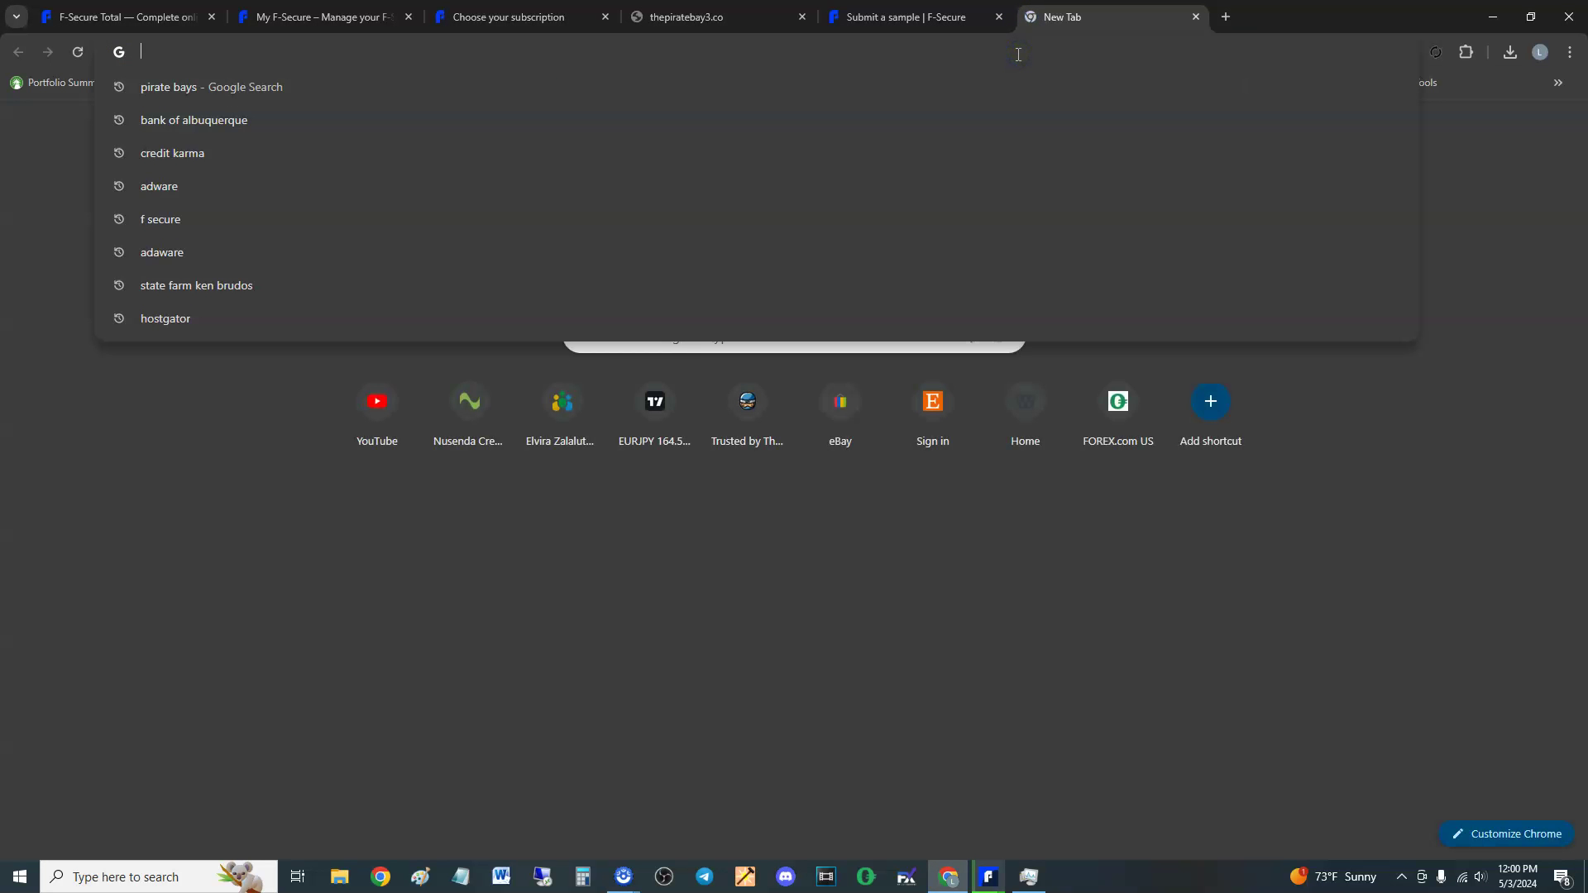
type("what is my ip")
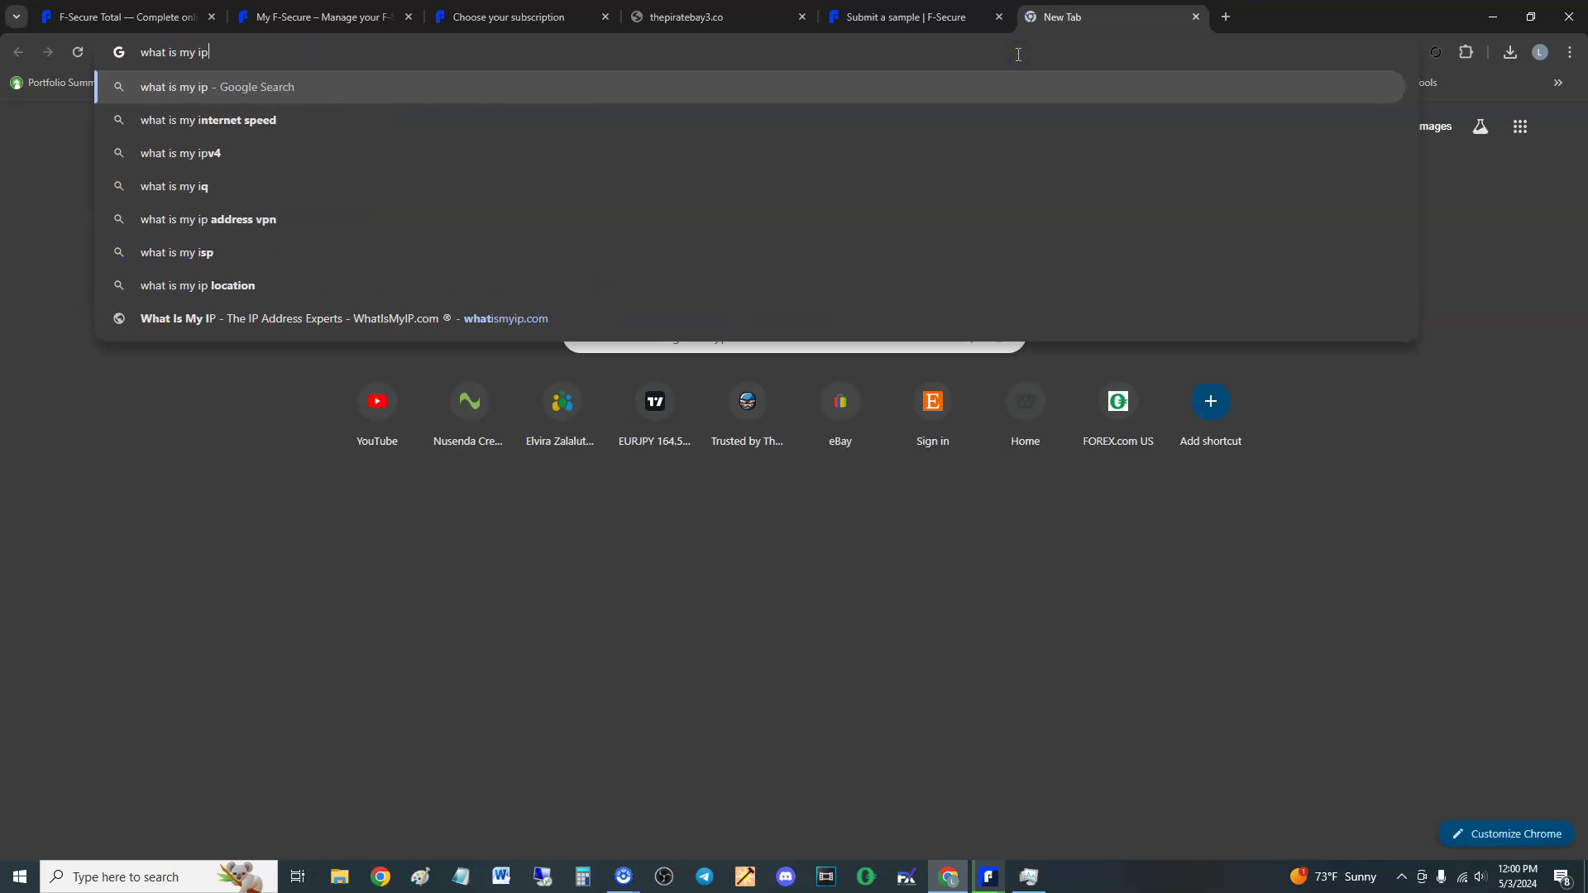
type(" addreww")
key("Return")
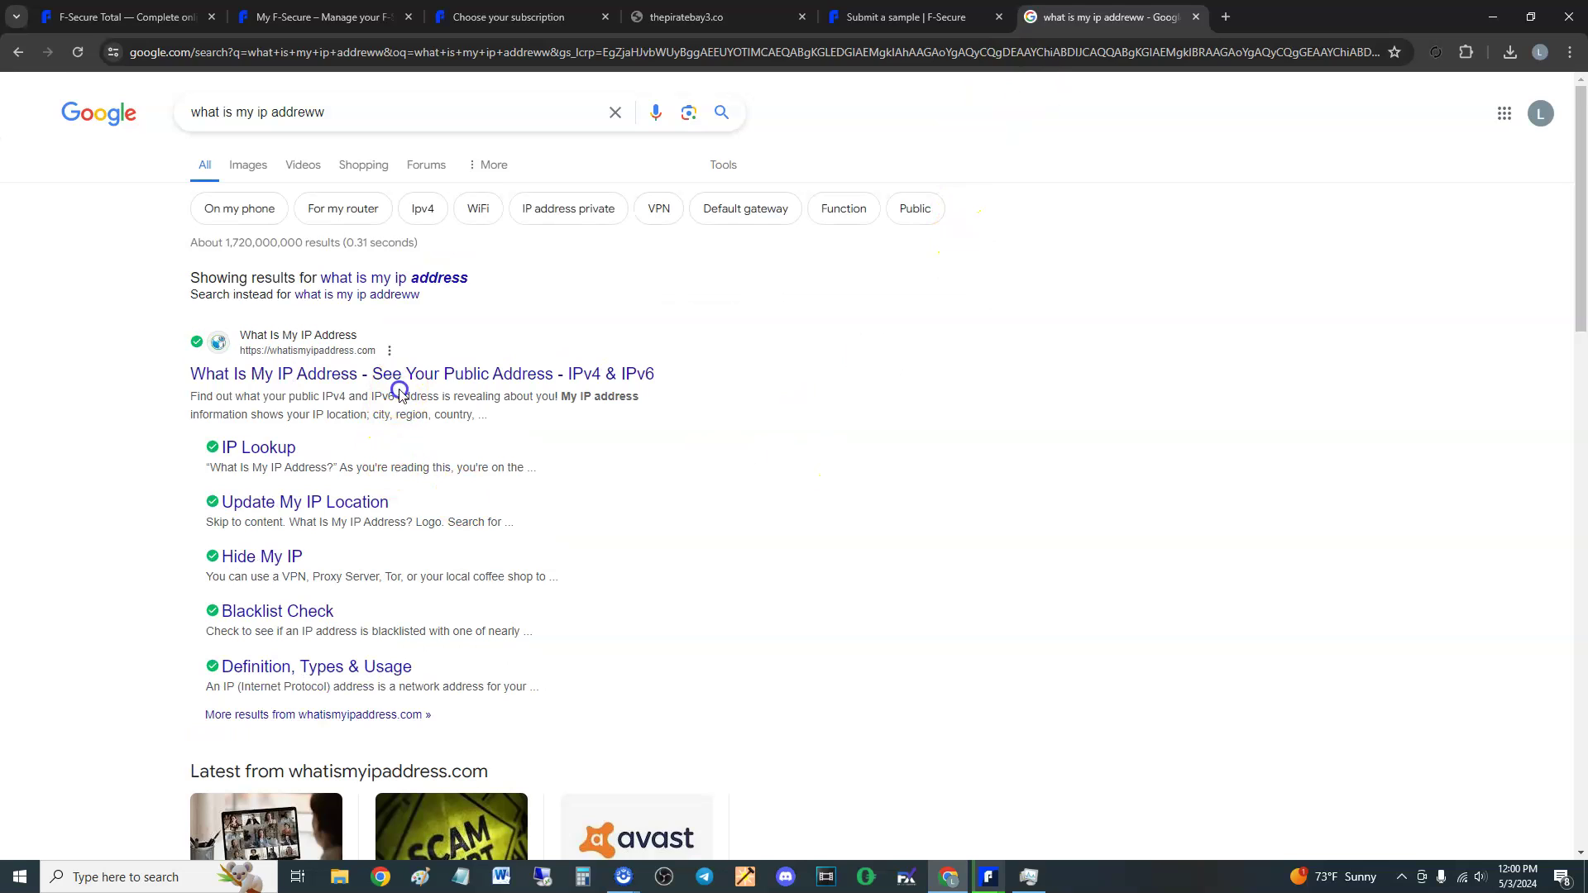
left_click(400, 377)
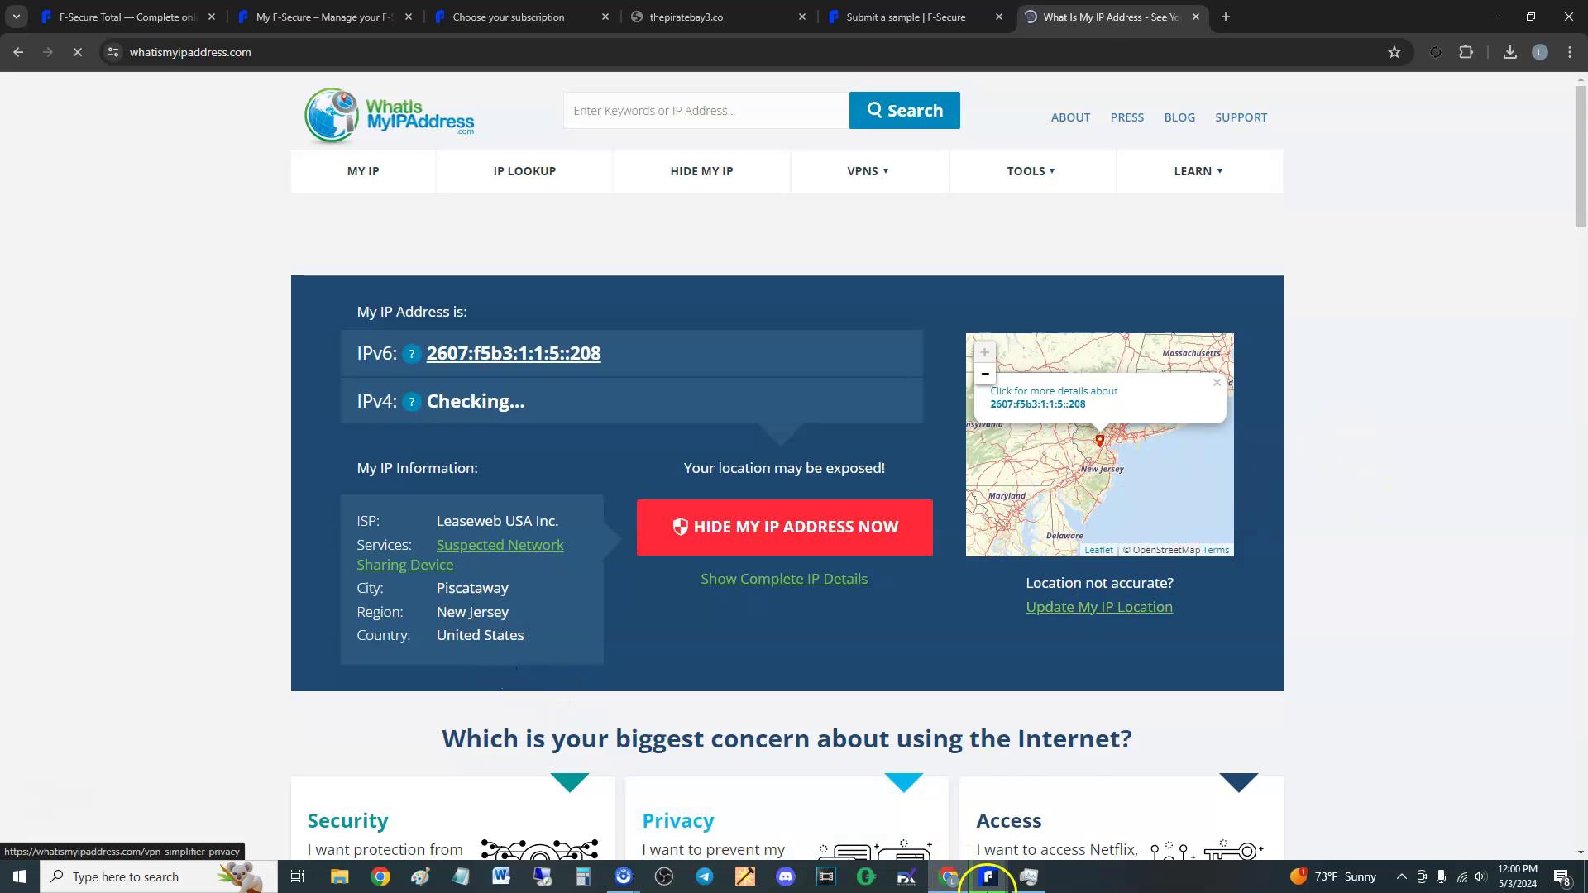
Bring F-Secure Total forward and minimise the running virus scan progress window
mouse_move(995, 881)
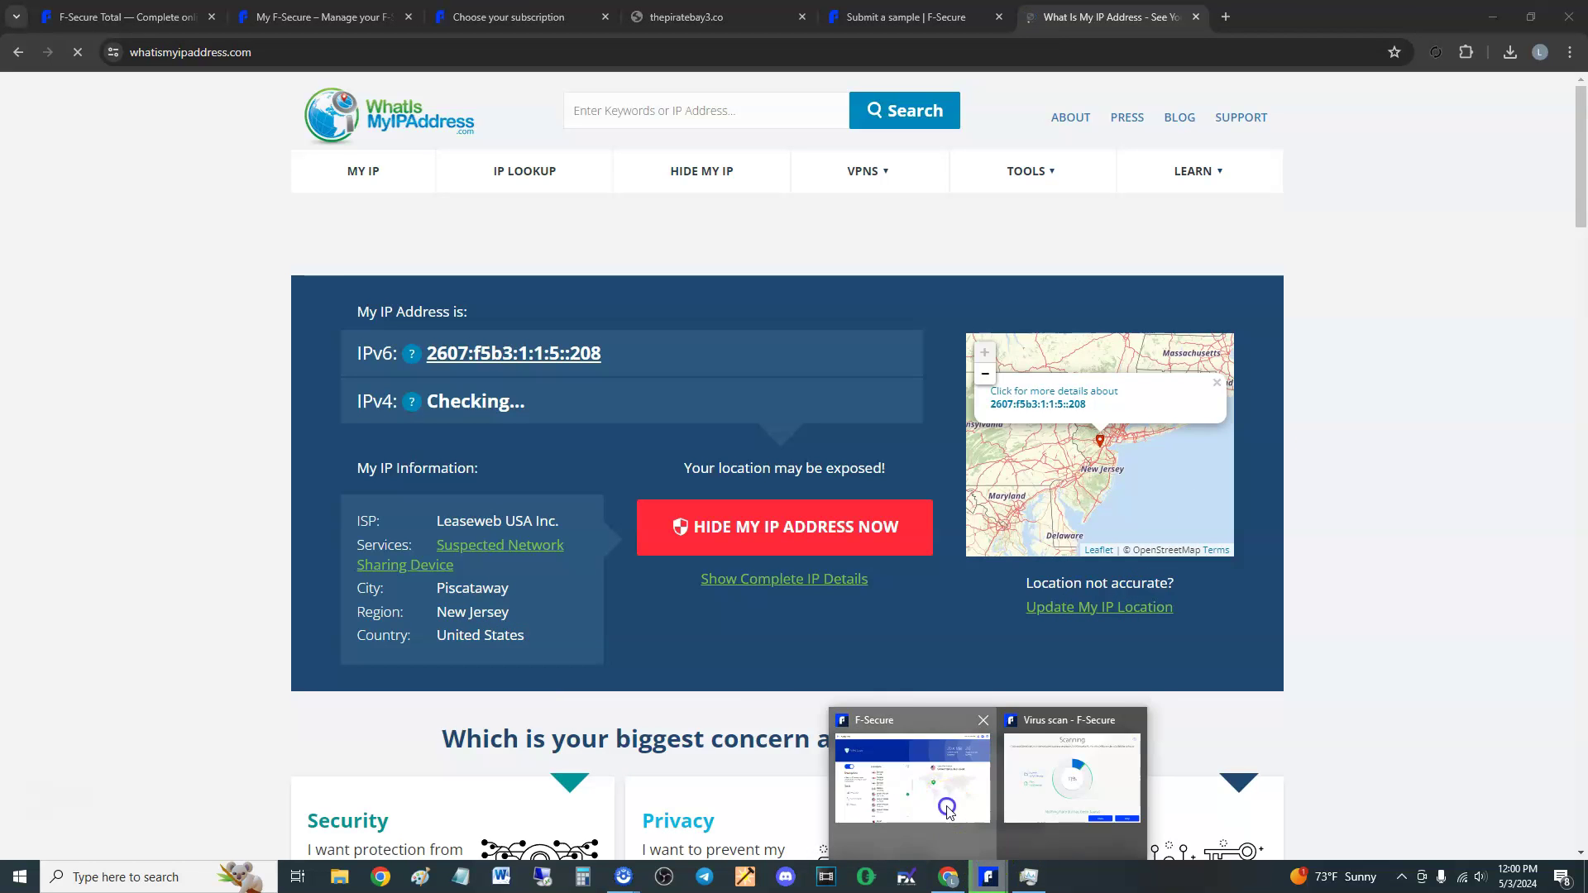
left_click(913, 778)
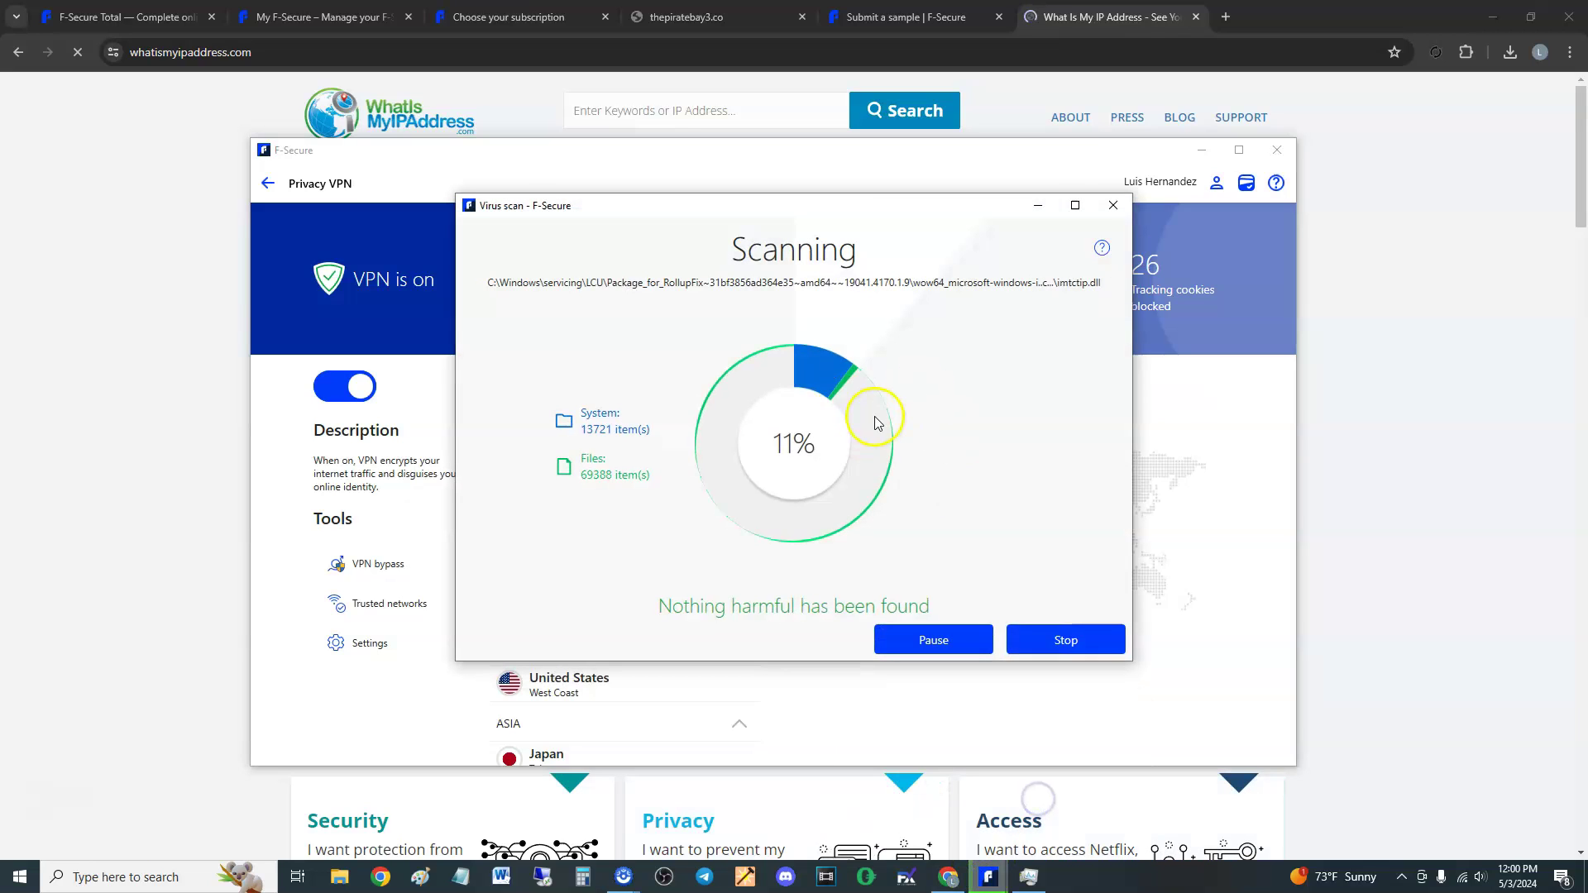
left_click(1039, 206)
Check Task Manager, return to F-Secure's main dashboard and open ID Monitoring
left_click(1028, 877)
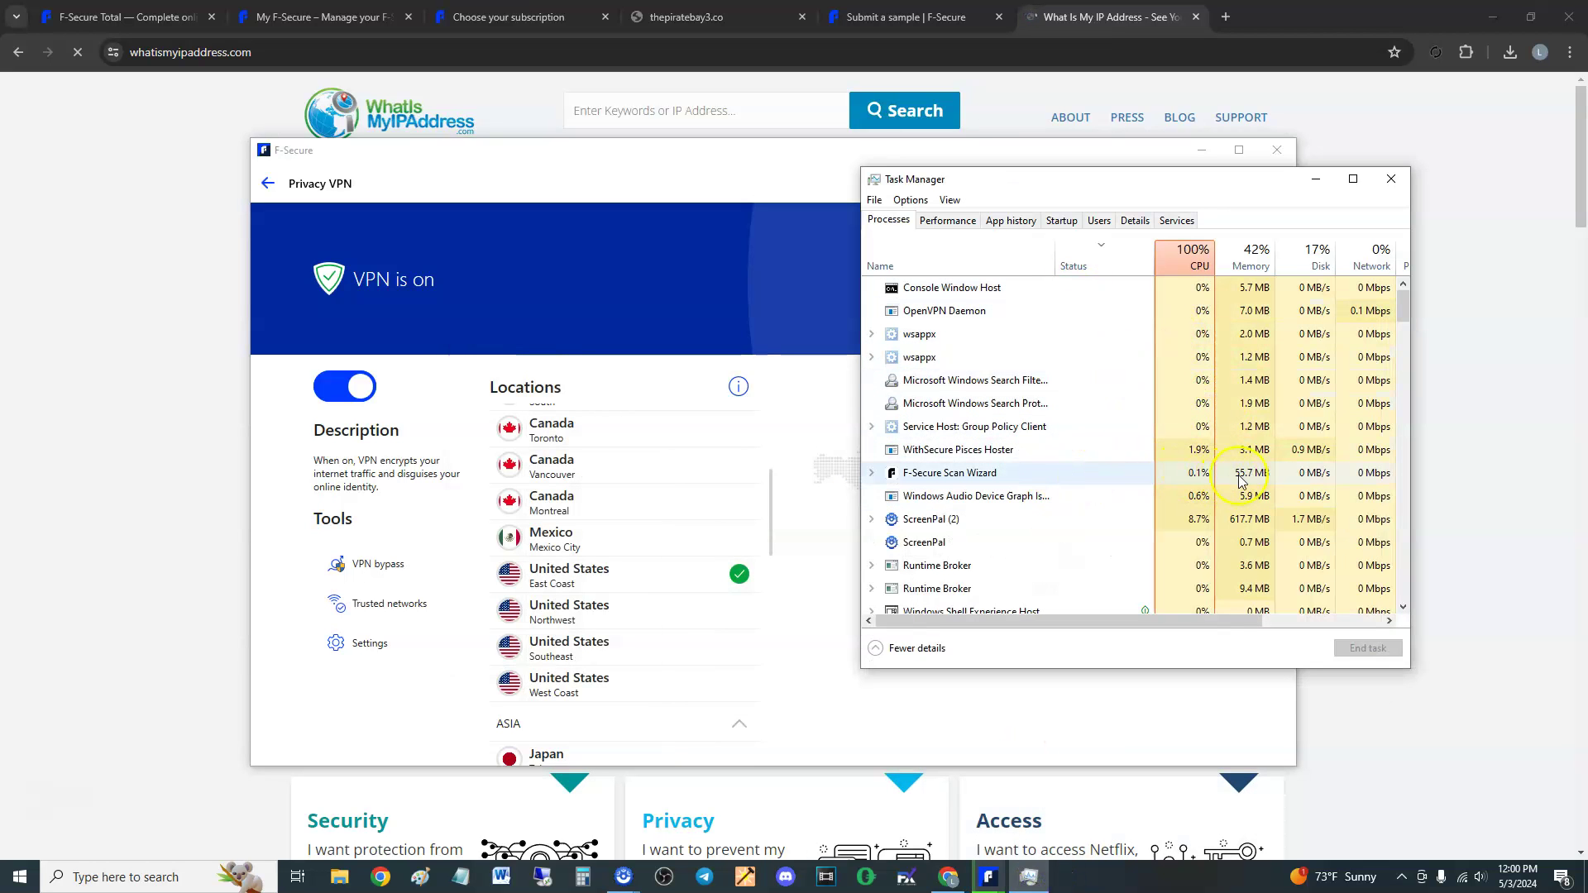
left_click(808, 387)
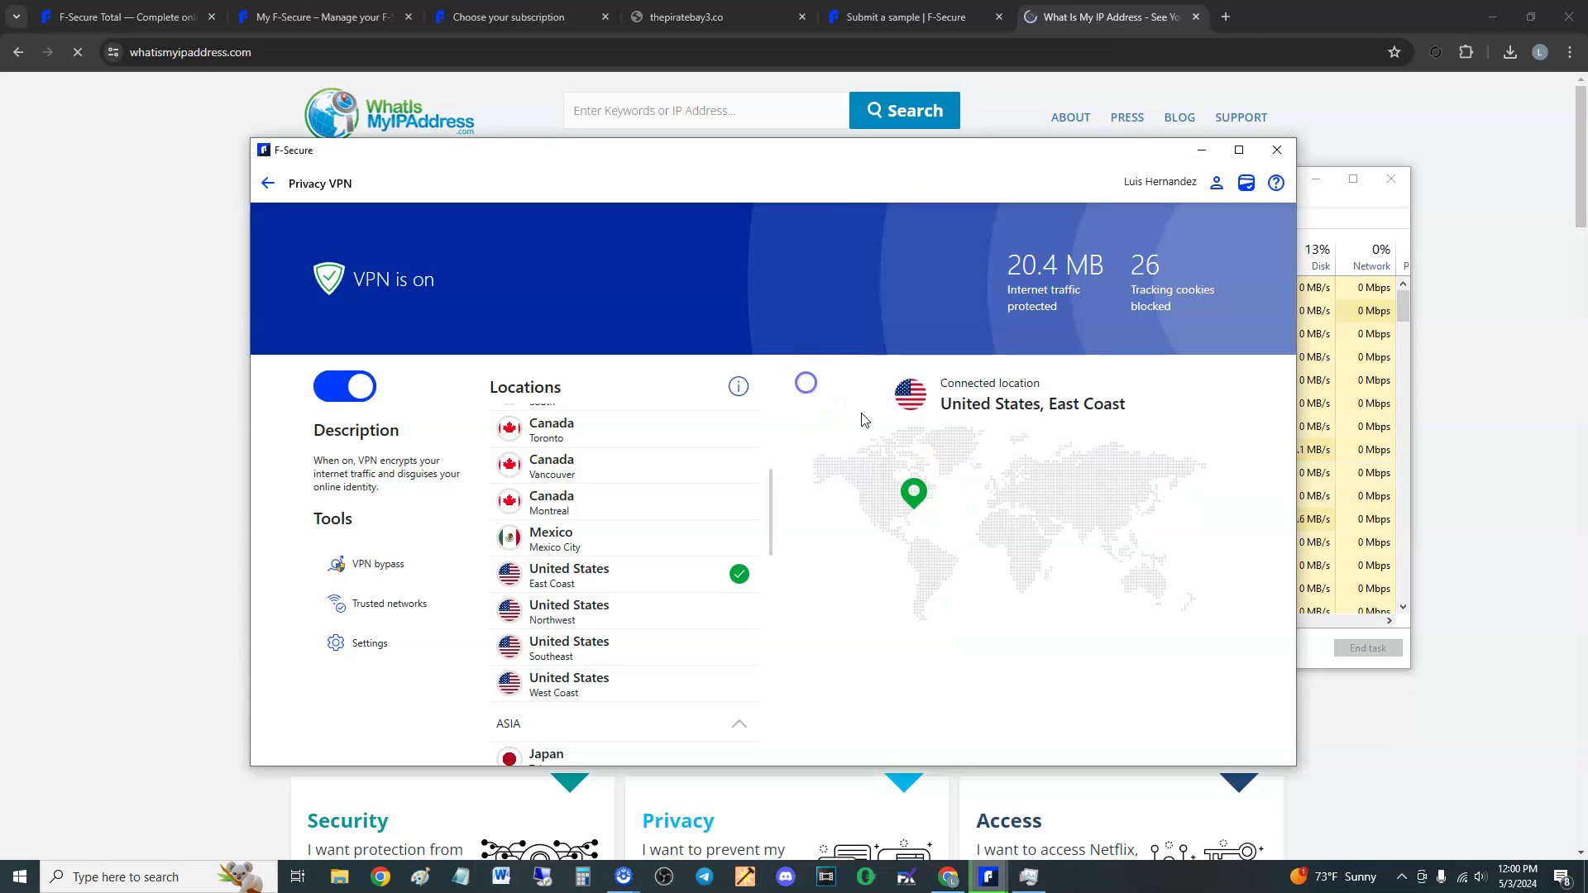
left_click(269, 189)
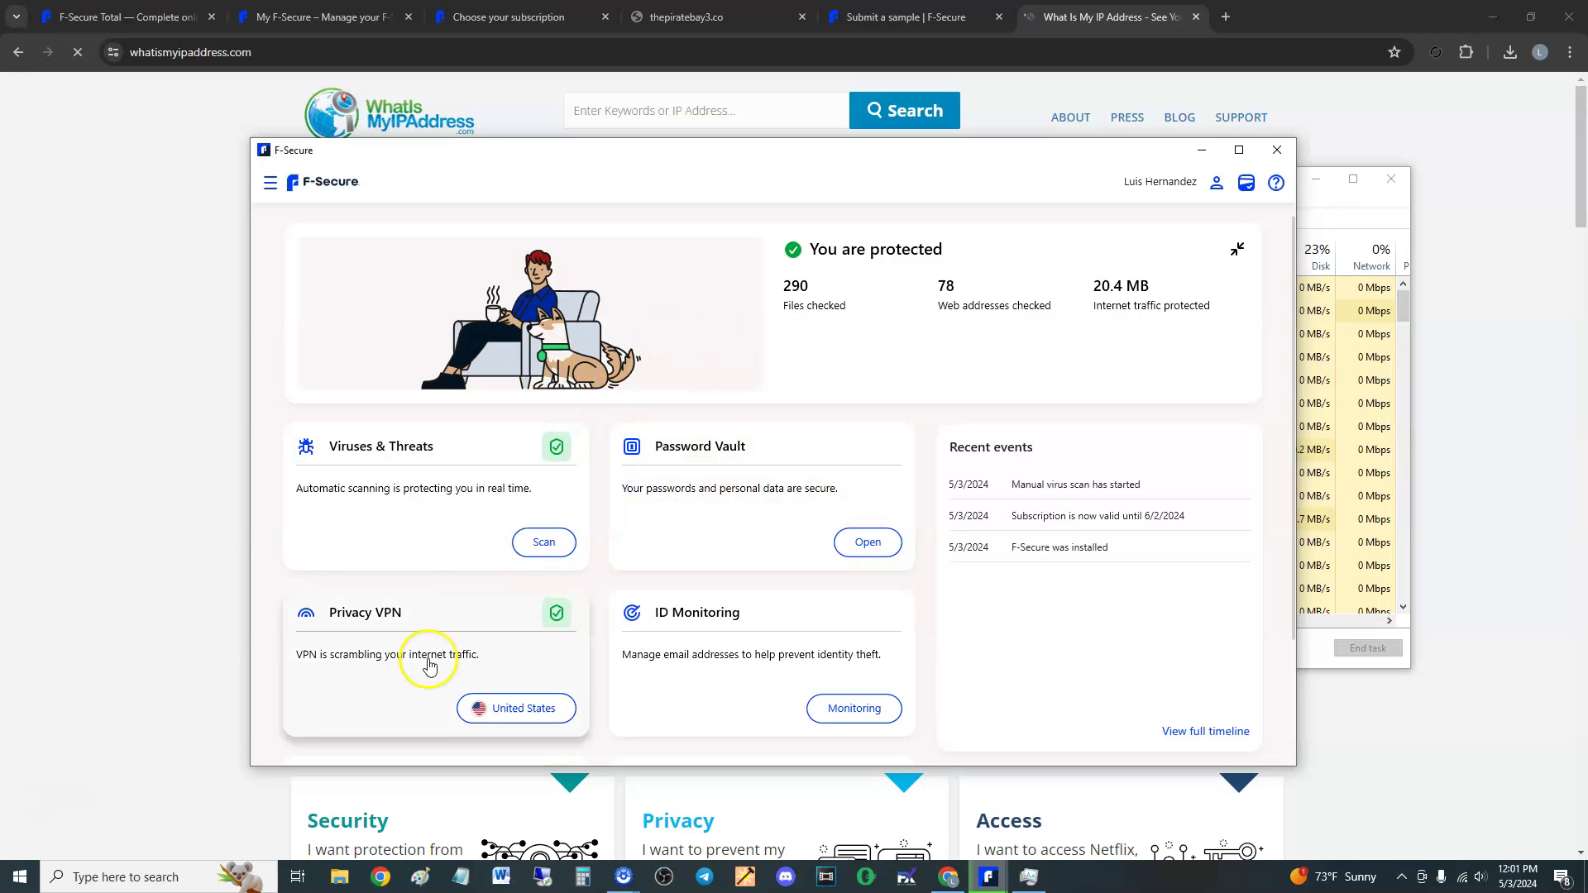
left_click(718, 658)
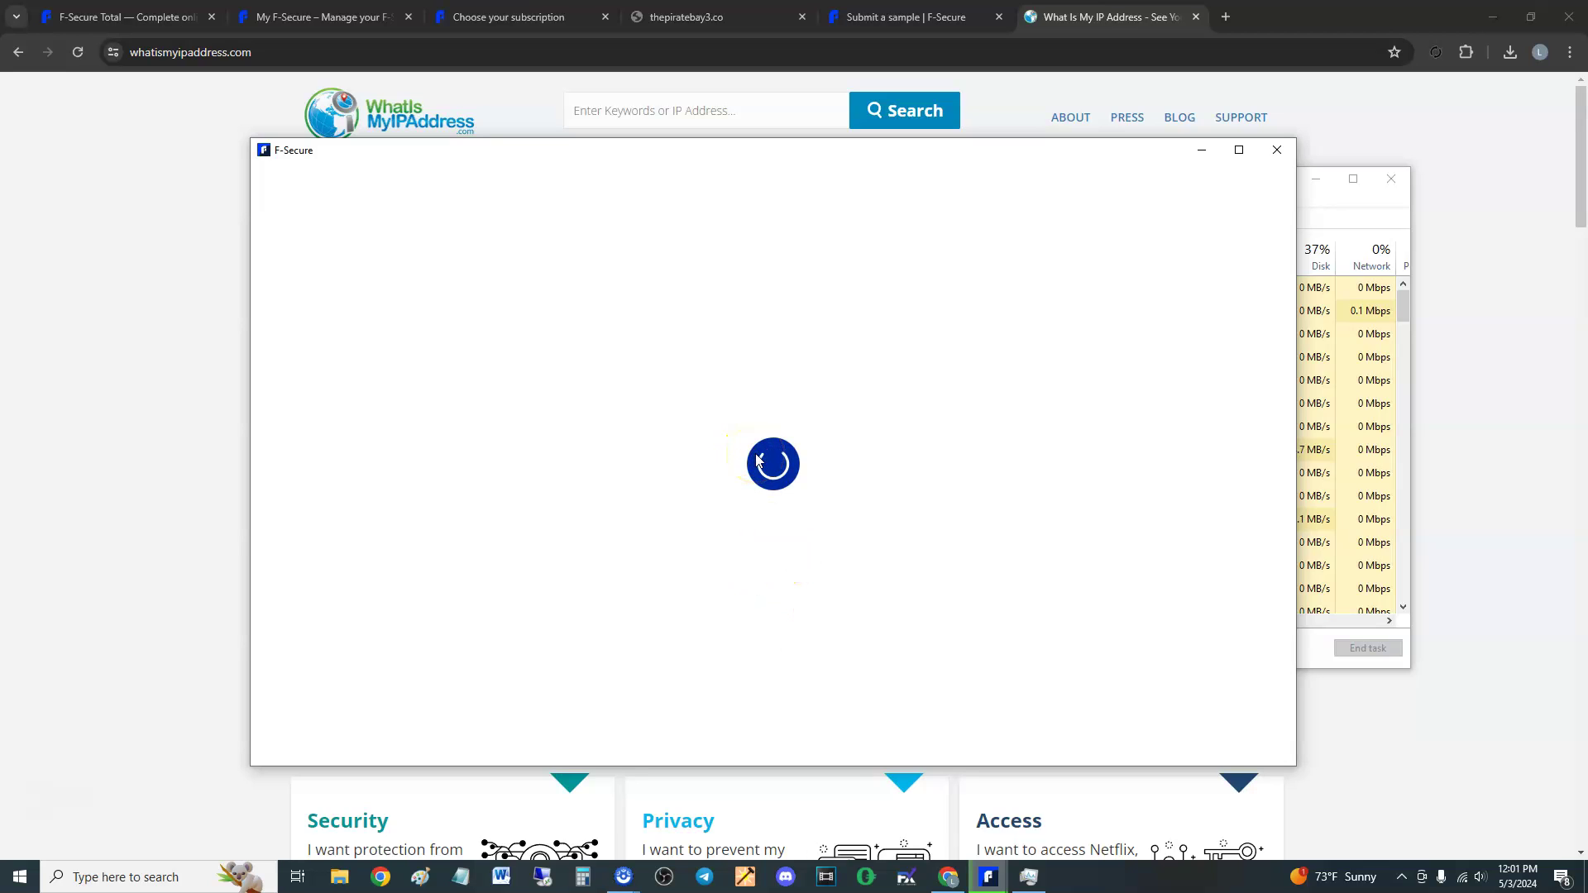
Bring the loading ID Monitoring window back to the front and move it slightly up-right
left_click(733, 449)
left_click(734, 451)
left_click(766, 404)
left_click(996, 881)
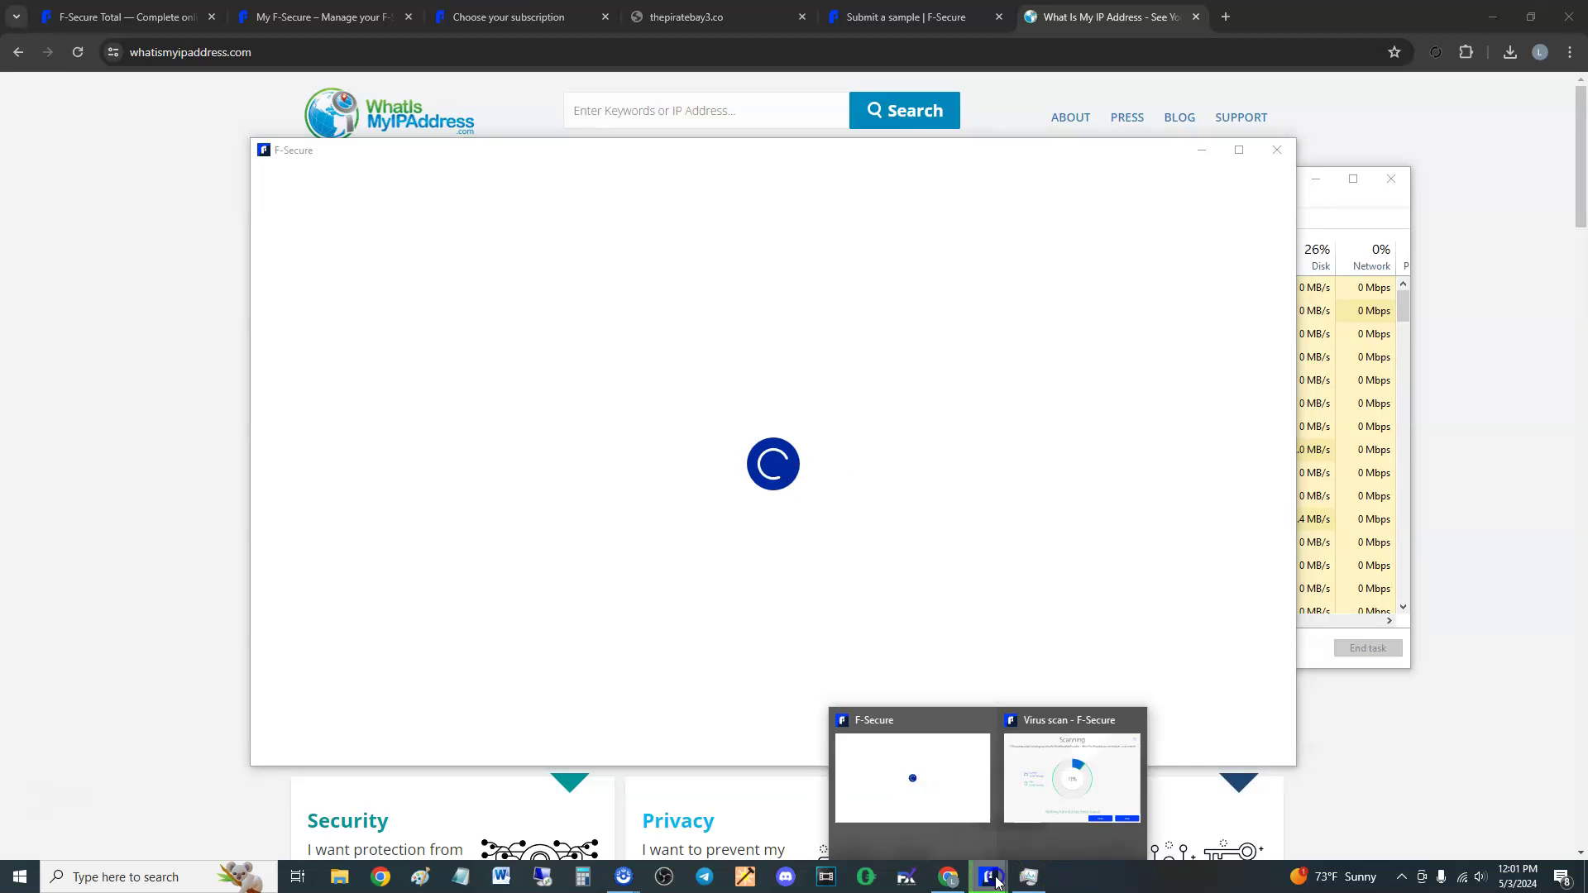
left_click(959, 784)
left_click(328, 168)
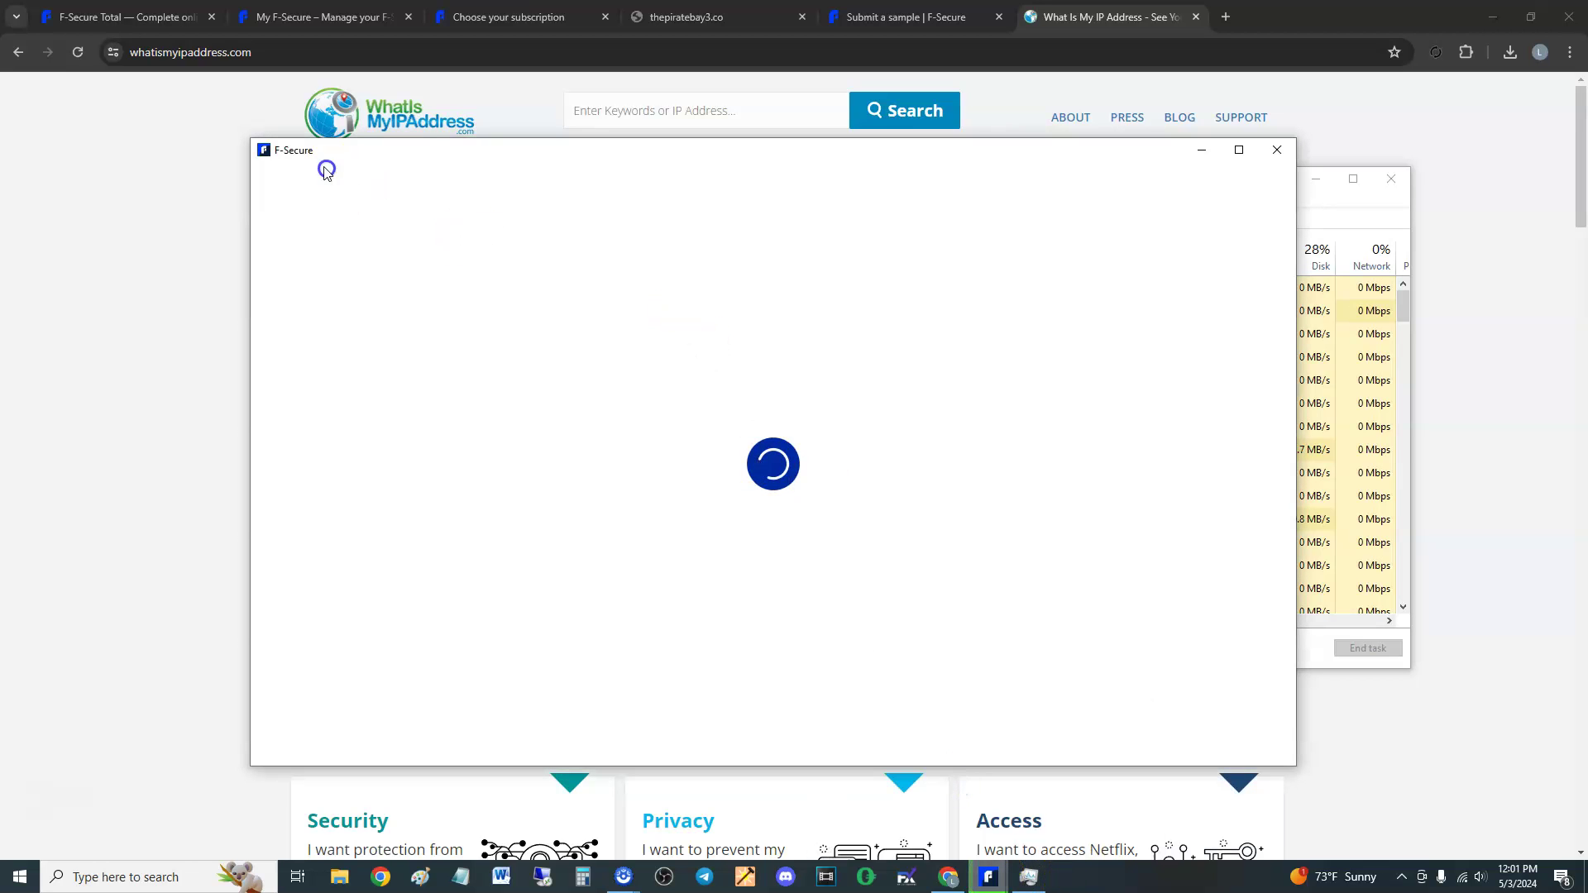
left_click_drag(399, 160, 427, 144)
left_click(886, 415)
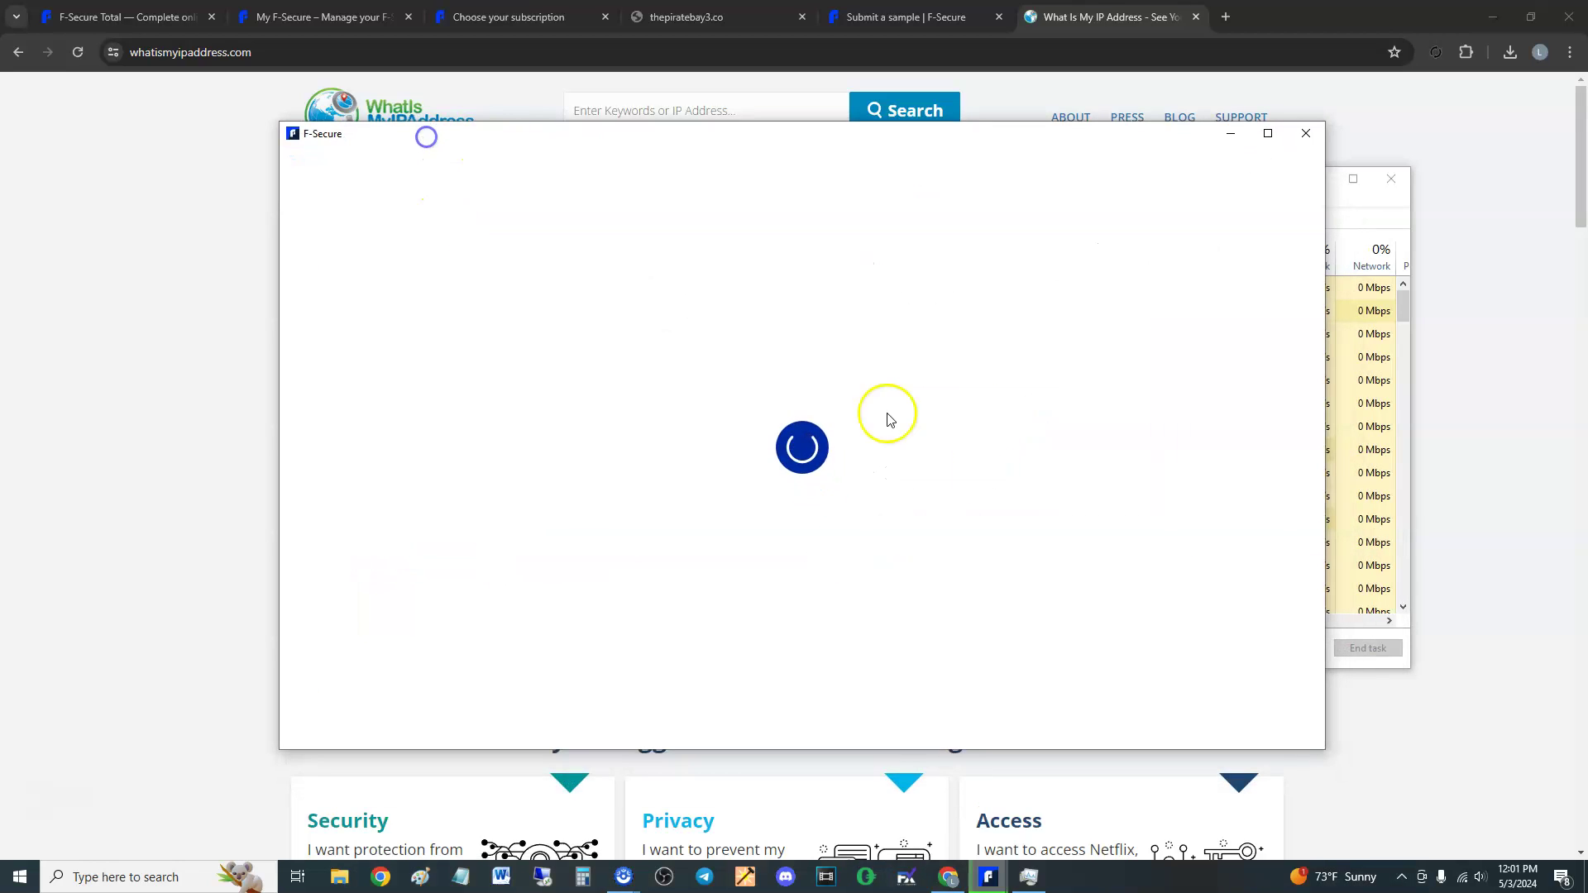
left_click(763, 436)
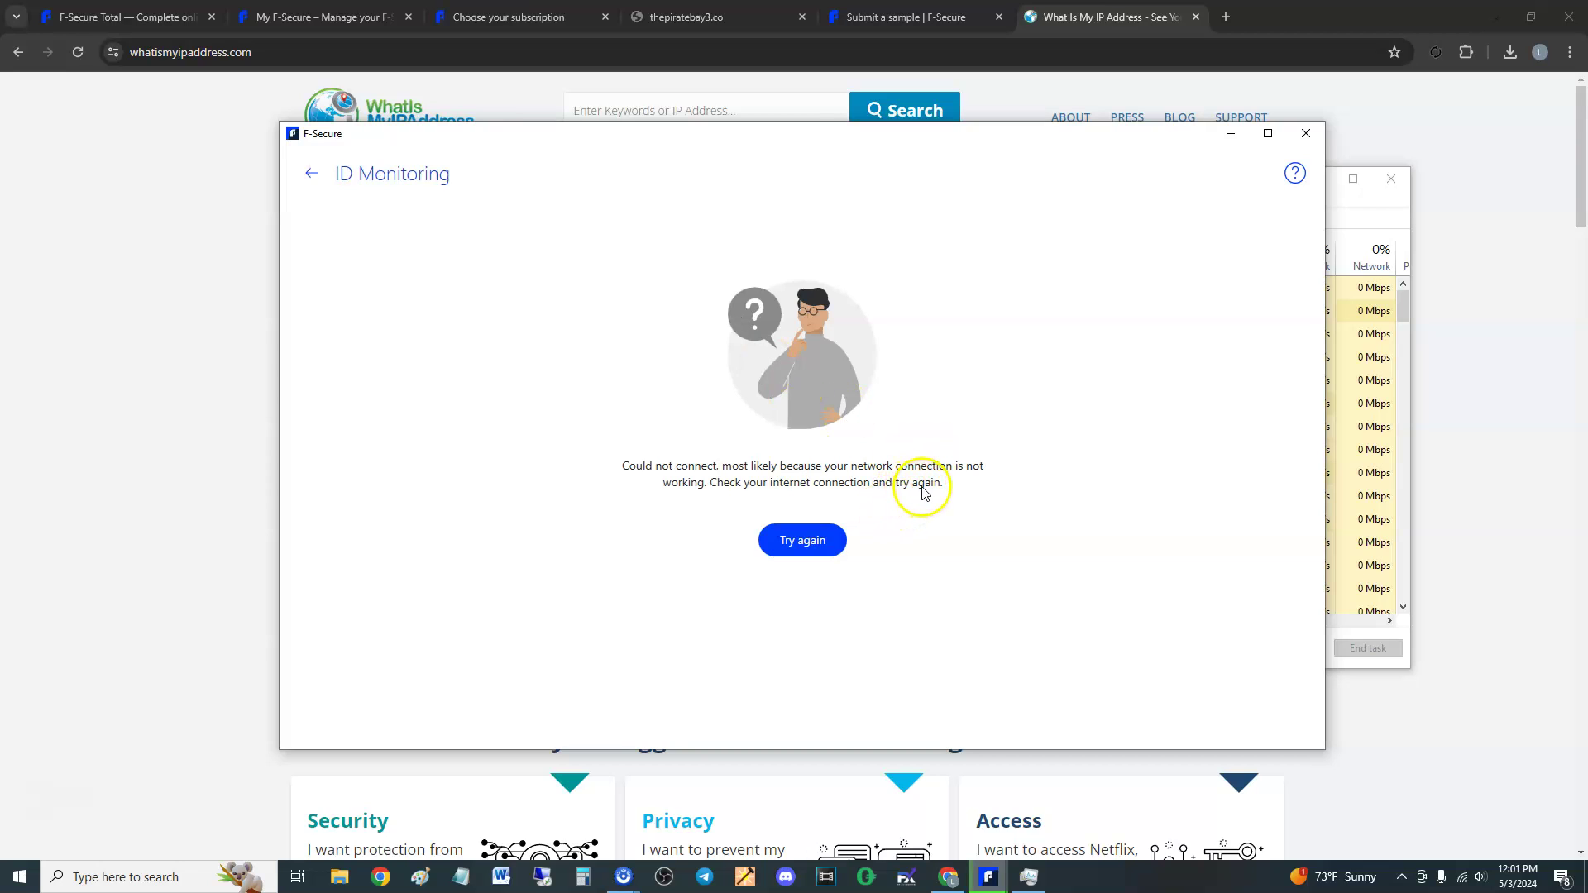
Retry ID Monitoring, scroll its monitored-email page, return home and open the navigation menu
left_click(836, 545)
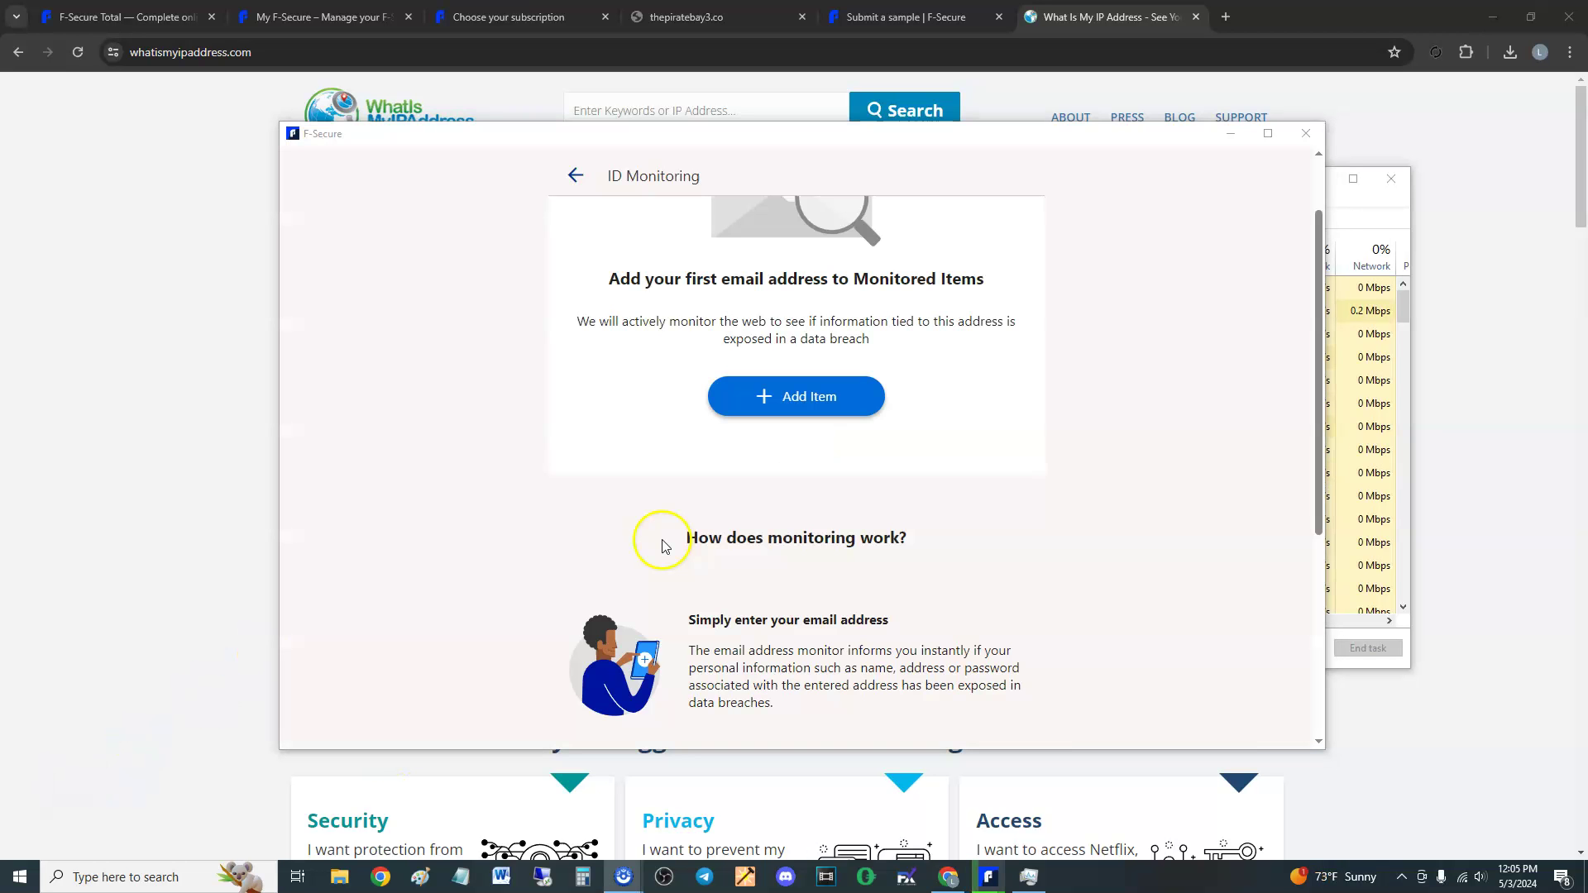
scroll(915, 592, "up", 2)
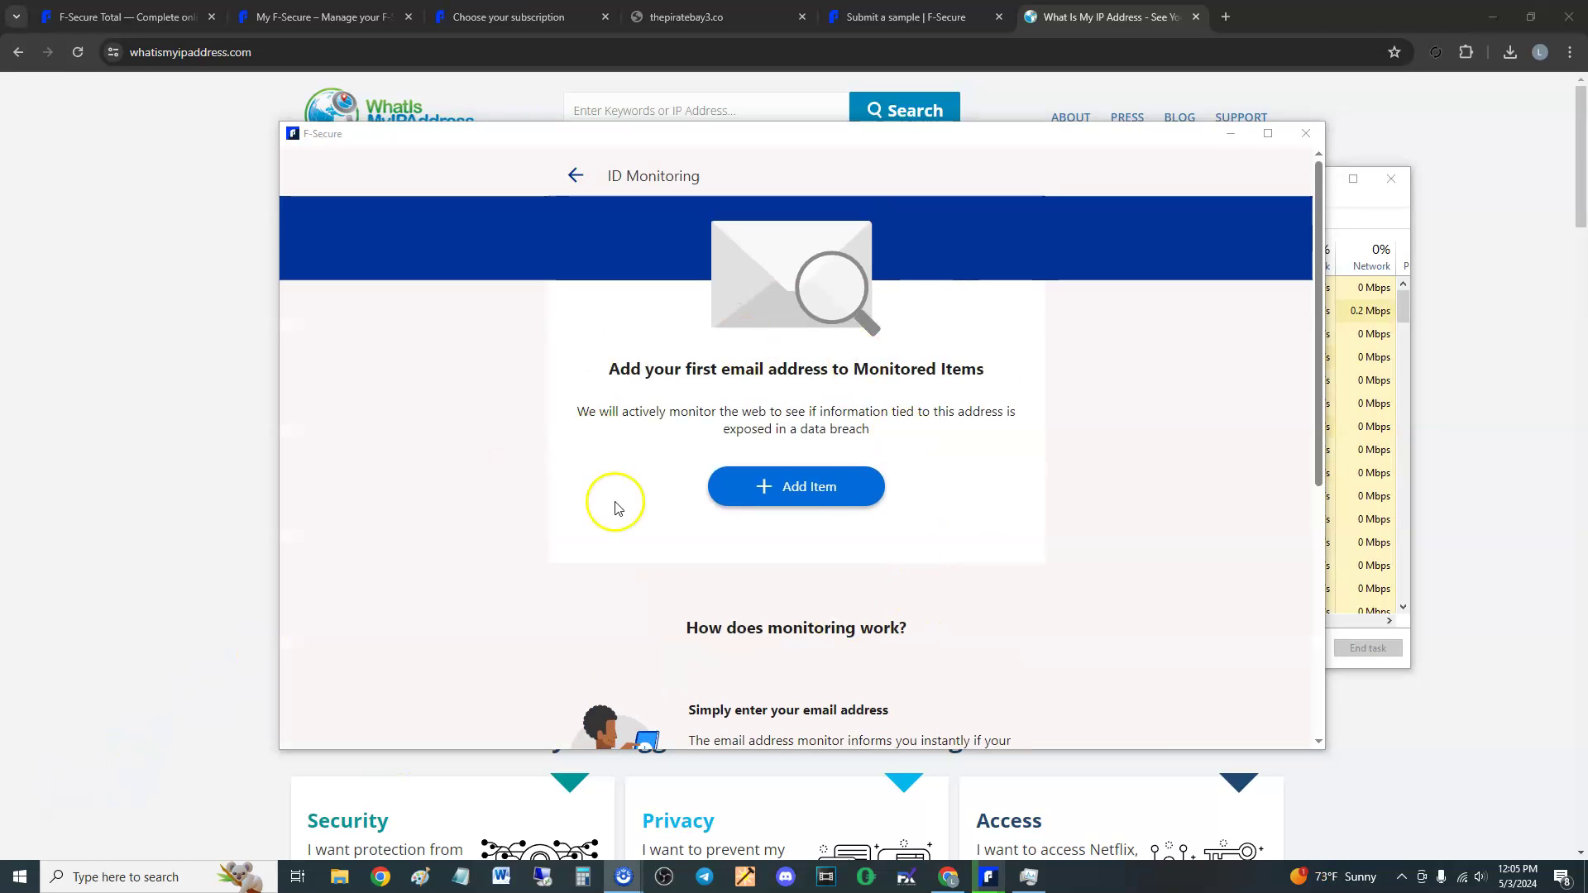
scroll(904, 592, "down", 2)
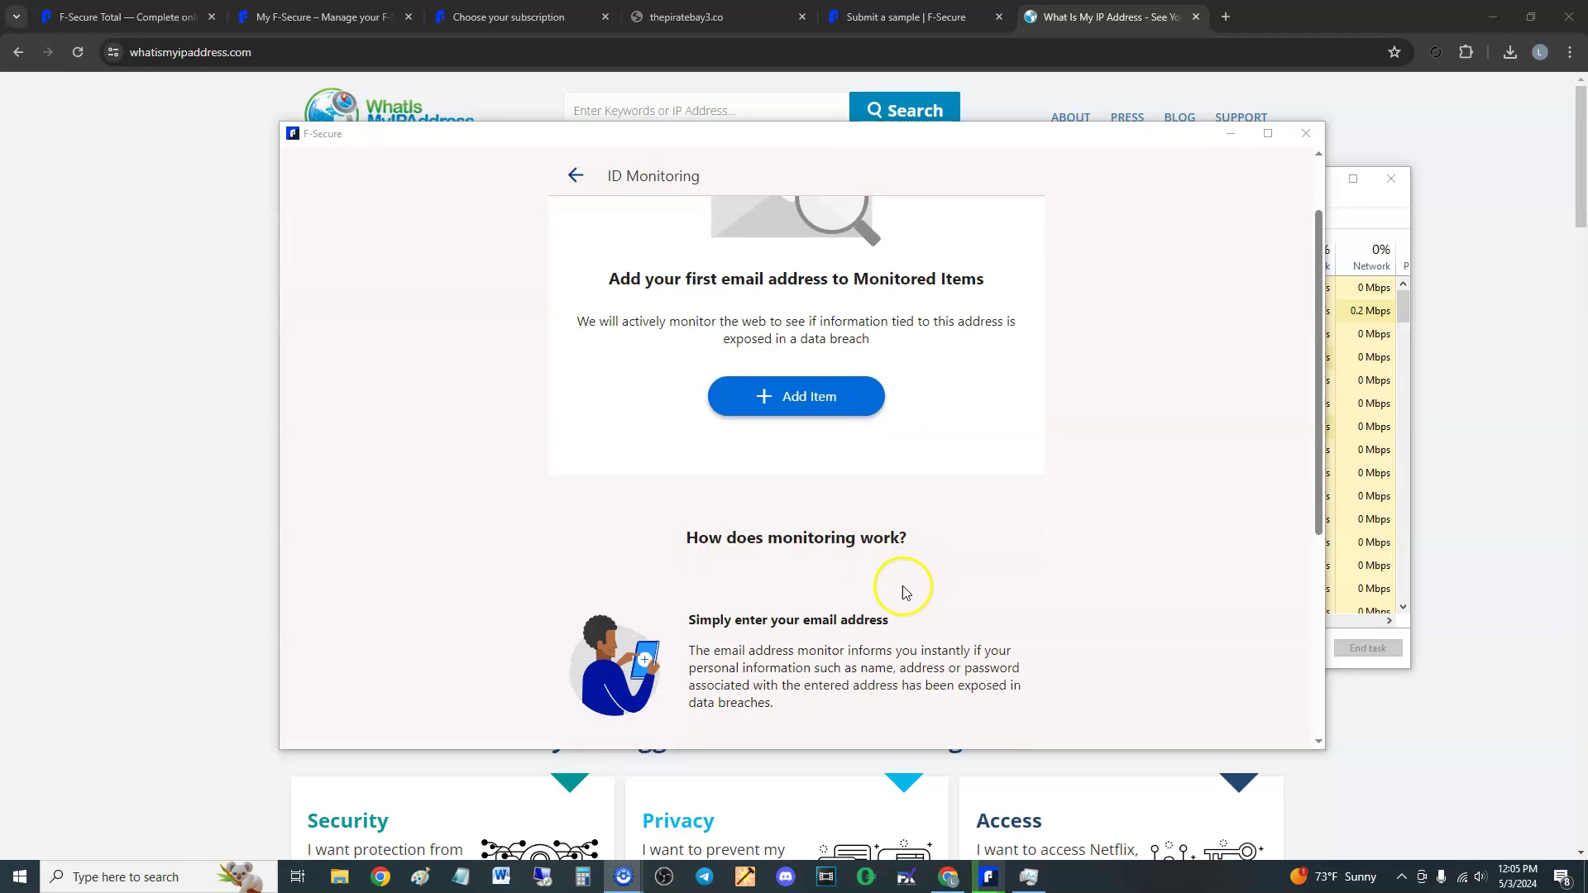
scroll(794, 488, "up", 2)
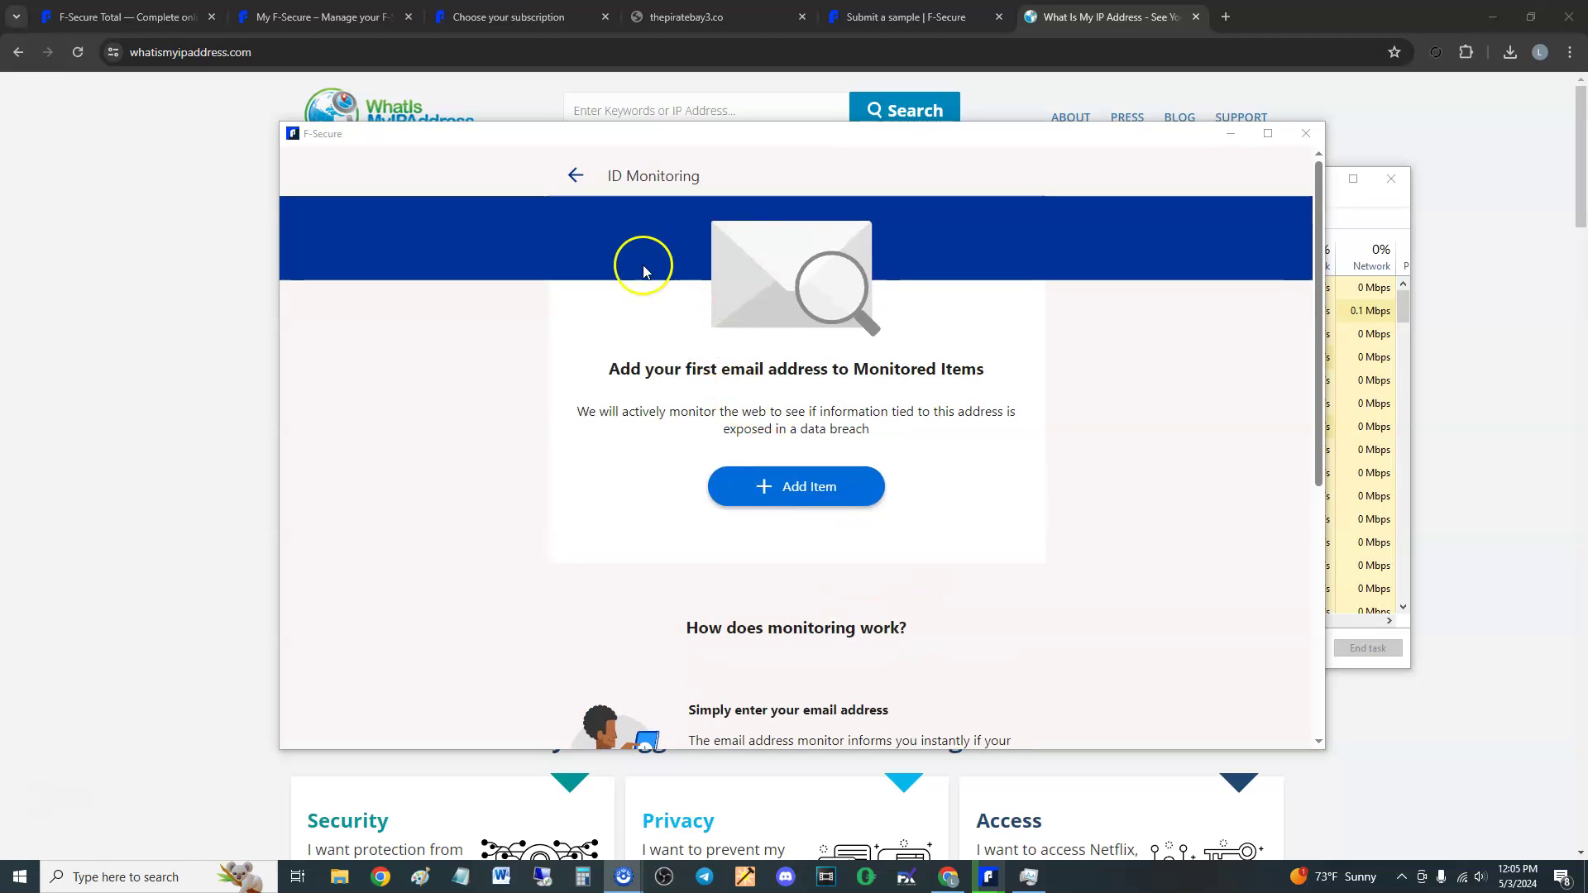
left_click(579, 179)
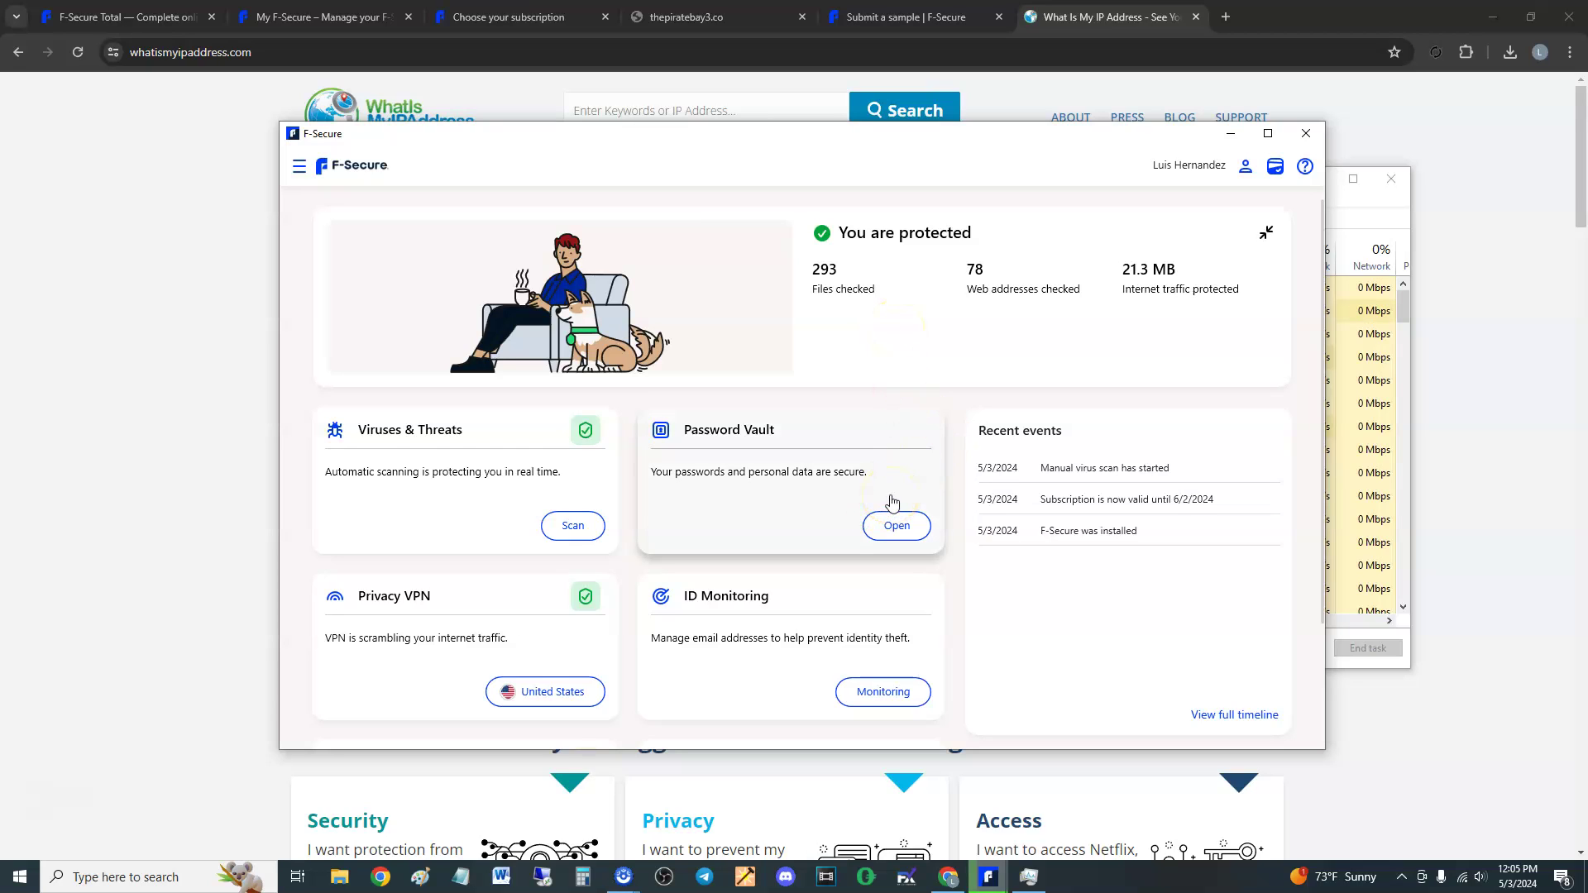
left_click(299, 168)
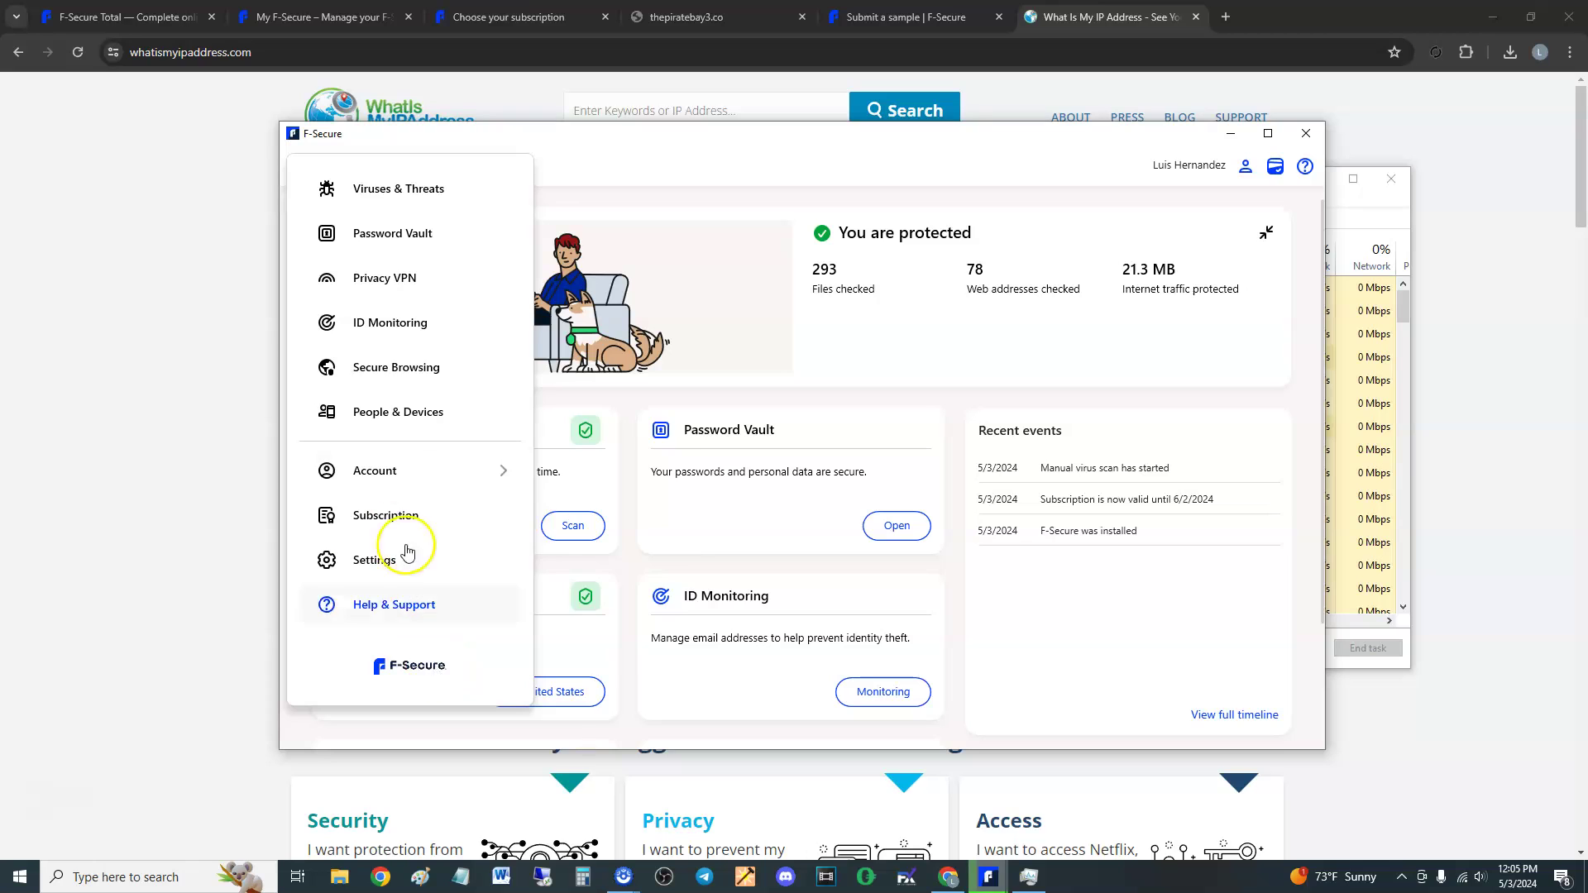
Close the app menu and view Chrome's F-Secure Browsing Protection extension panel
left_click(1075, 156)
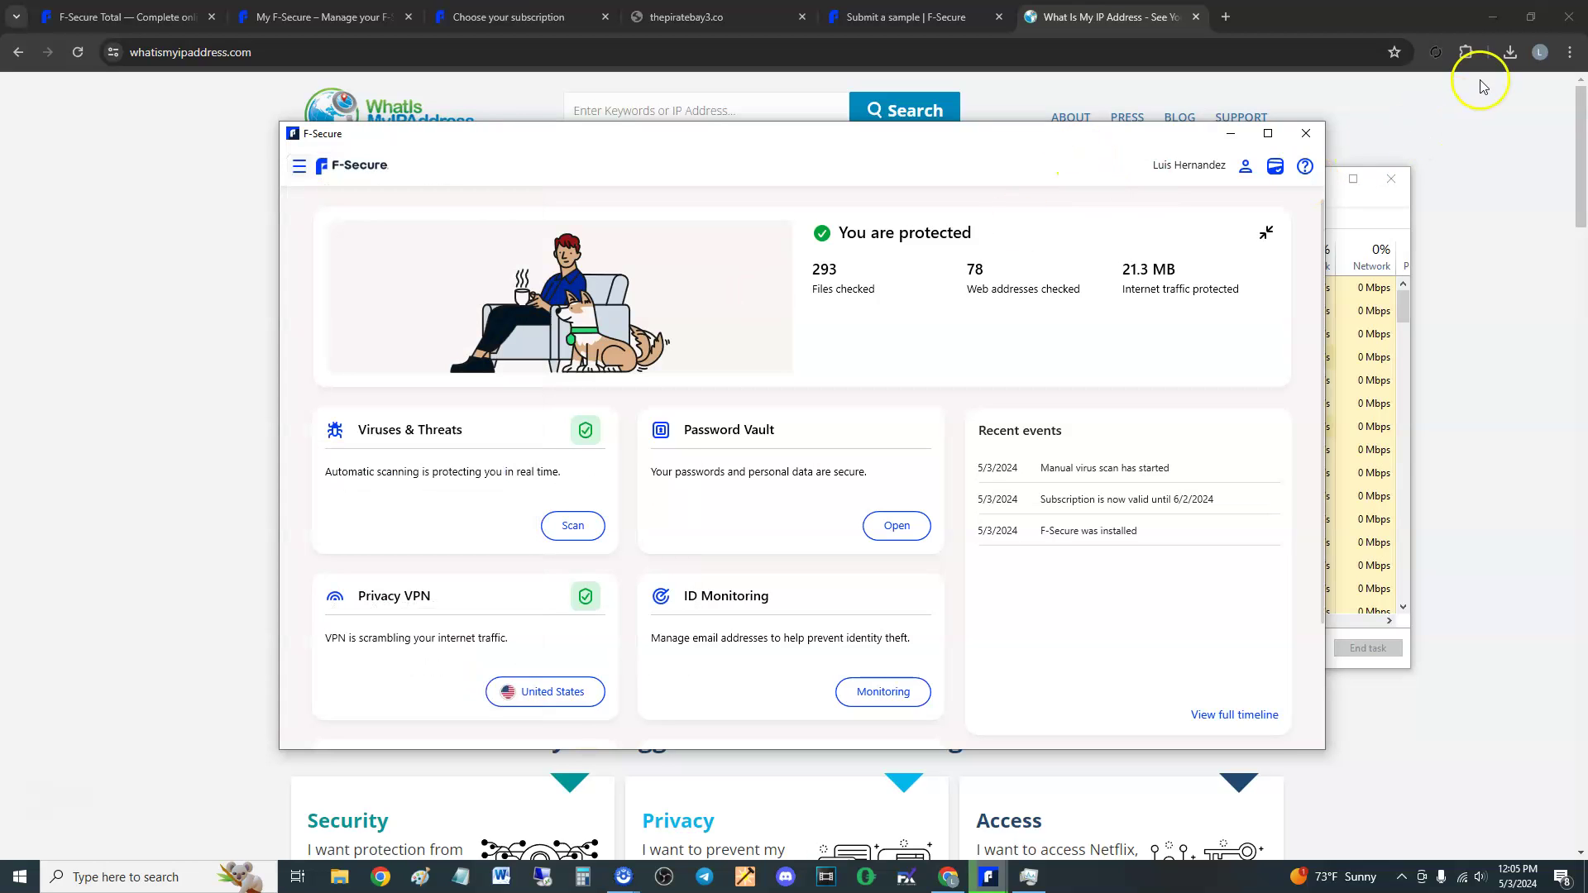
left_click(1466, 53)
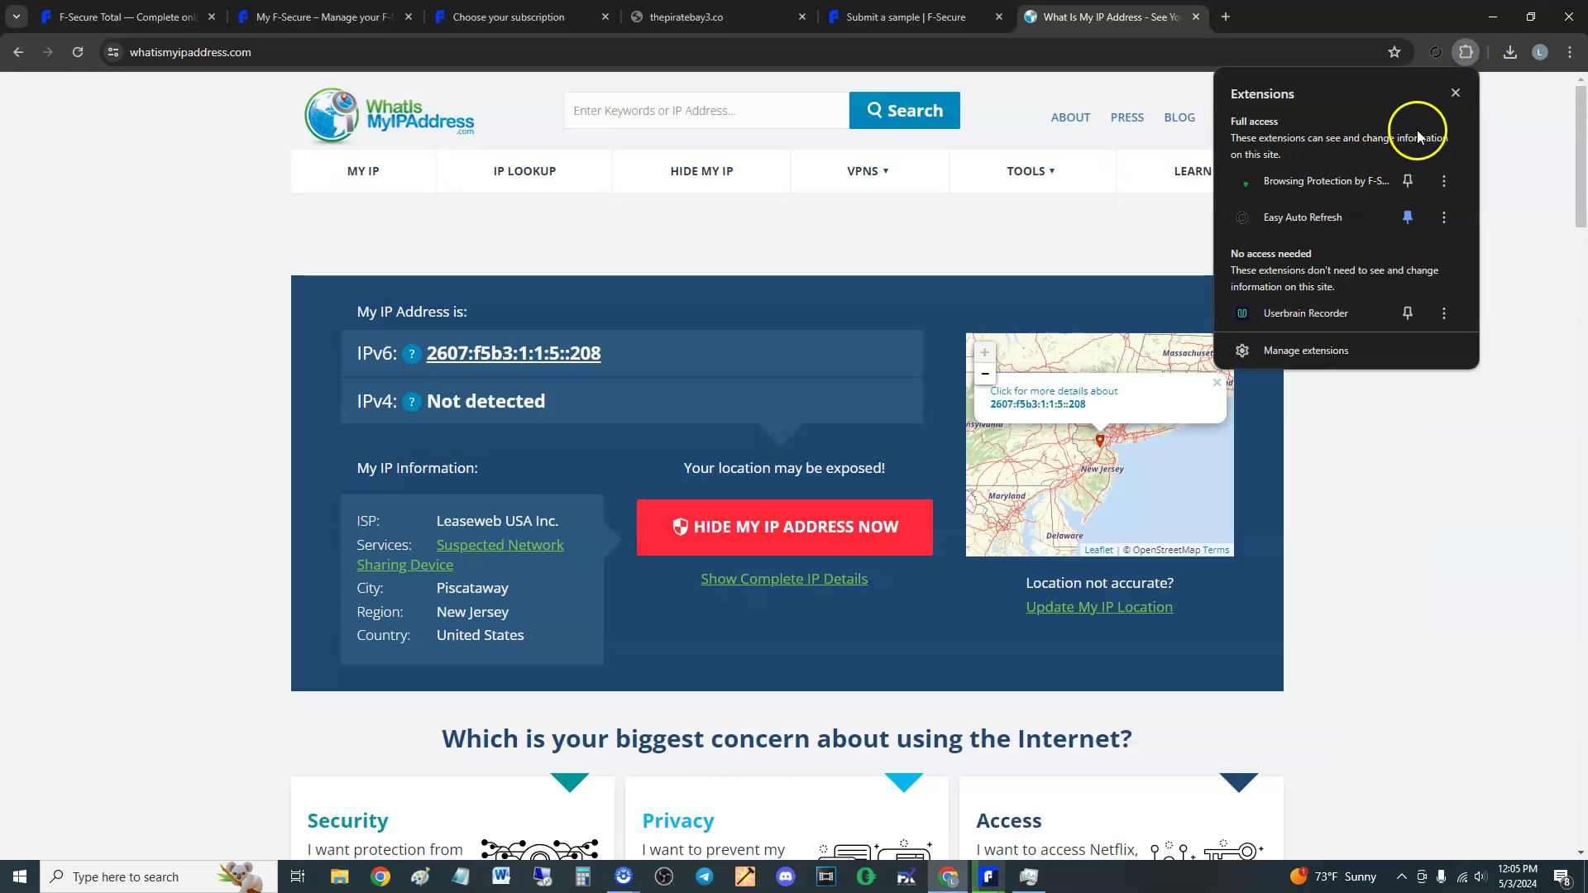
left_click(1315, 184)
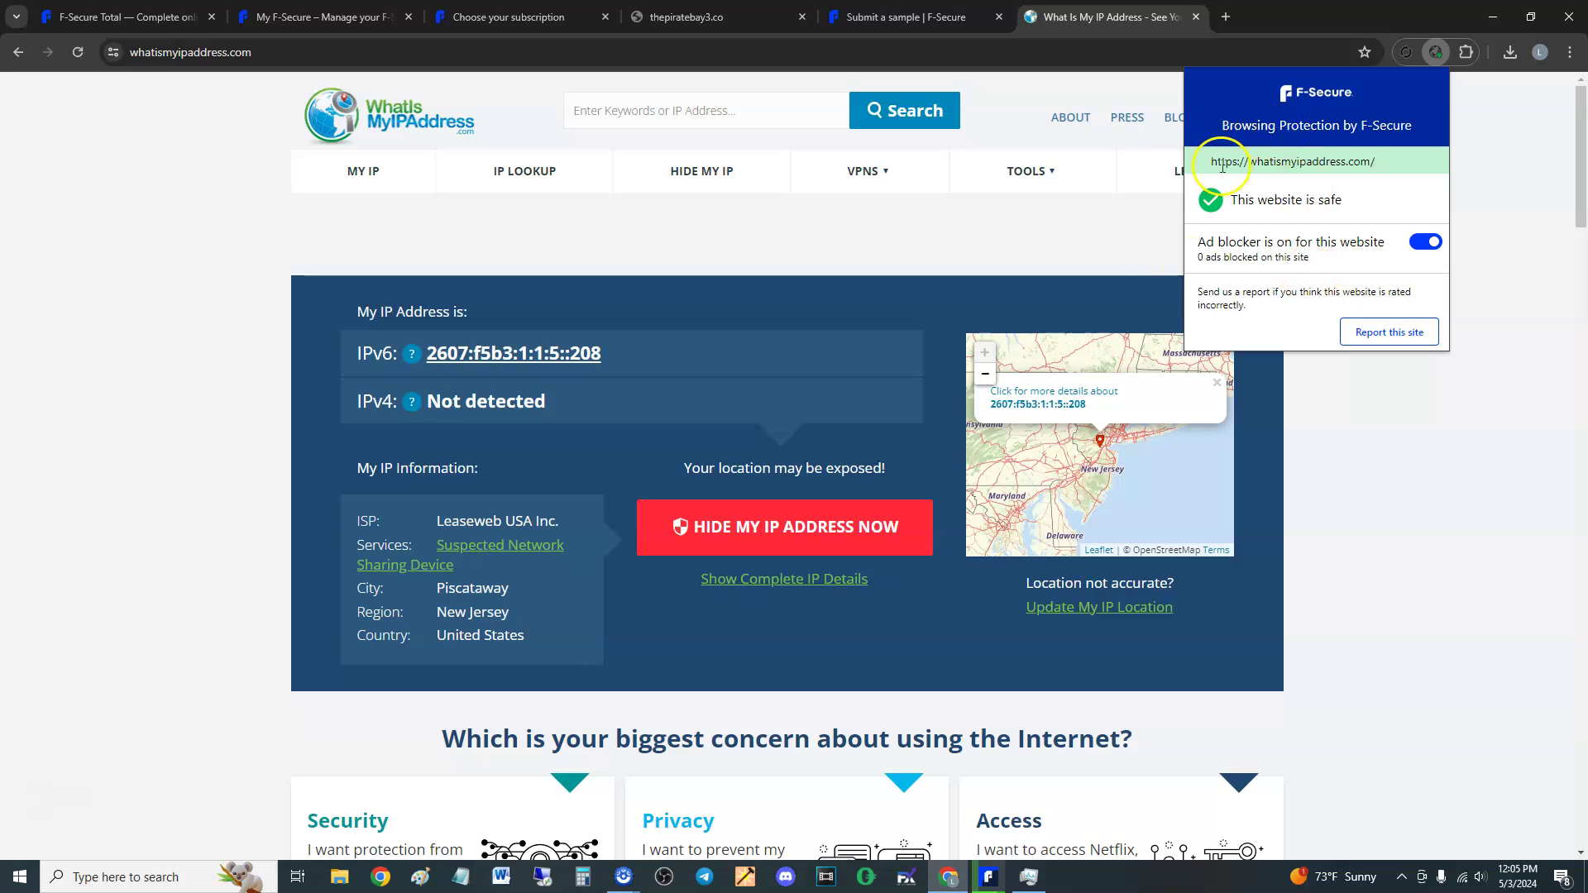
Reload thepiratebay3.co in its tab, which fails with ERR_TIMED_OUT
left_click(736, 18)
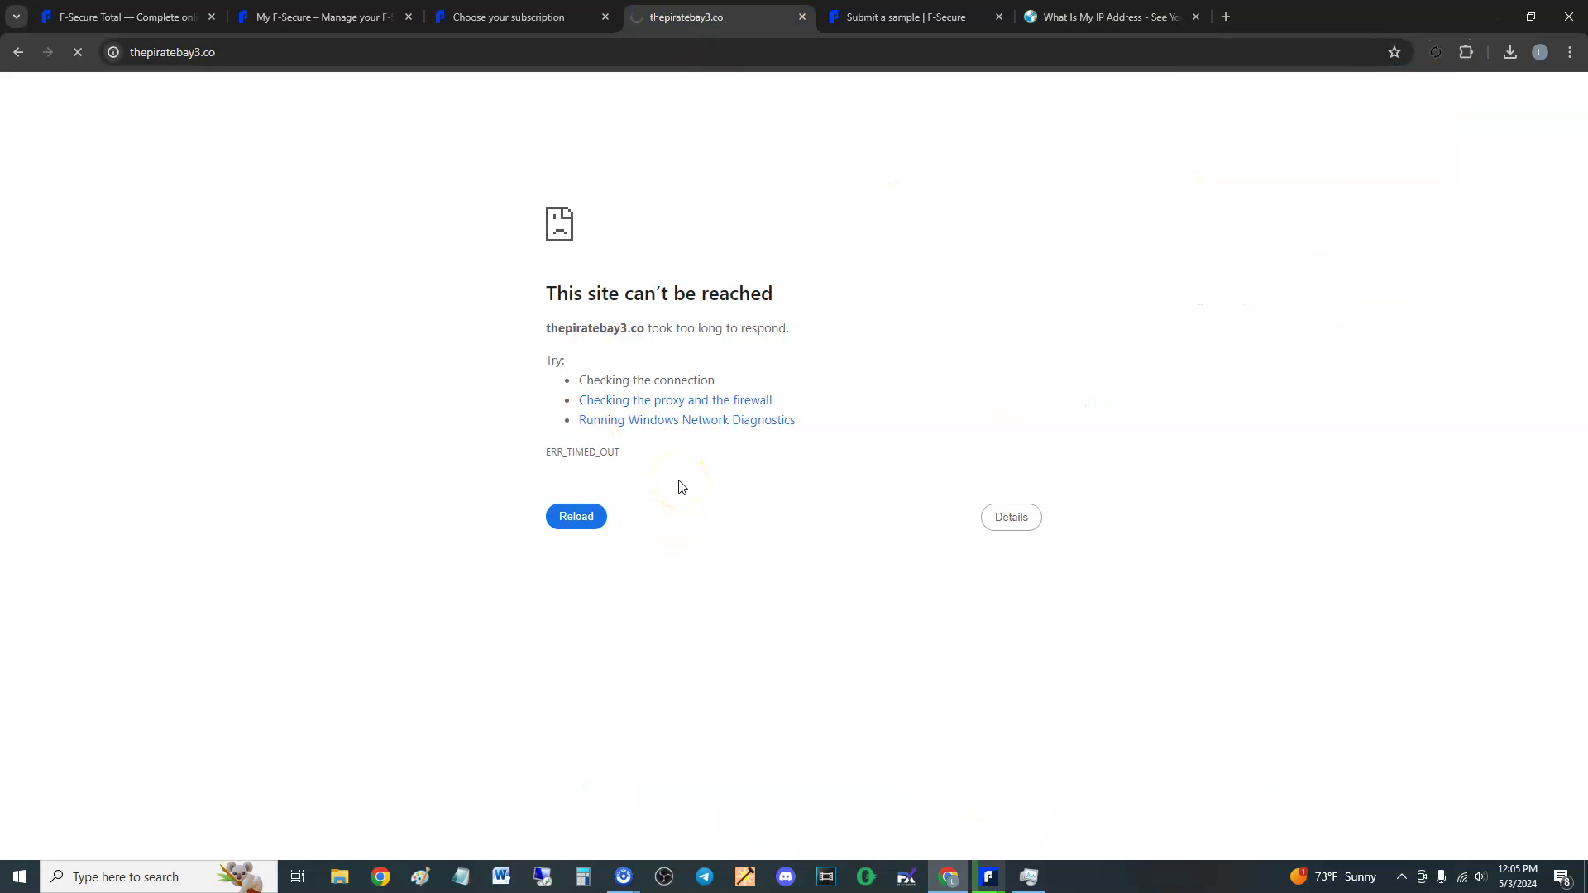
left_click(361, 54)
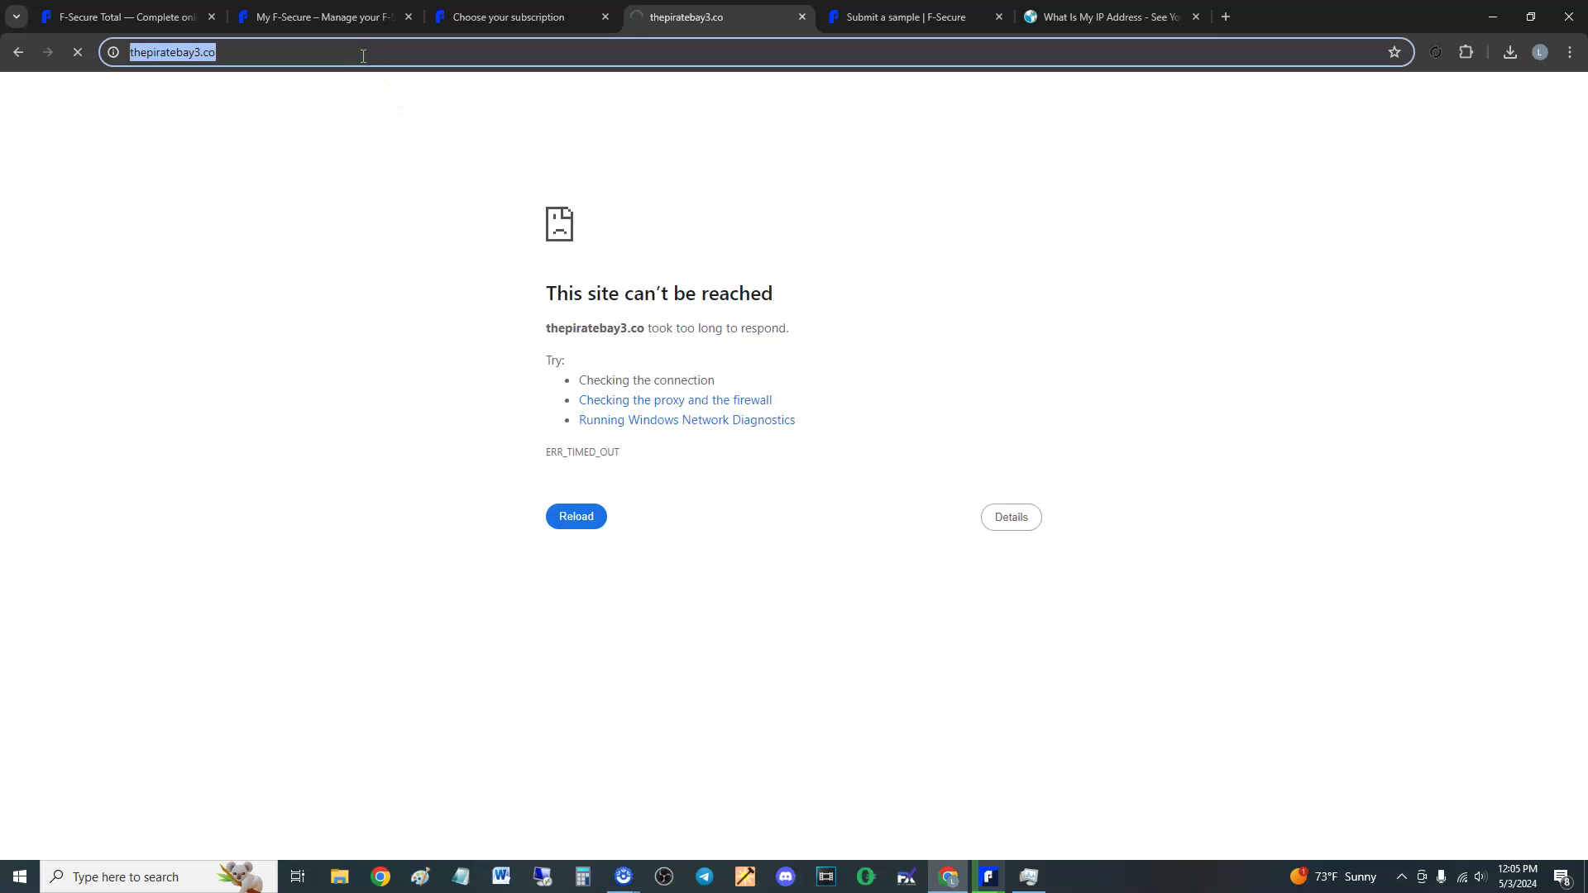
left_click(395, 89)
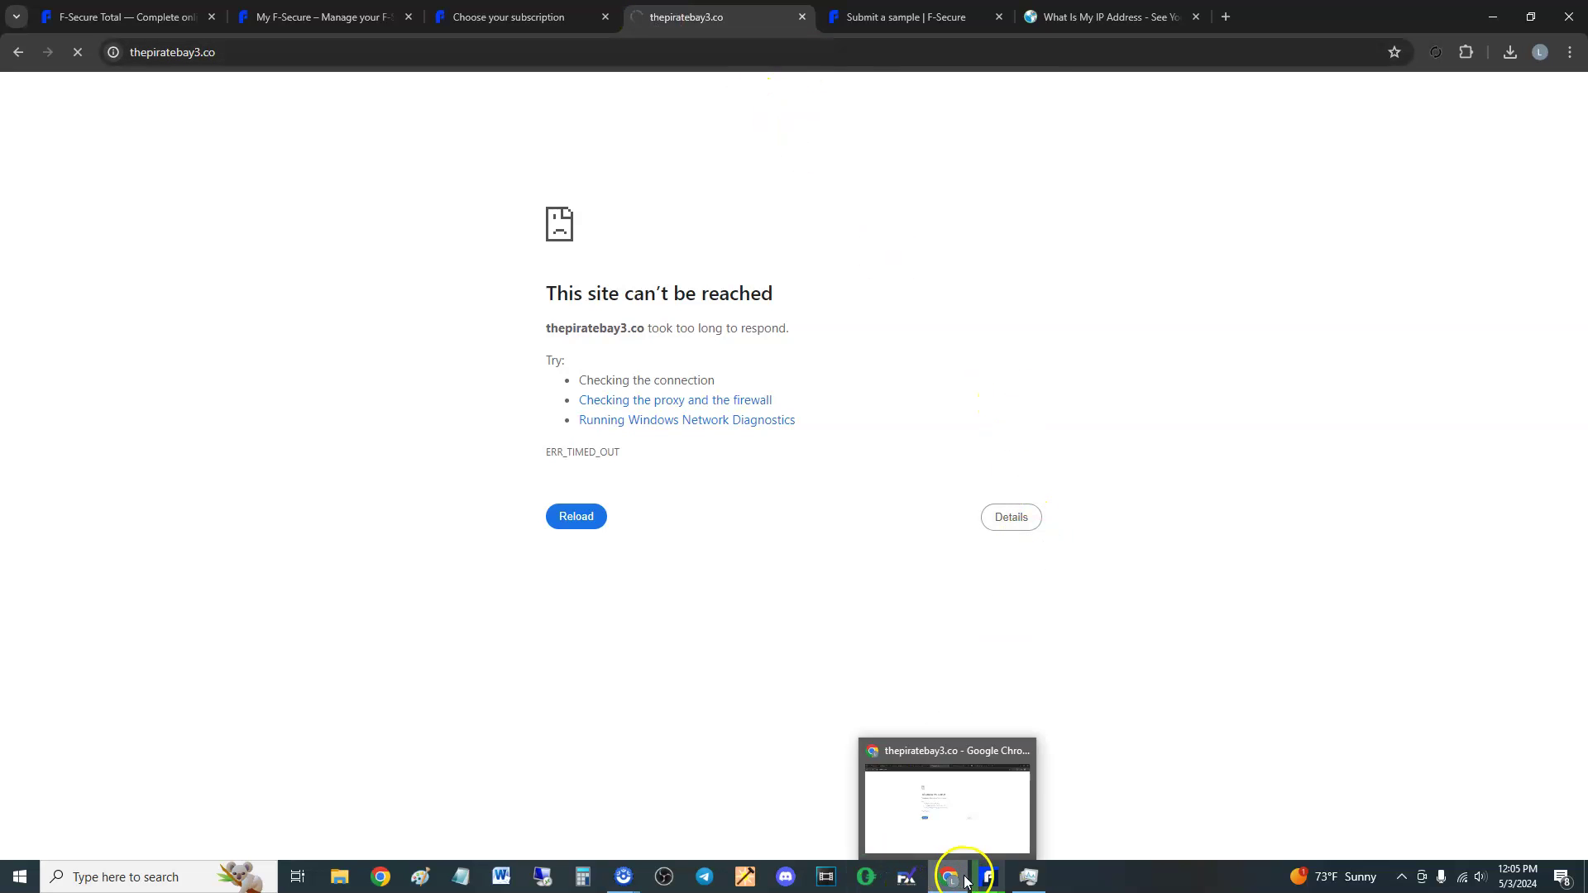
Bring the 'You are protected' dashboard forward and reposition it, then return to the 'Choose your subscription' tab
left_click(925, 805)
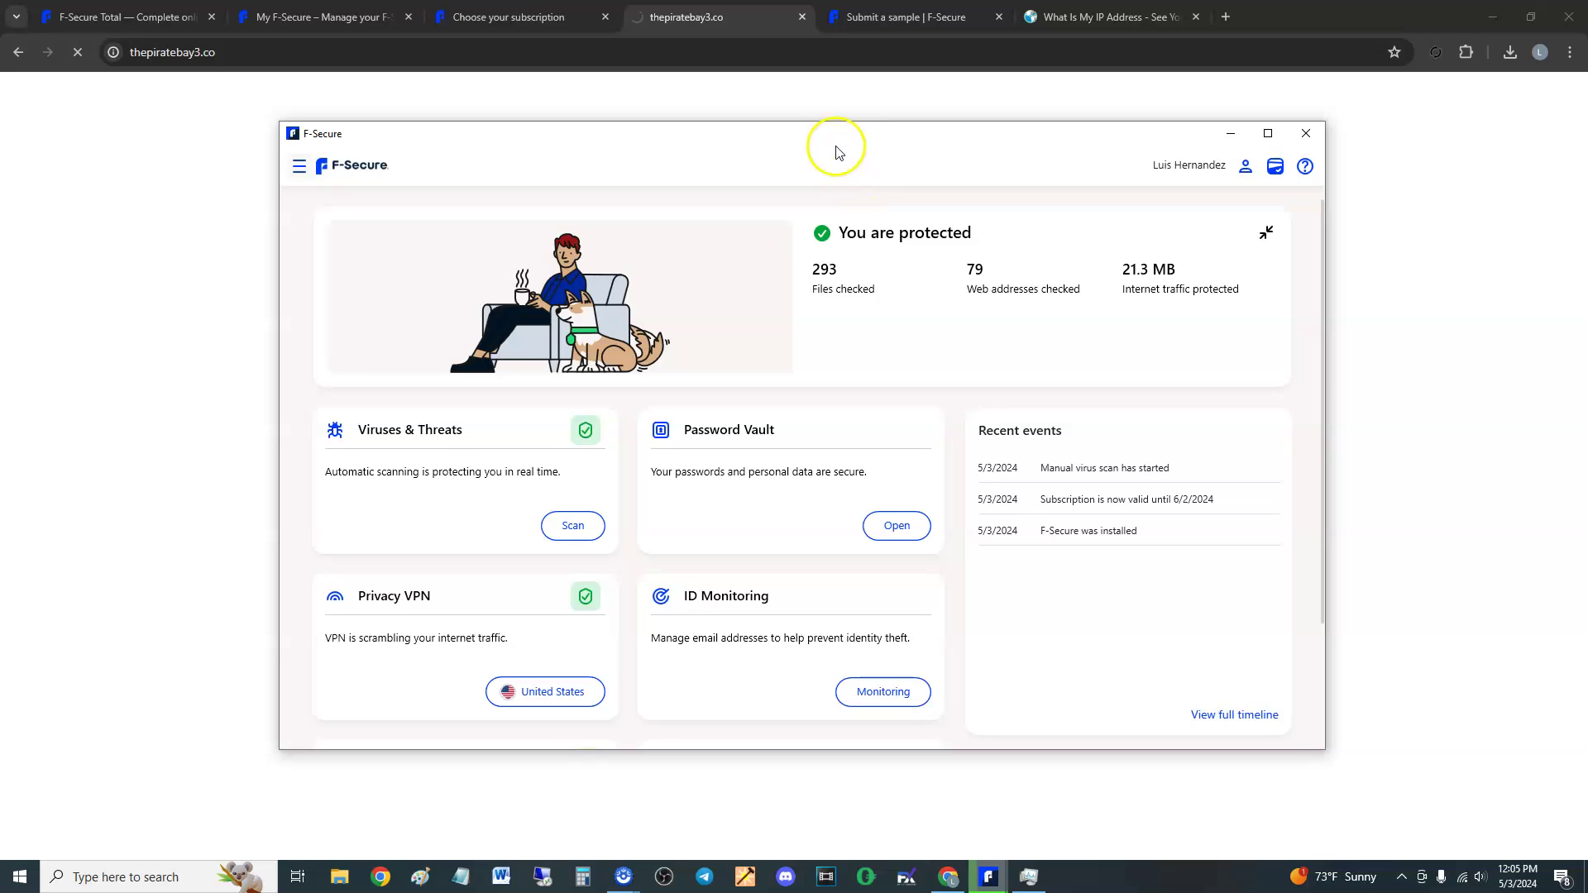
left_click_drag(836, 140, 817, 141)
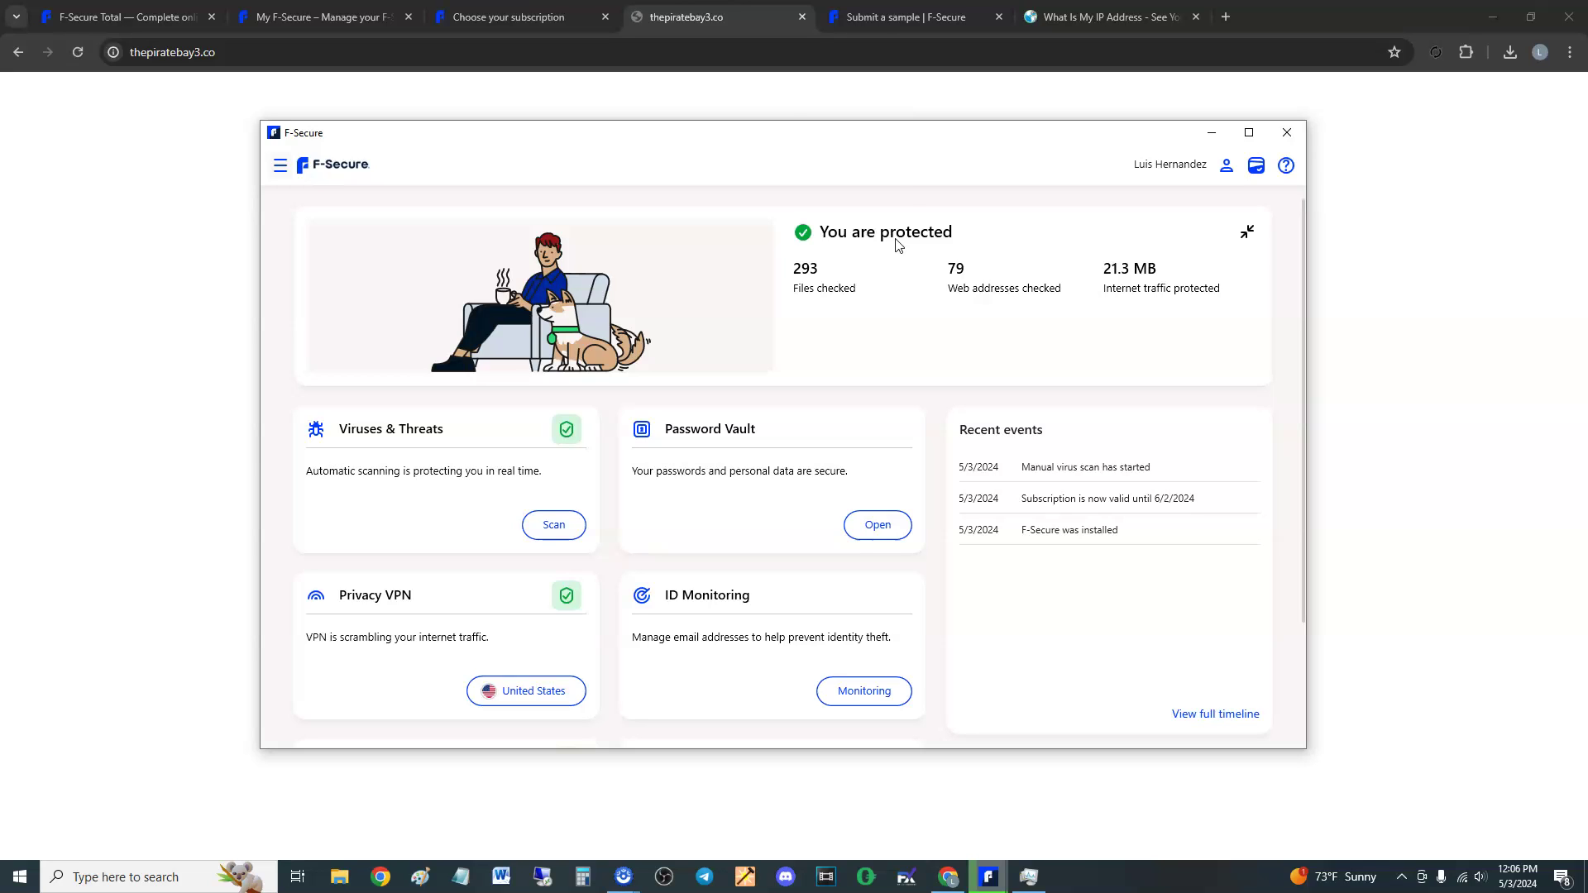
mouse_move(808, 135)
left_mouse_down()
mouse_move(786, 142)
mouse_move(807, 134)
left_mouse_up()
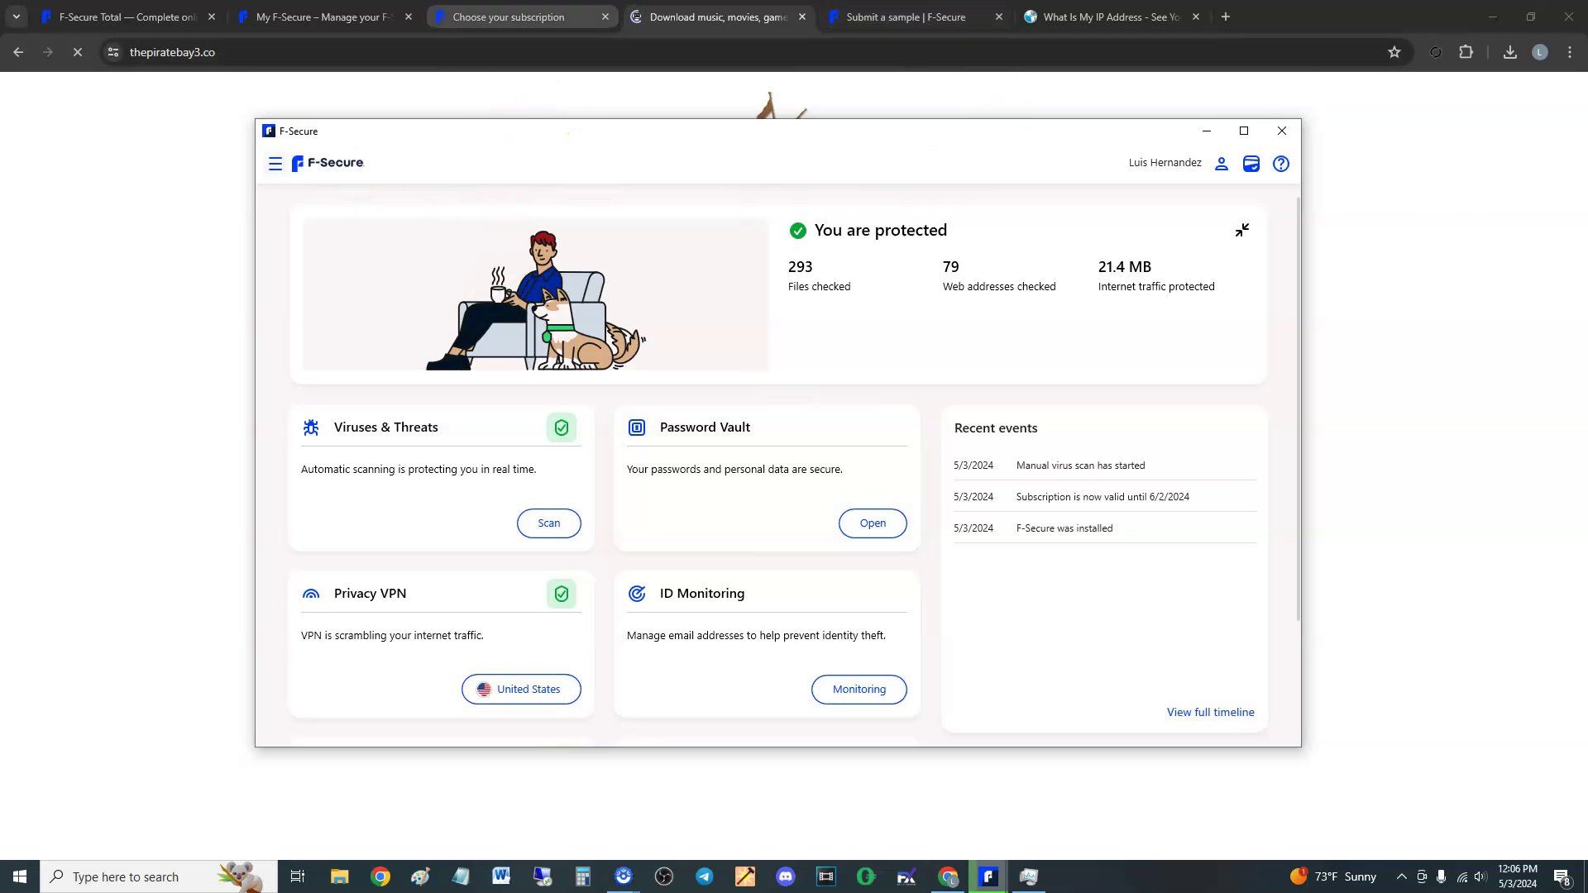
left_click(512, 19)
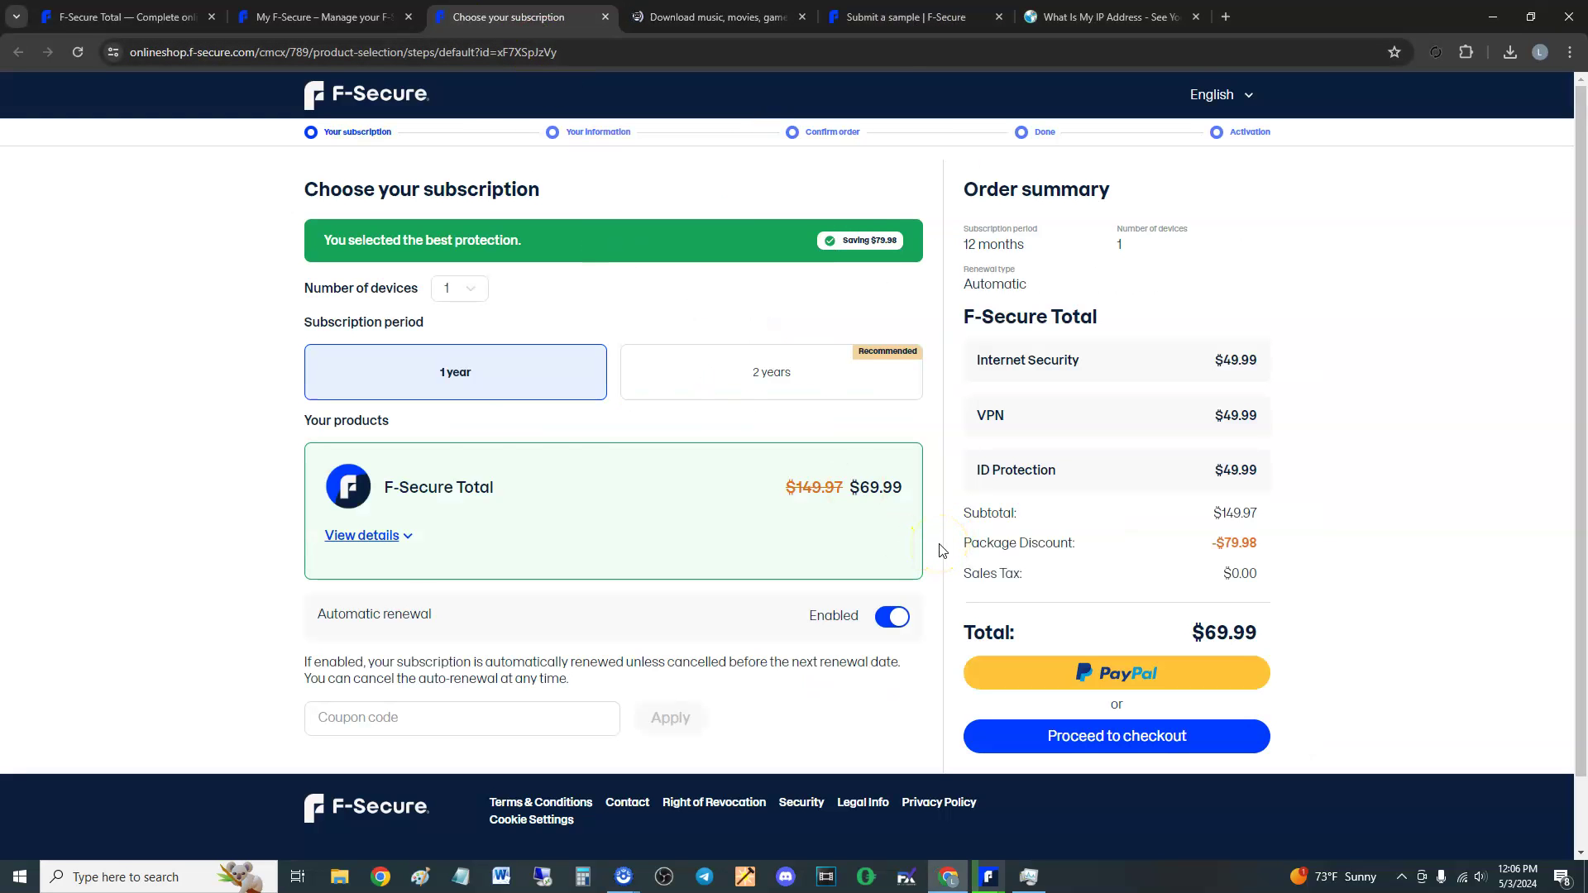
Keep F-Secure Total at 1 device, highlight the $69.99 one-year total, then bring up the F-Secure dashboard
left_click(455, 289)
left_click(454, 315)
left_click(1235, 630)
left_click(1013, 245)
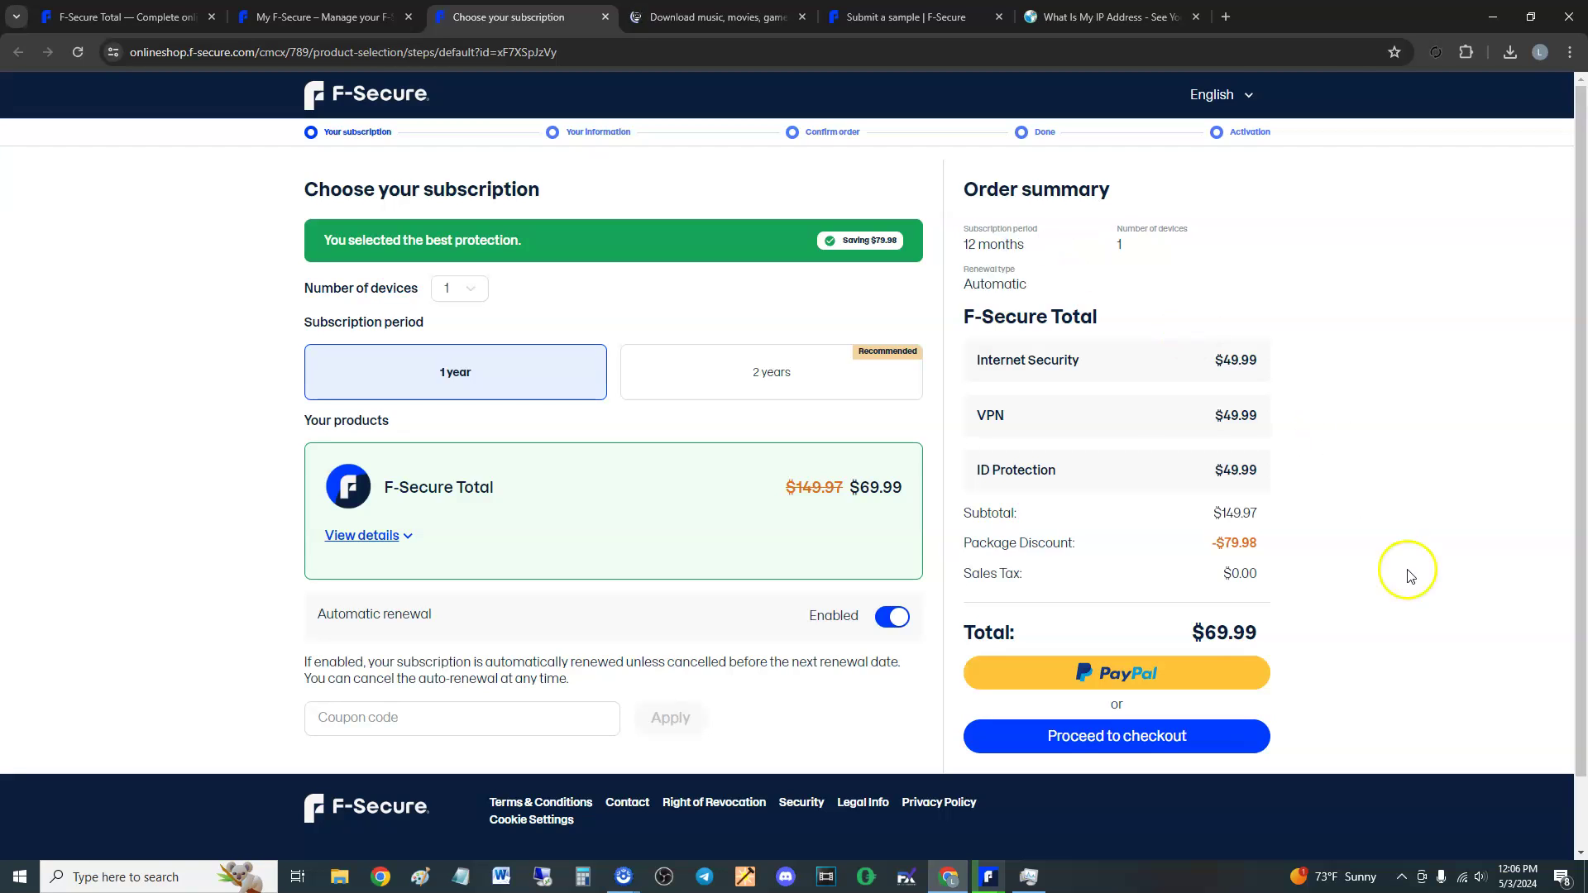
left_click_drag(1189, 633, 1257, 641)
left_click(1375, 588)
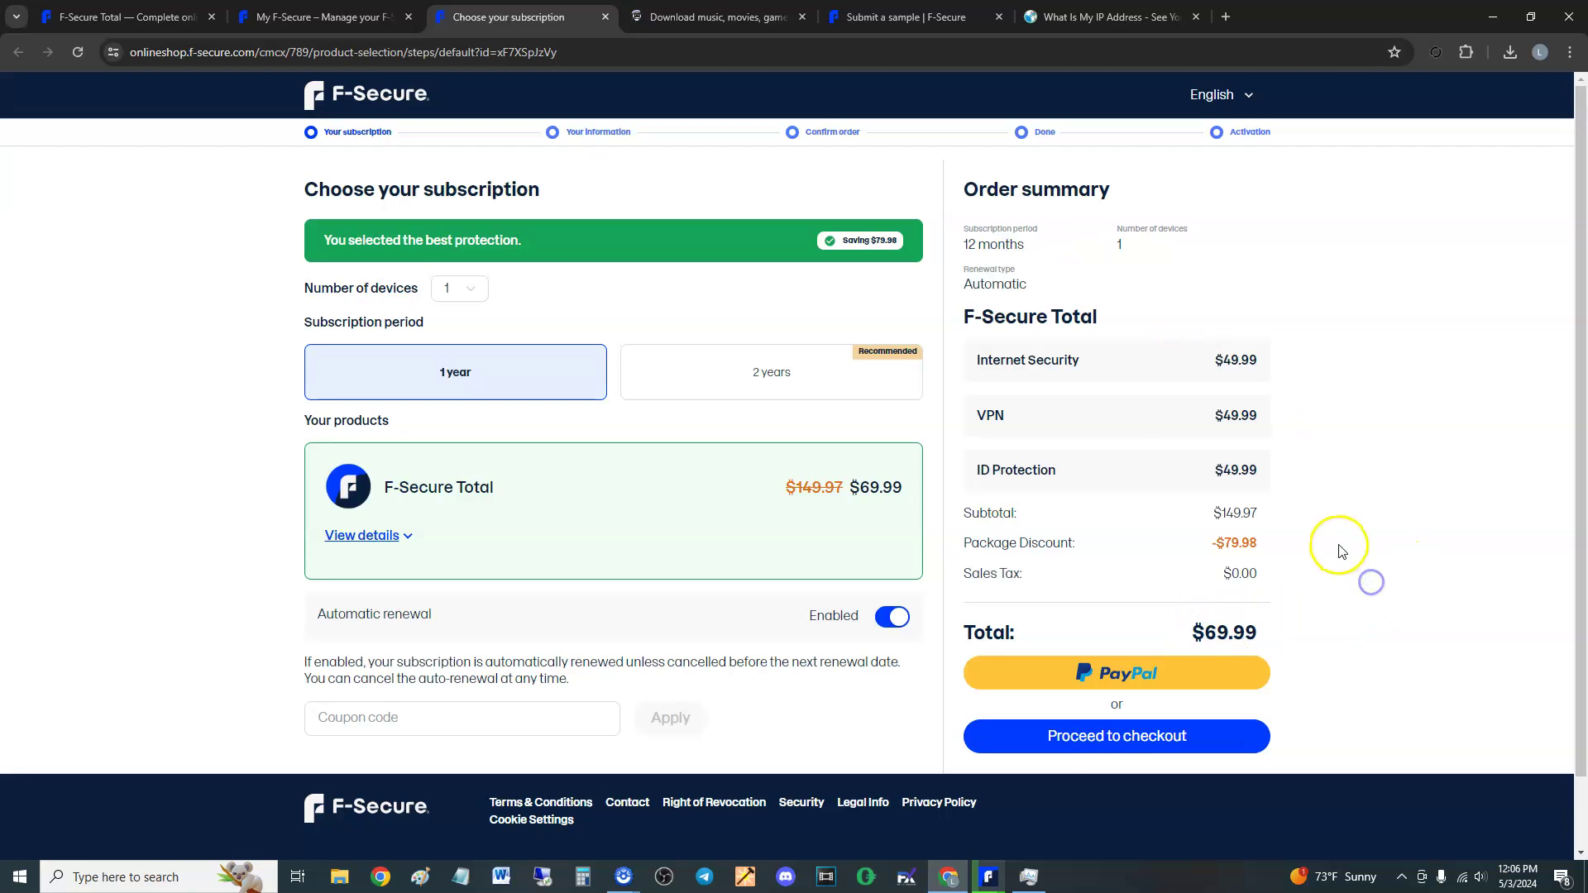
left_click(999, 880)
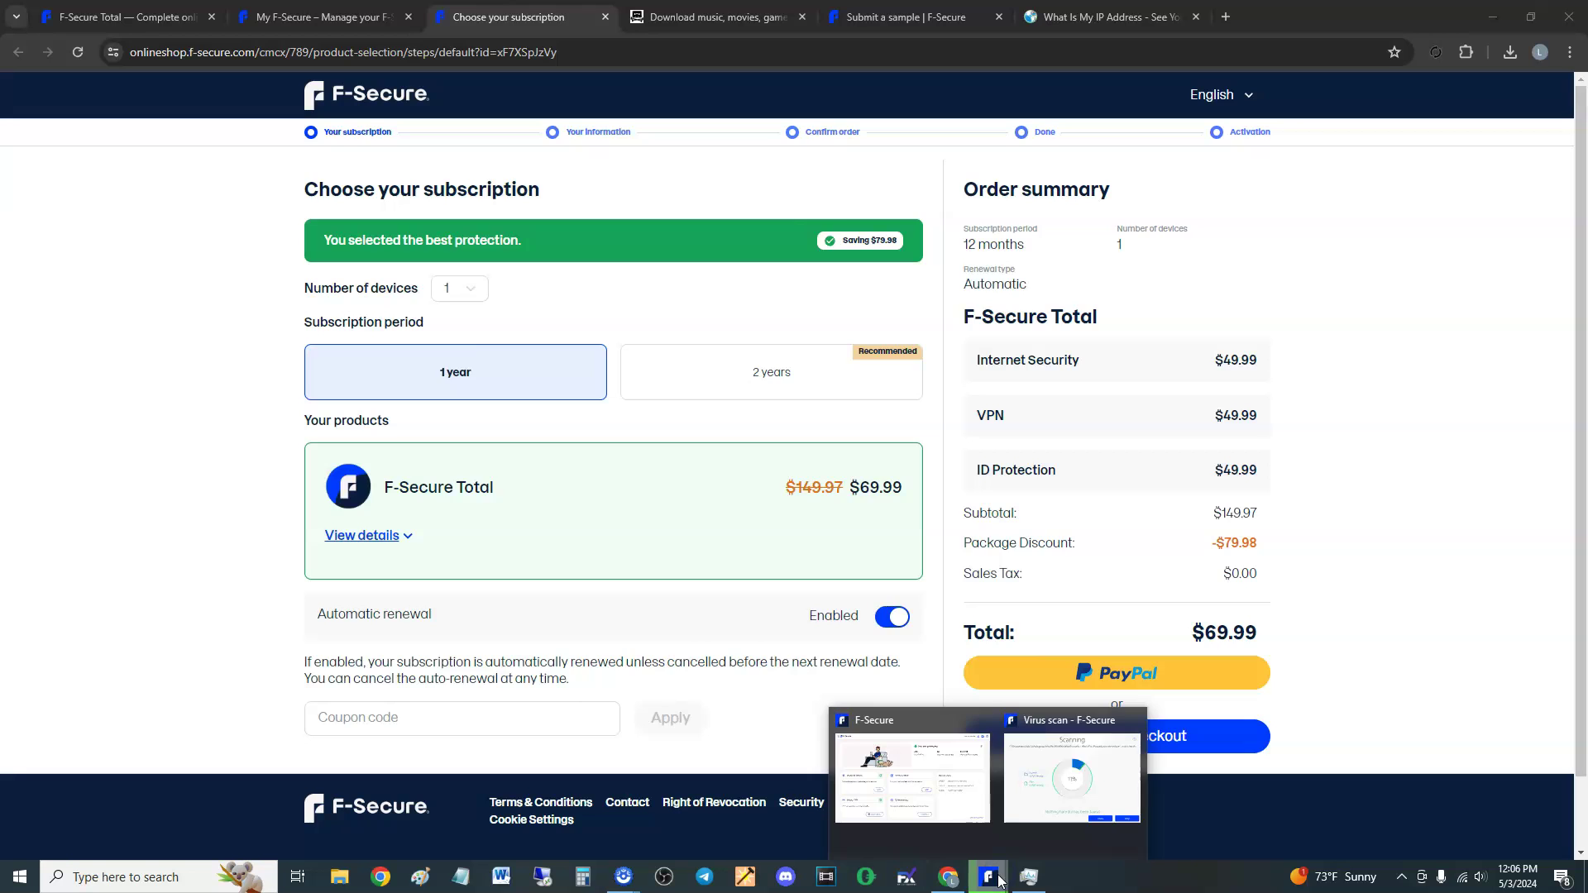
left_click(941, 822)
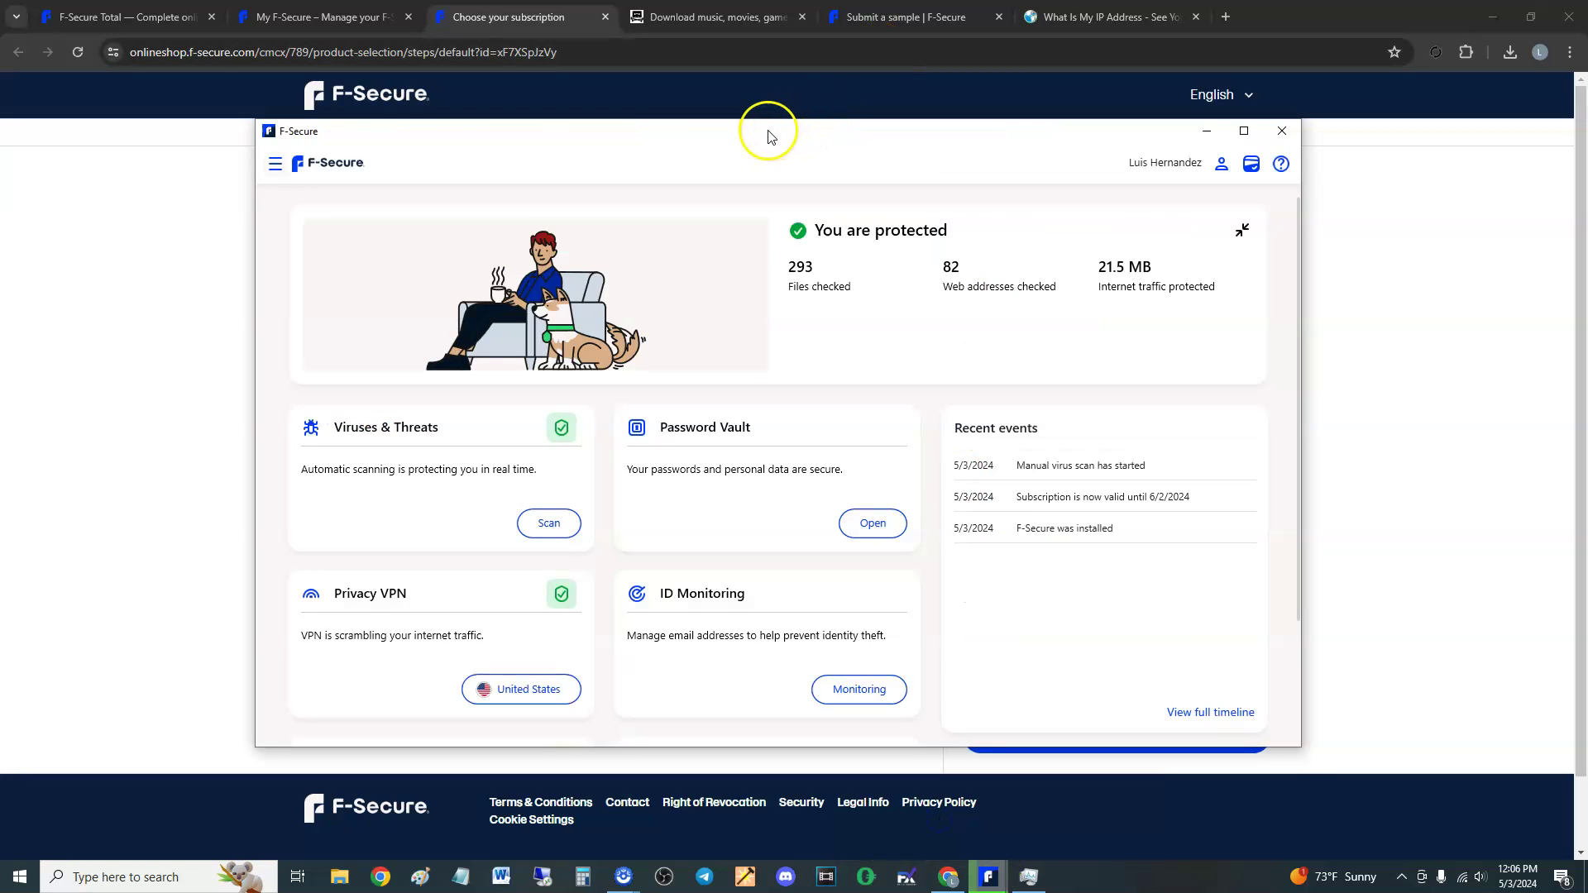
Reposition the F-Secure dashboard window, then bring the $69.99 subscription page in Chrome forward
left_click_drag(768, 135, 808, 142)
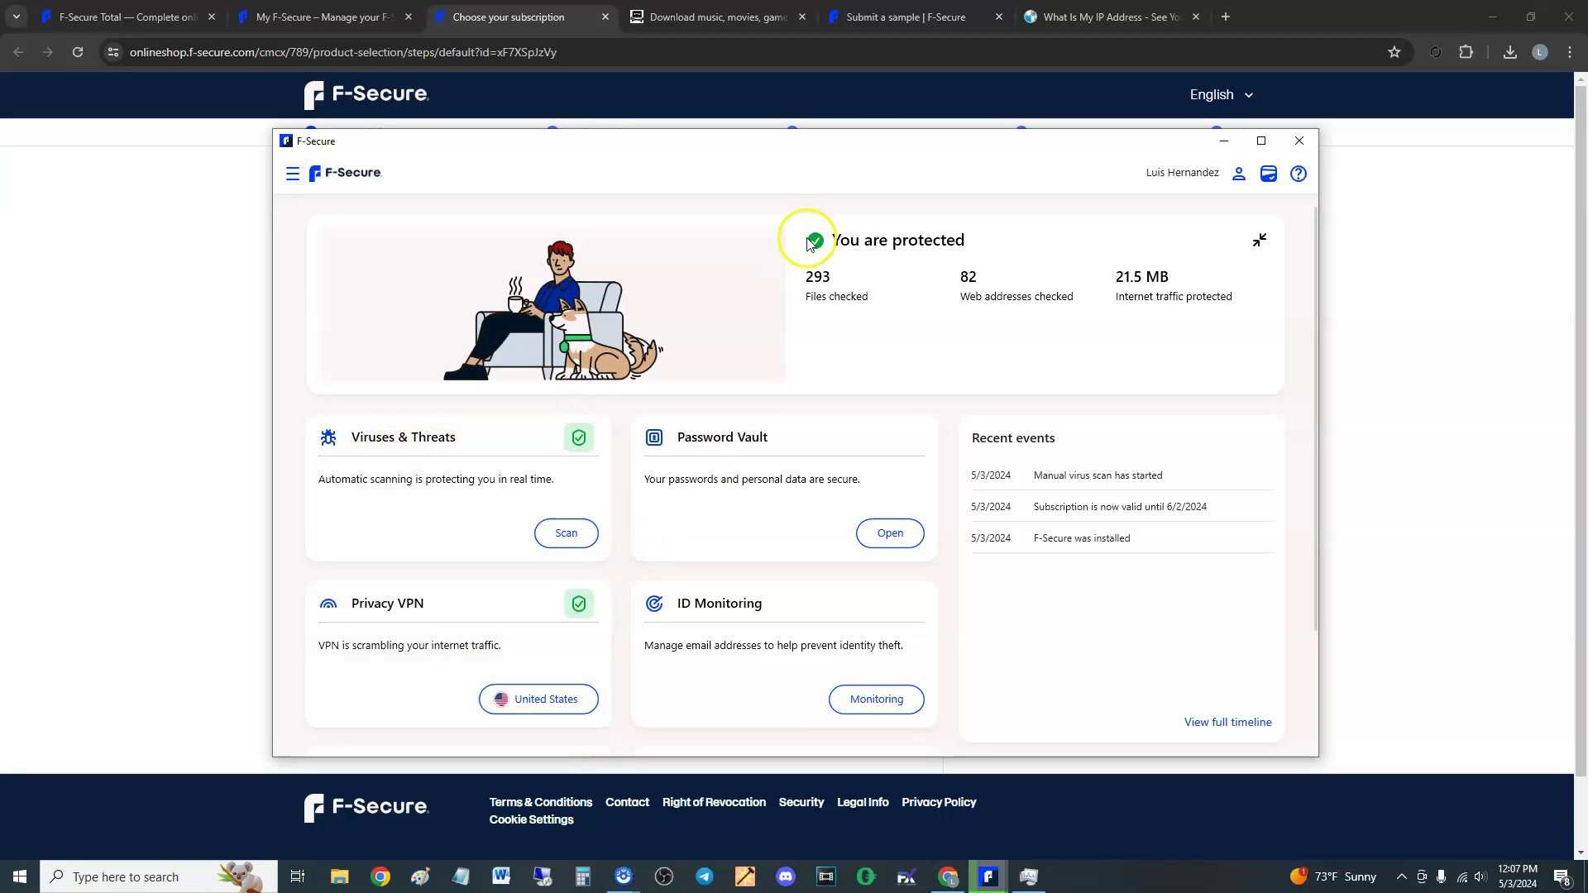
left_click_drag(857, 132, 830, 132)
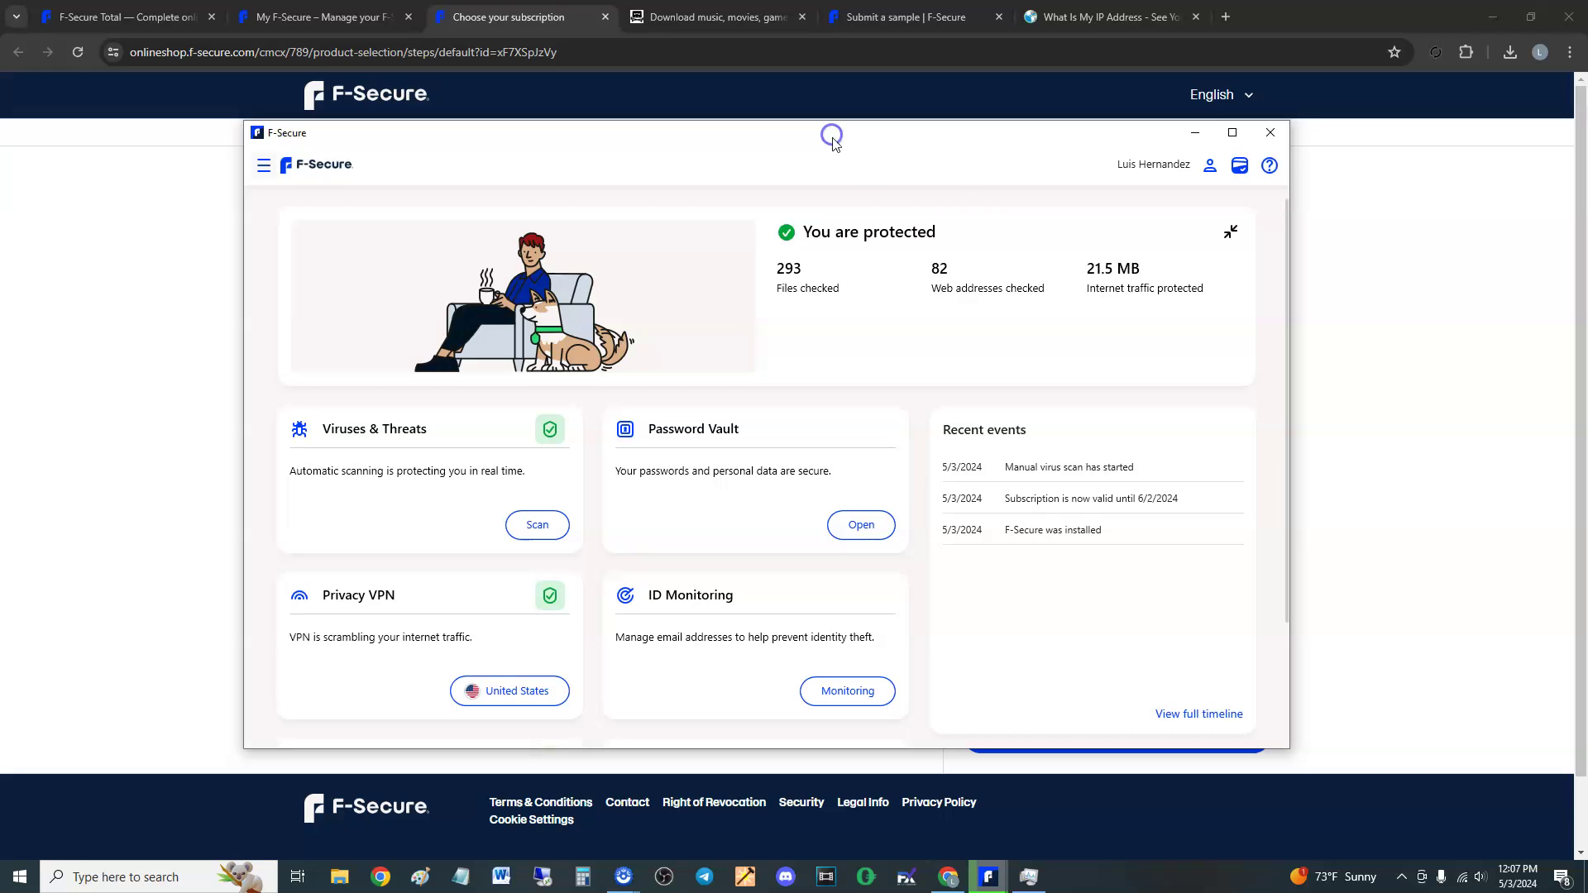
left_click(1433, 294)
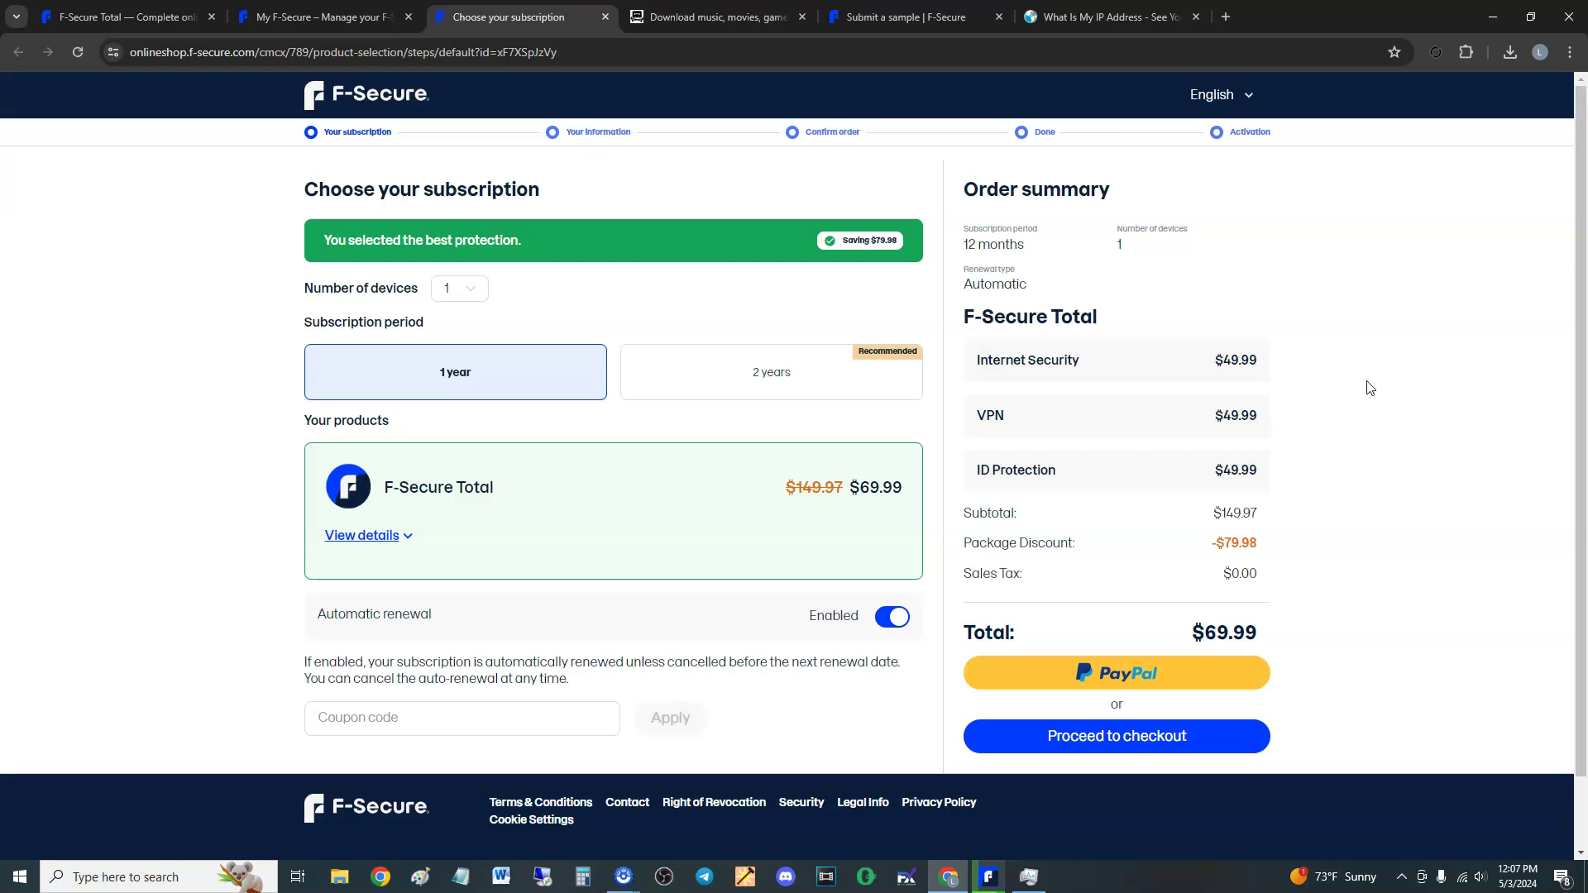
Highlight the $69.99 order total twice, then bring the F-Secure 'You are protected' dashboard forward
double_click(1195, 635)
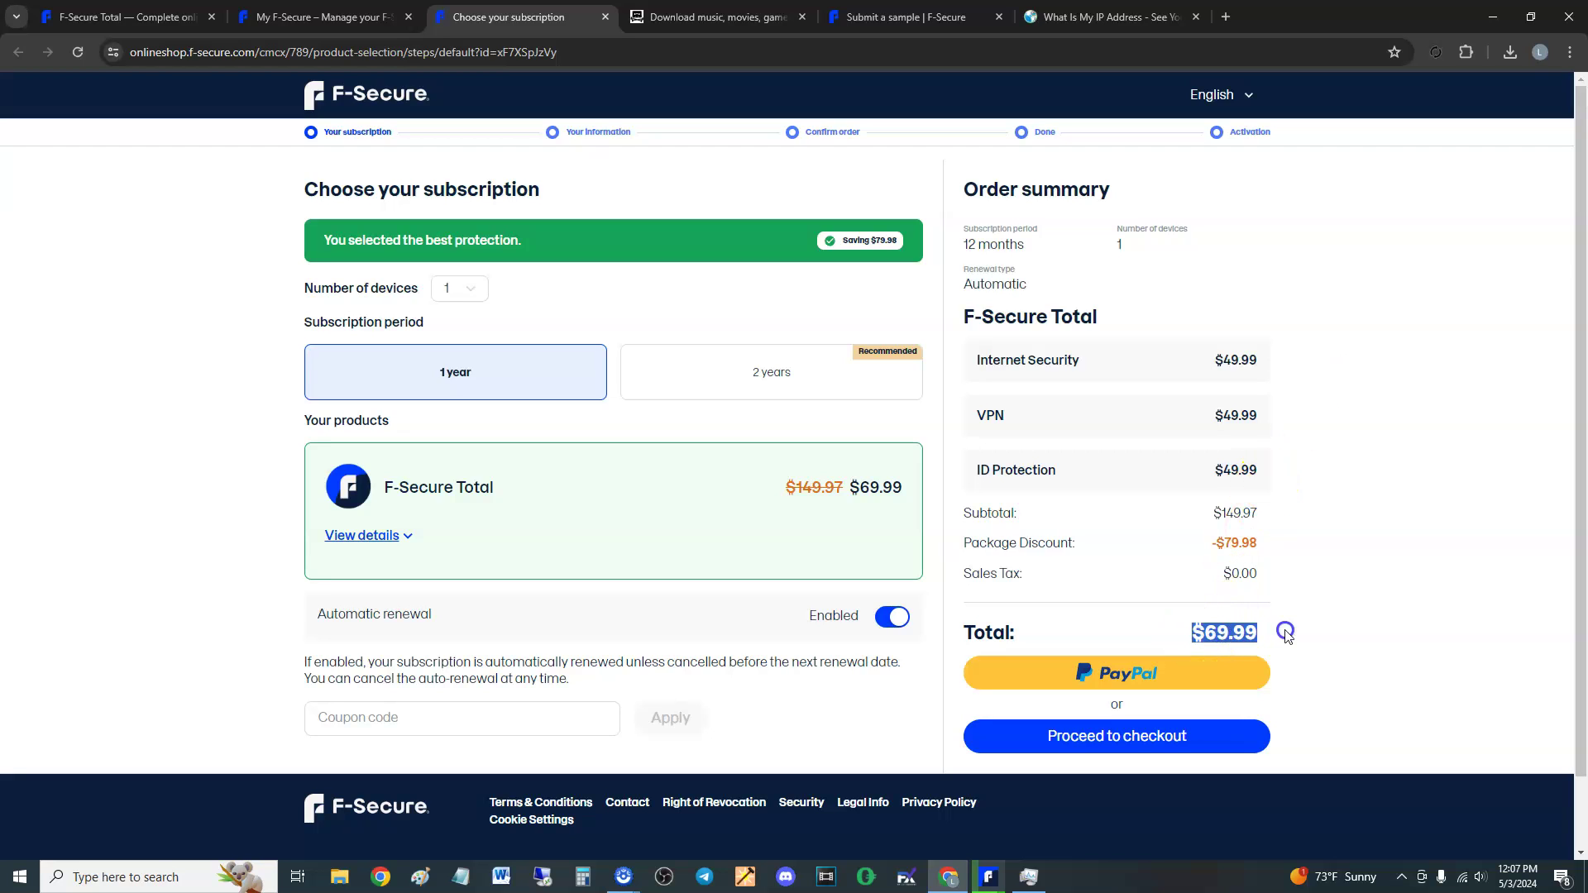
left_click(1317, 546)
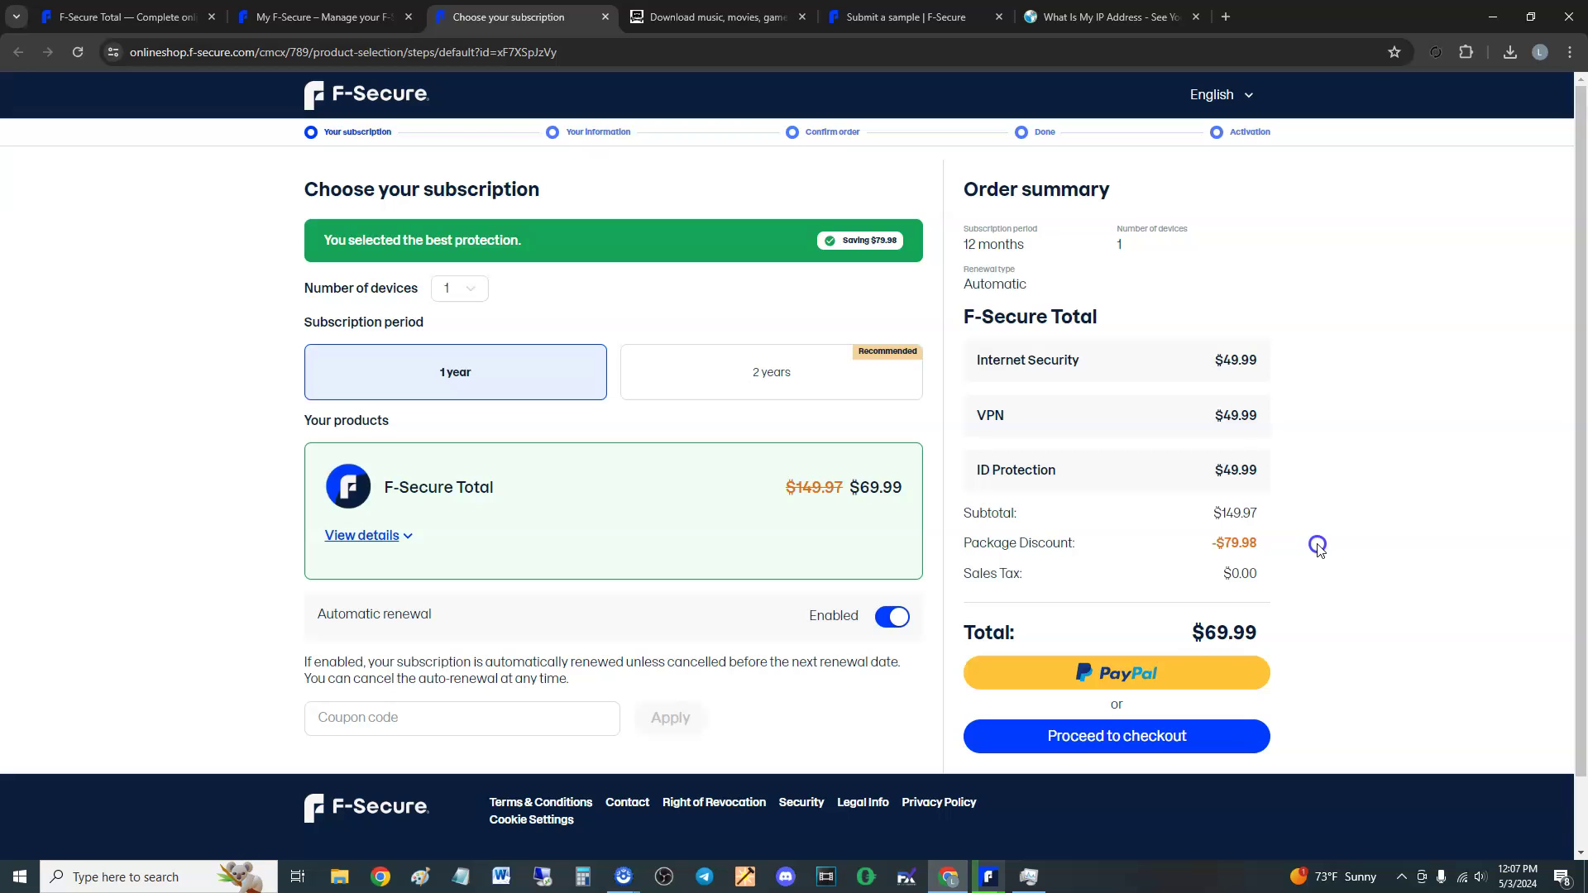
double_click(1195, 632)
left_click(1329, 592)
left_click(1001, 876)
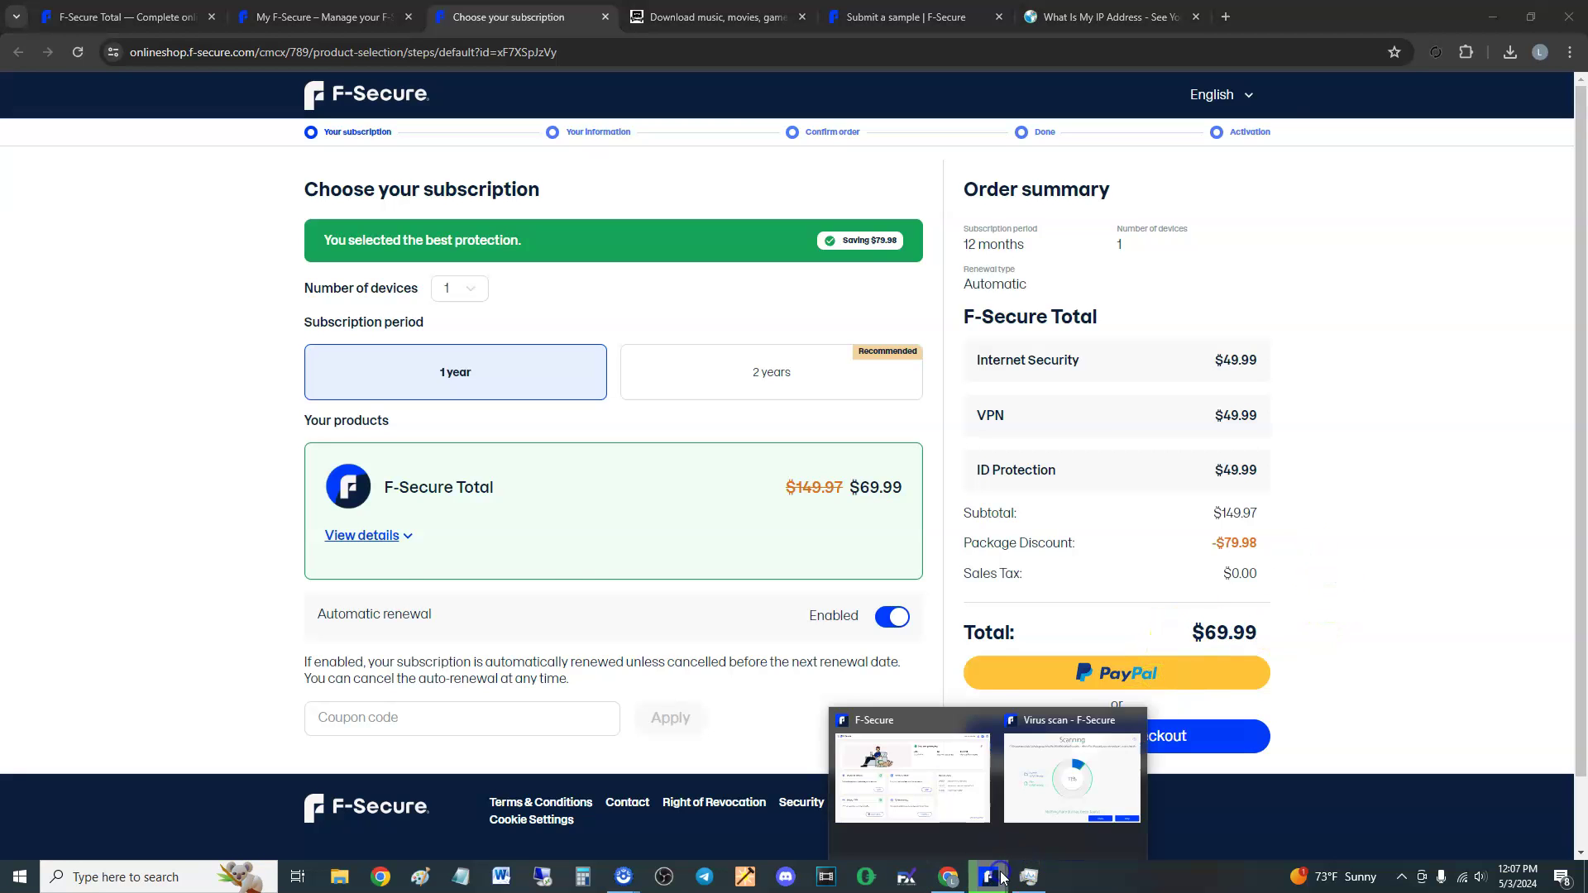
left_click(962, 814)
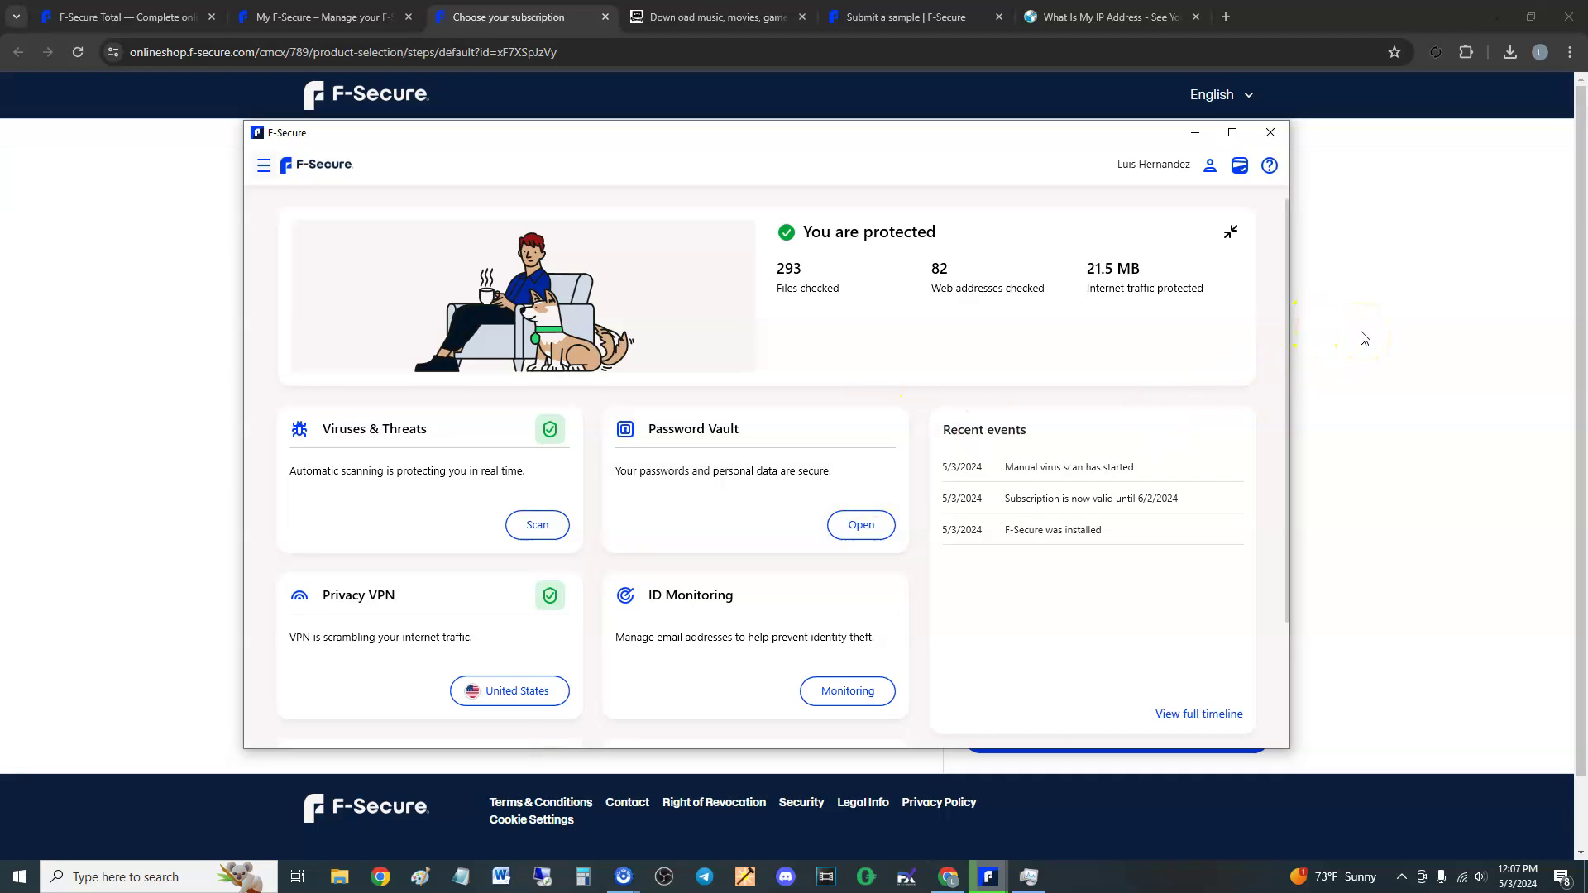
left_click_drag(932, 145, 934, 146)
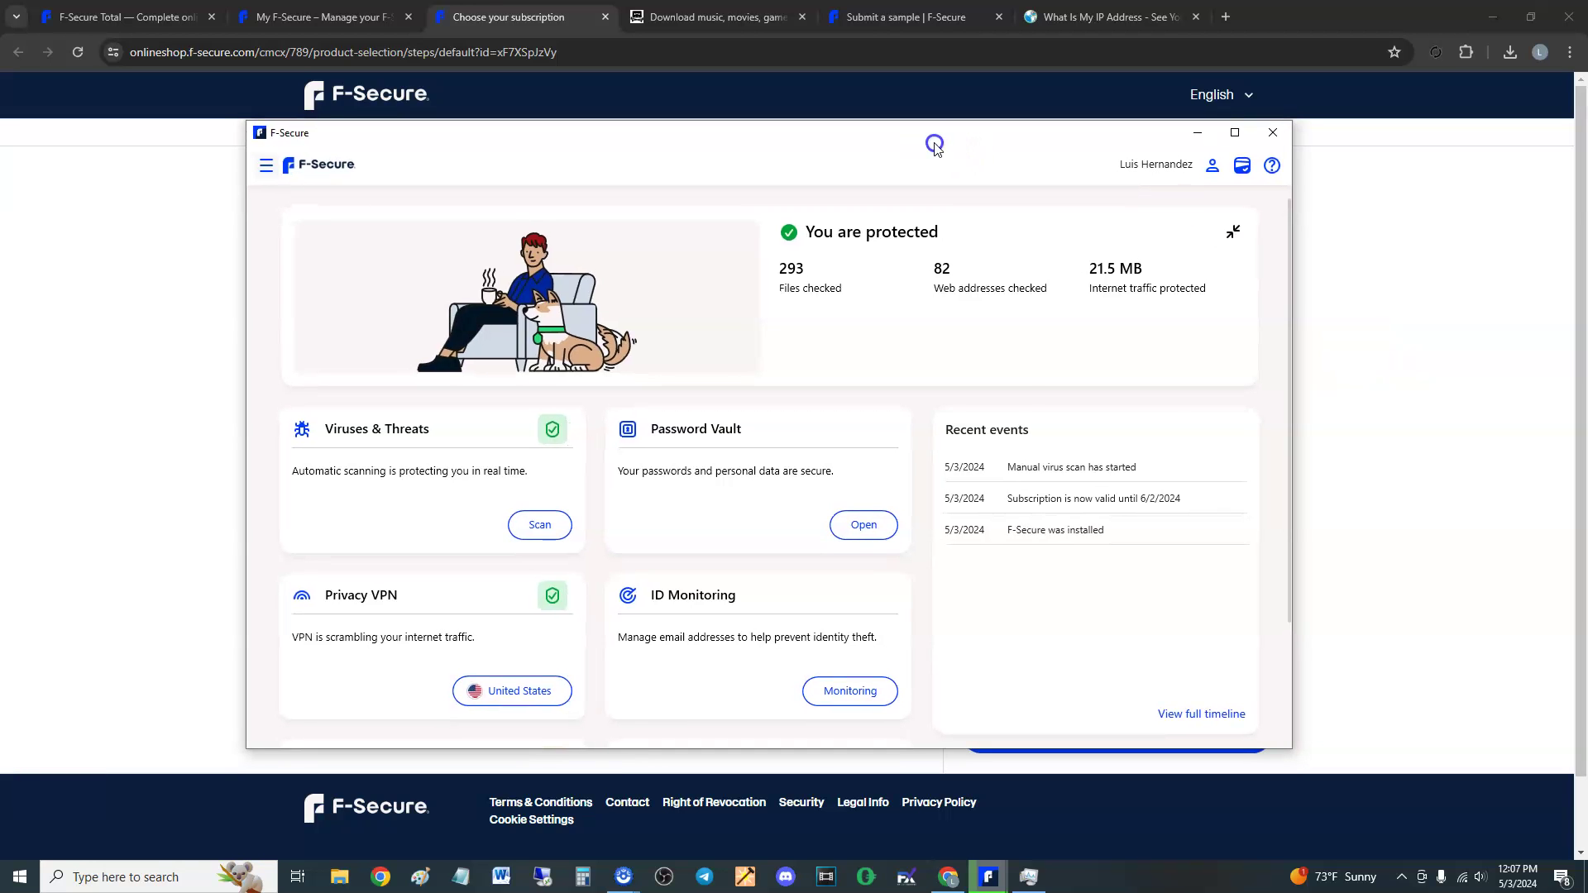
left_click(863, 291)
mouse_move(831, 146)
left_mouse_down()
mouse_move(973, 248)
mouse_move(868, 132)
mouse_move(830, 137)
left_mouse_up()
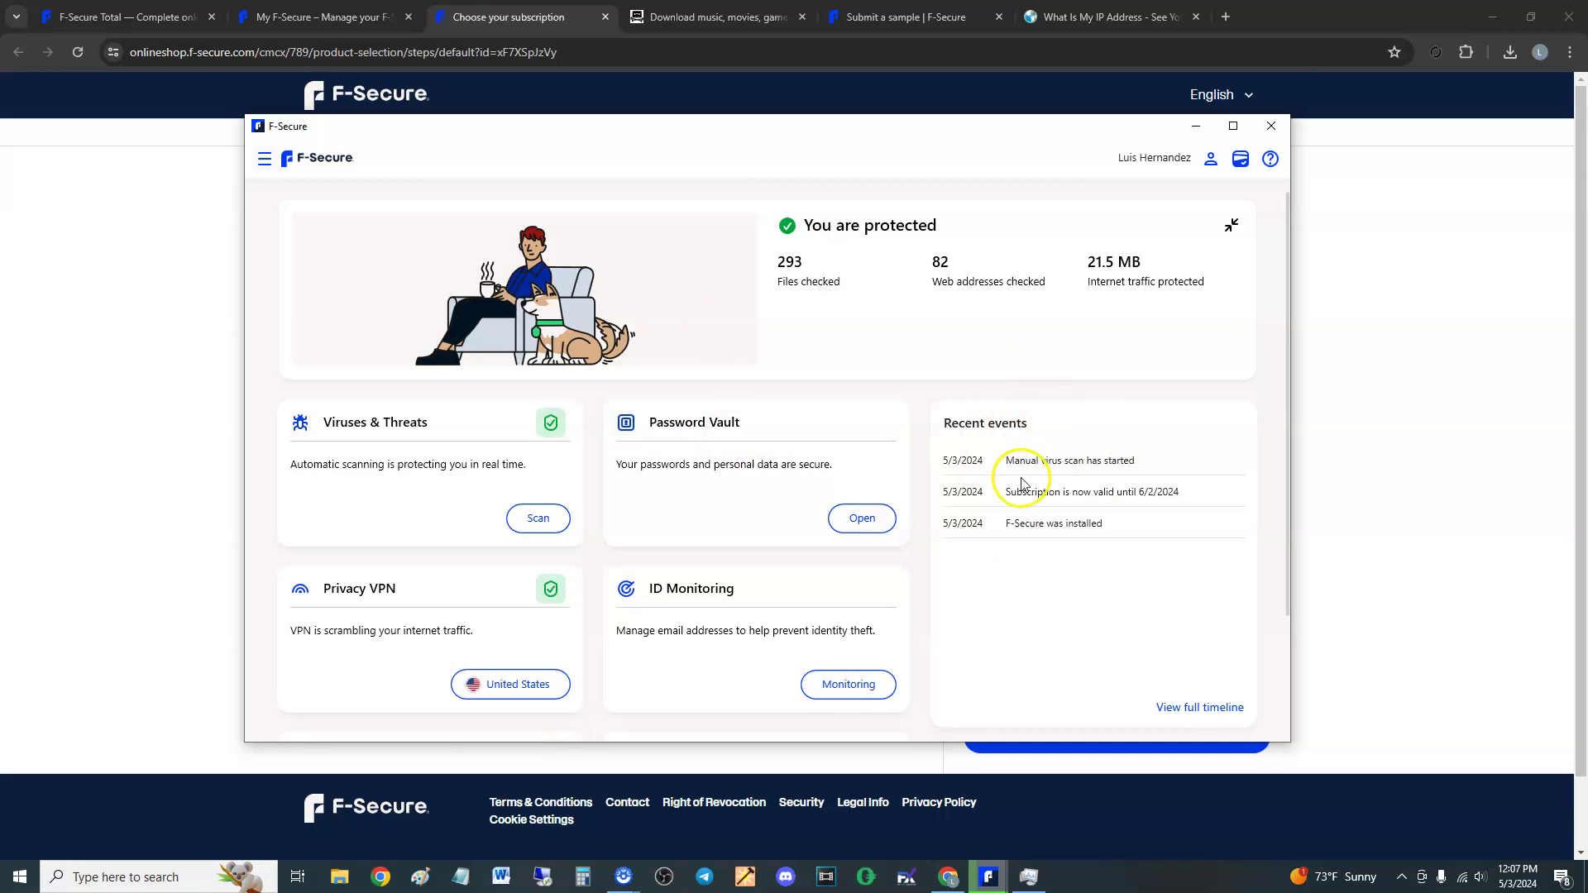
left_click(1409, 398)
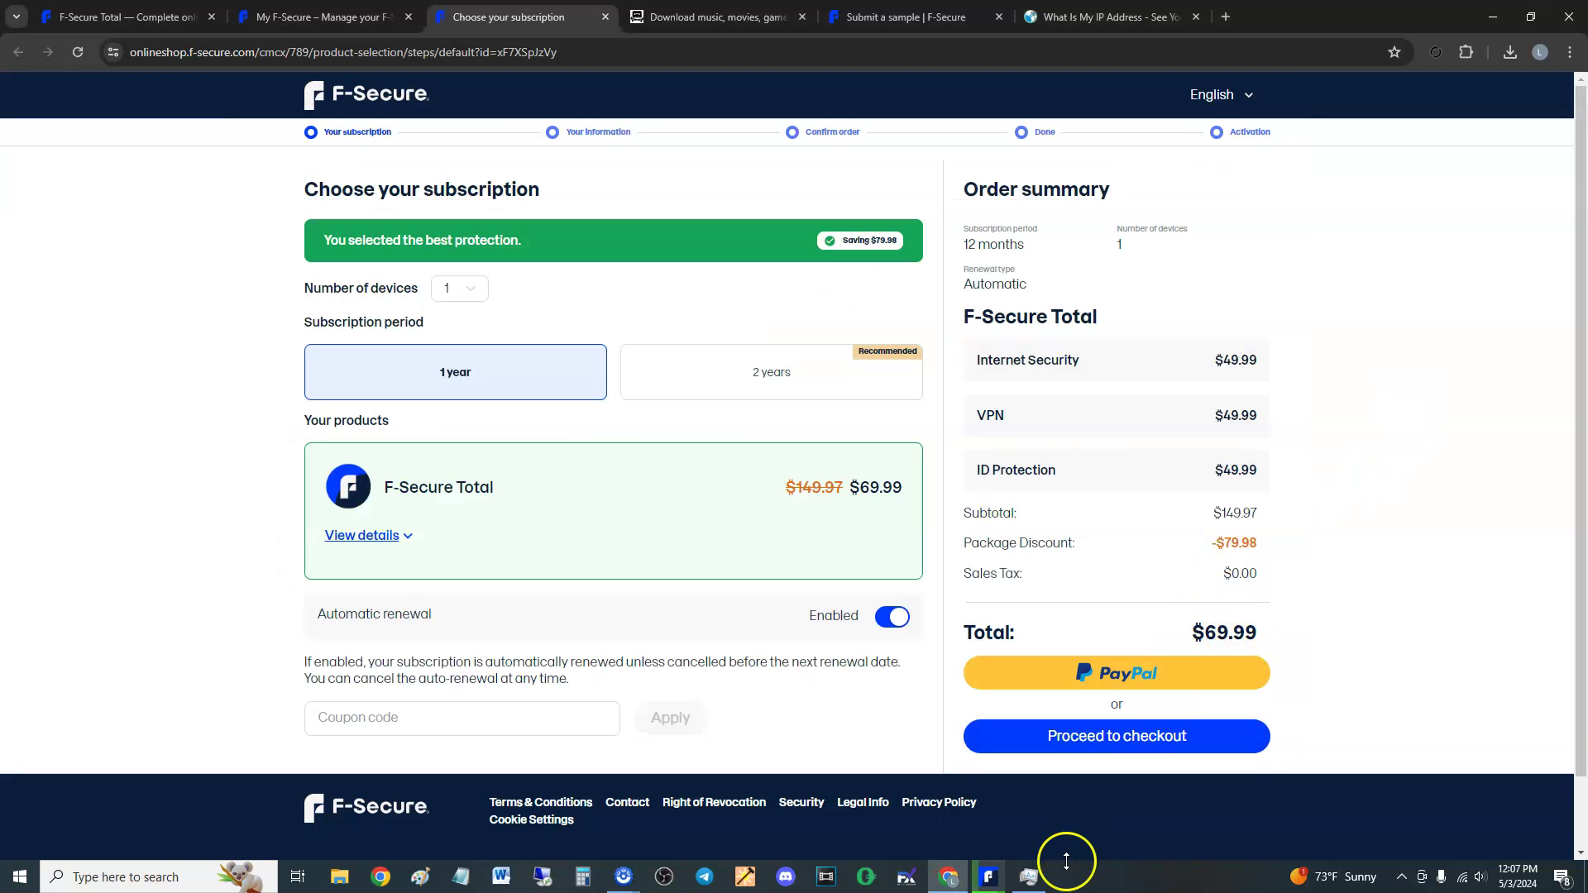
left_click(990, 877)
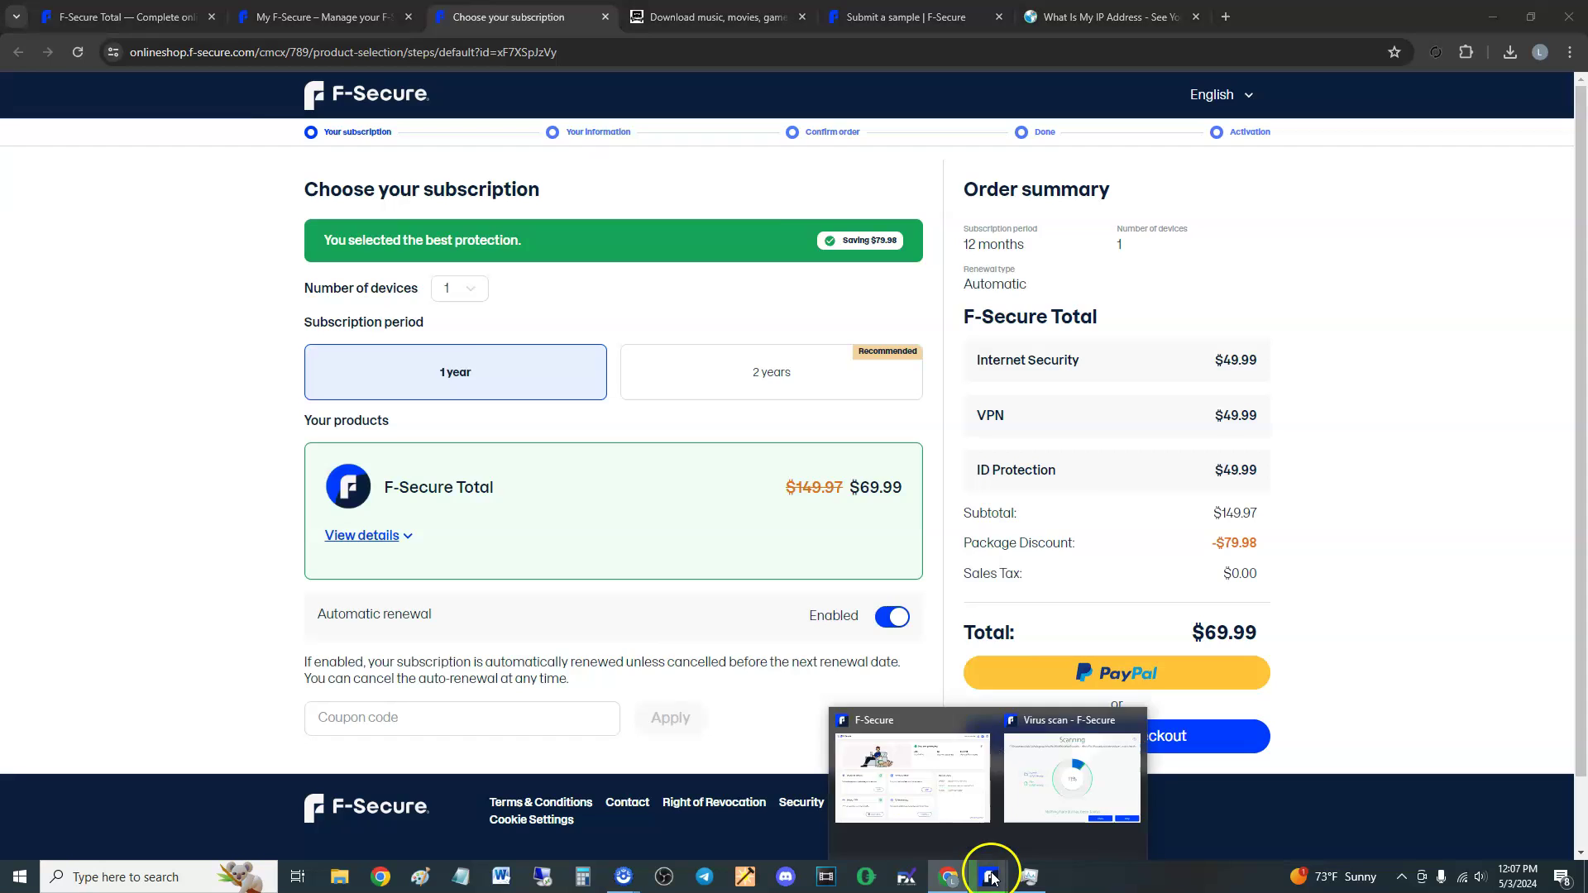
left_click(914, 773)
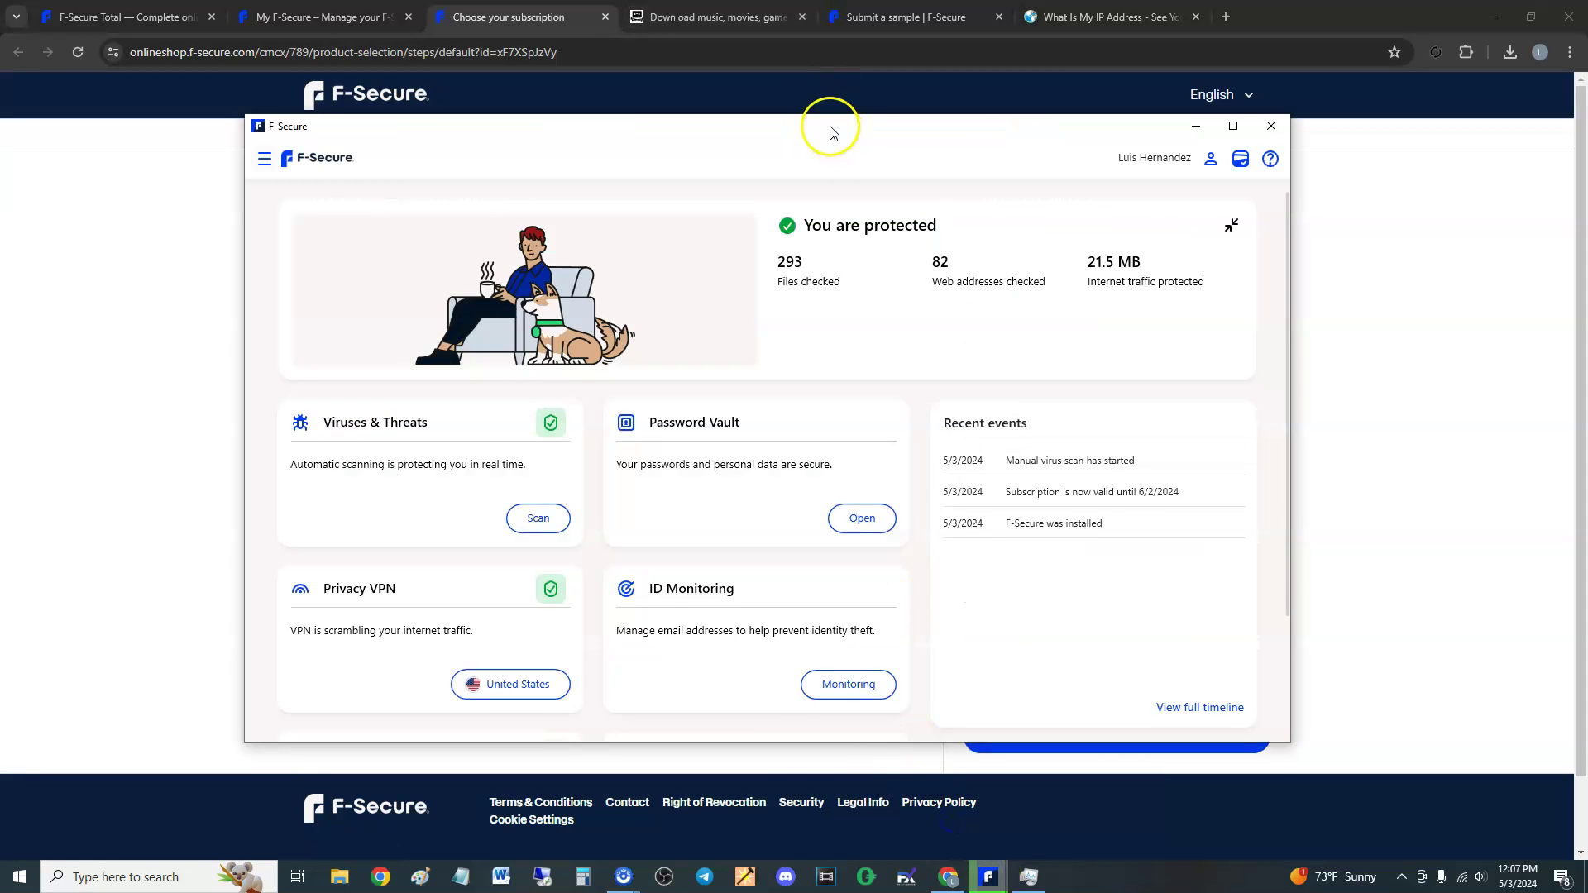
mouse_move(833, 133)
left_mouse_down()
mouse_move(801, 135)
mouse_move(828, 145)
mouse_move(808, 726)
mouse_move(830, 156)
mouse_move(848, 145)
left_mouse_up()
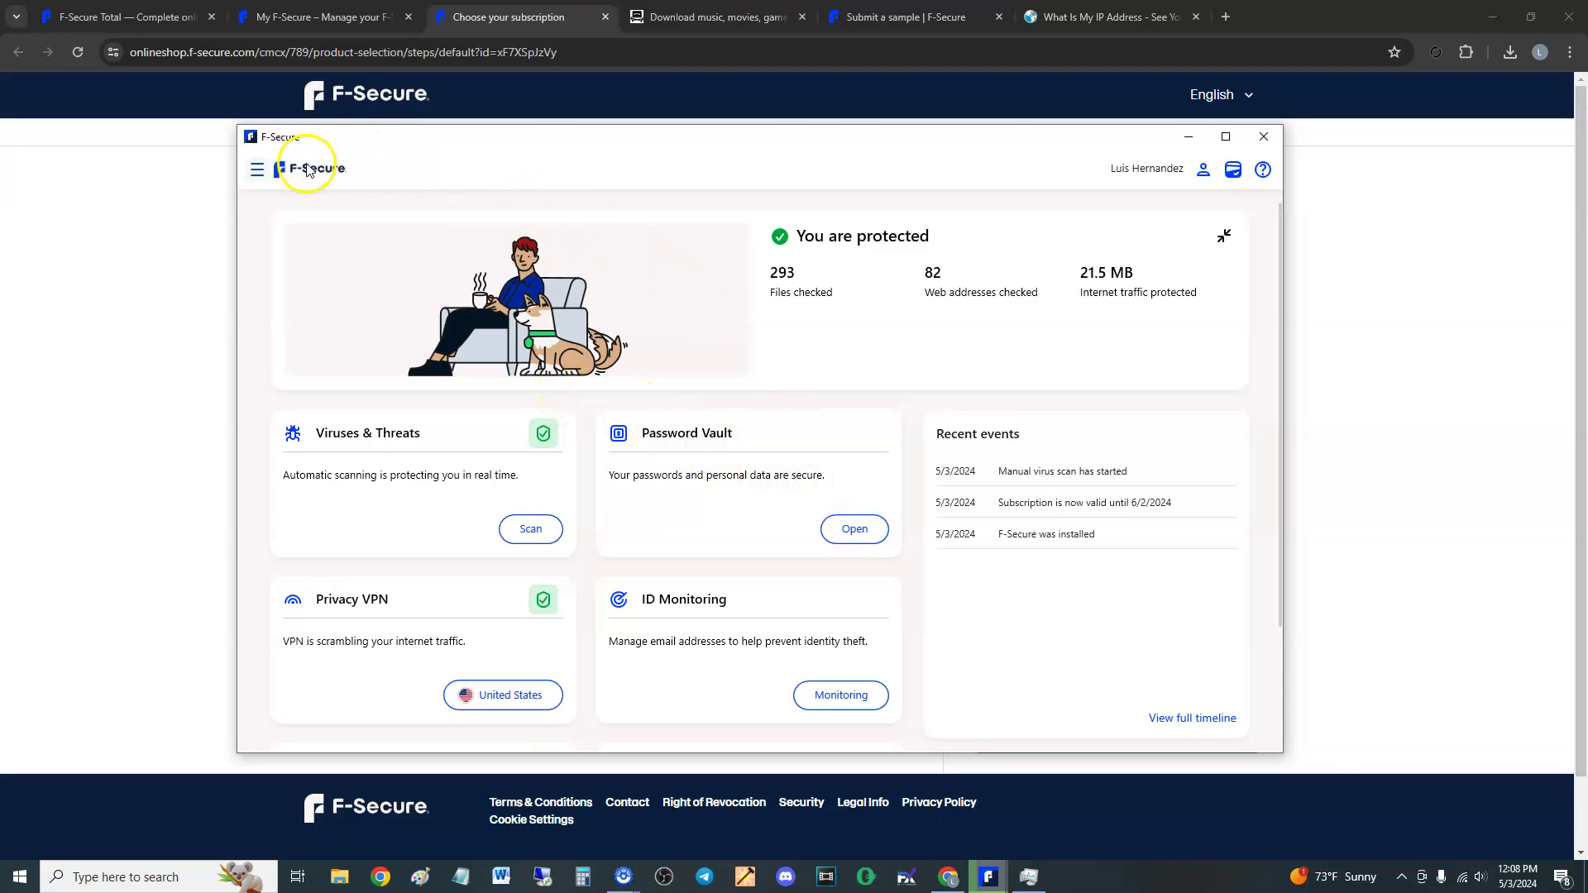
left_click_drag(377, 139, 391, 366)
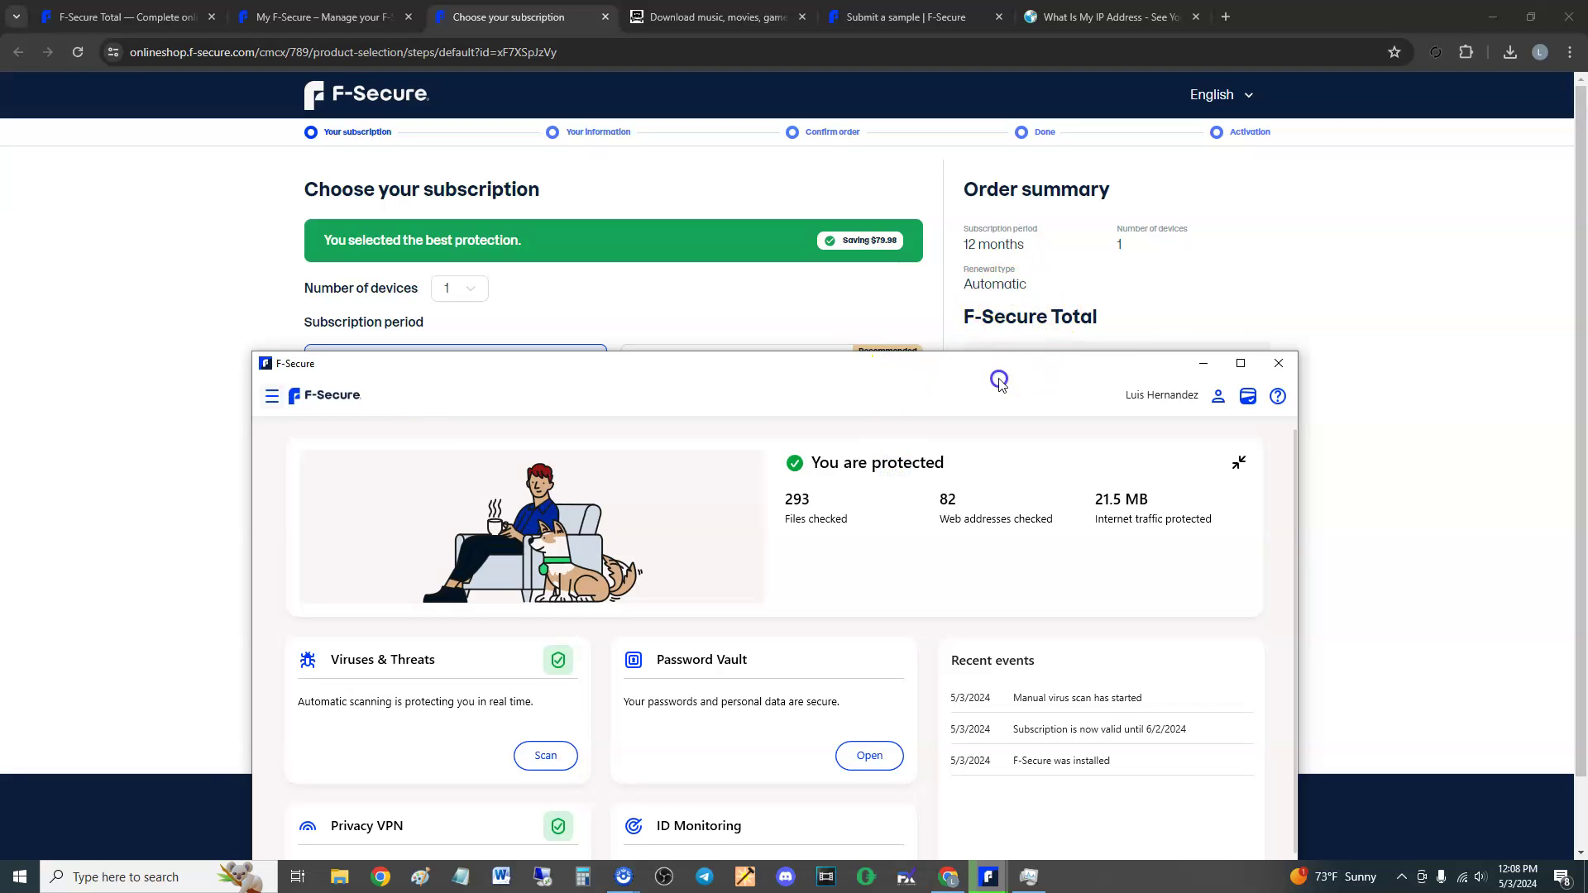
left_click_drag(999, 383, 997, 175)
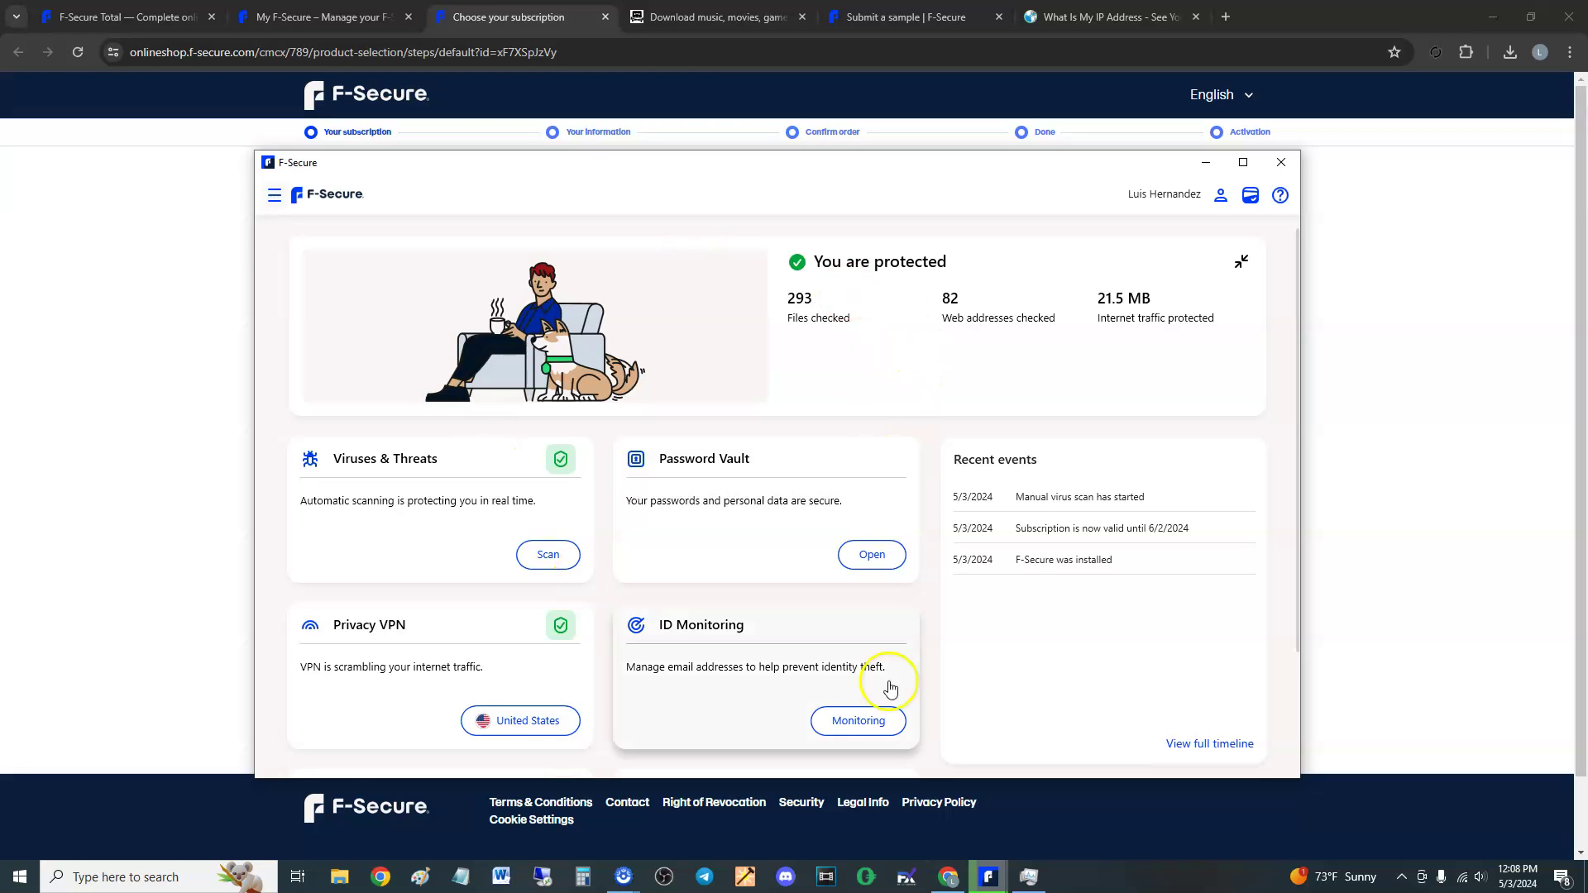
mouse_move(803, 168)
left_mouse_down()
mouse_move(777, 157)
mouse_move(801, 153)
left_mouse_up()
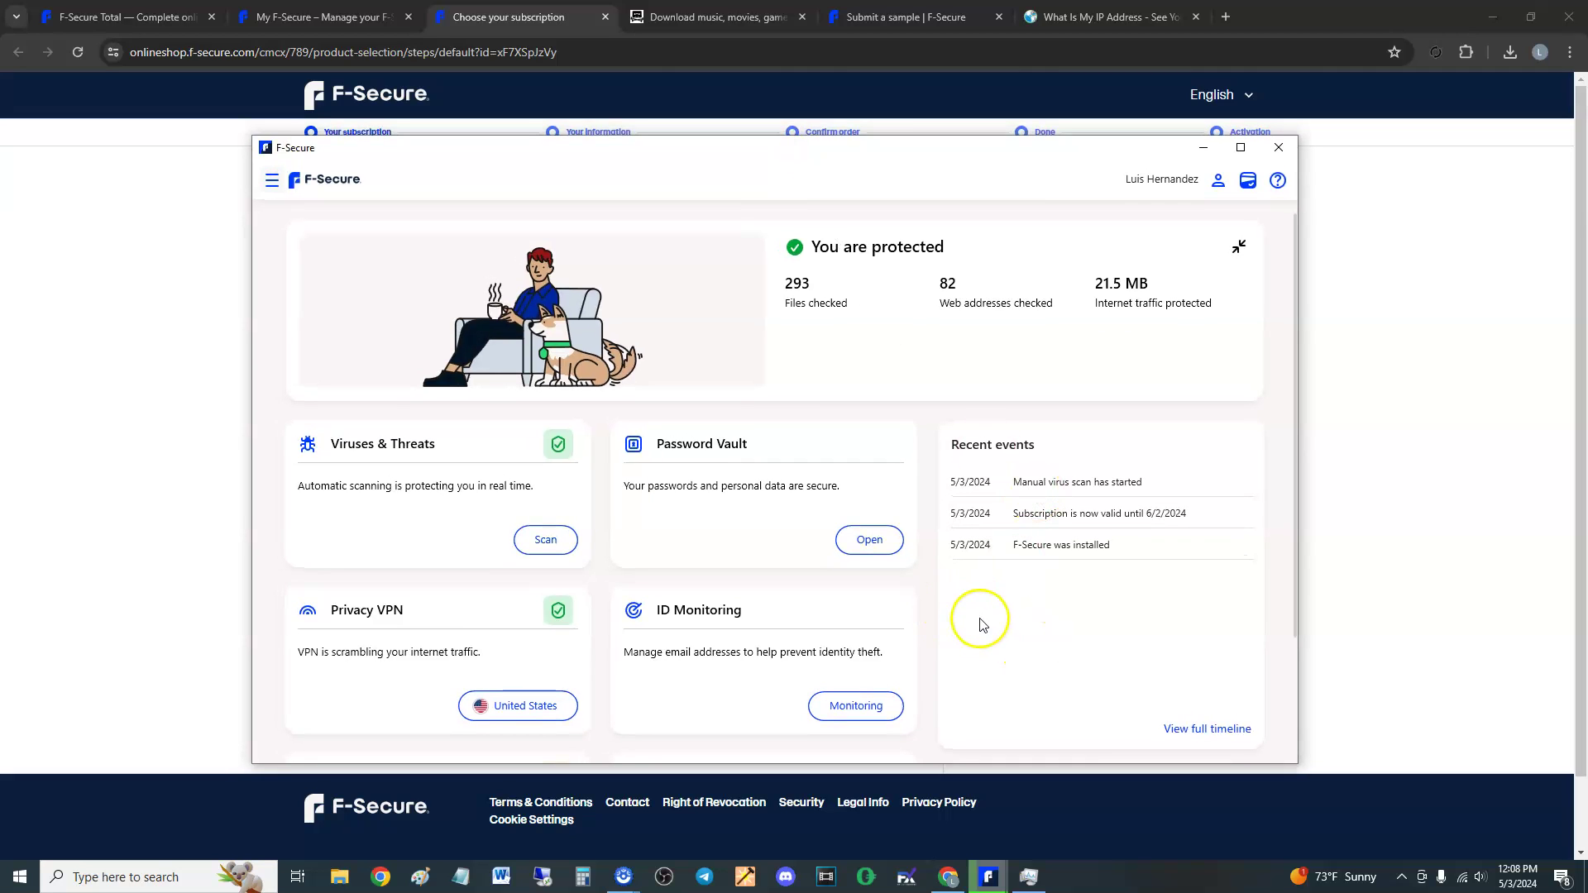
mouse_move(860, 153)
left_mouse_down()
mouse_move(852, 480)
mouse_move(854, 177)
mouse_move(754, 198)
mouse_move(854, 176)
left_mouse_up()
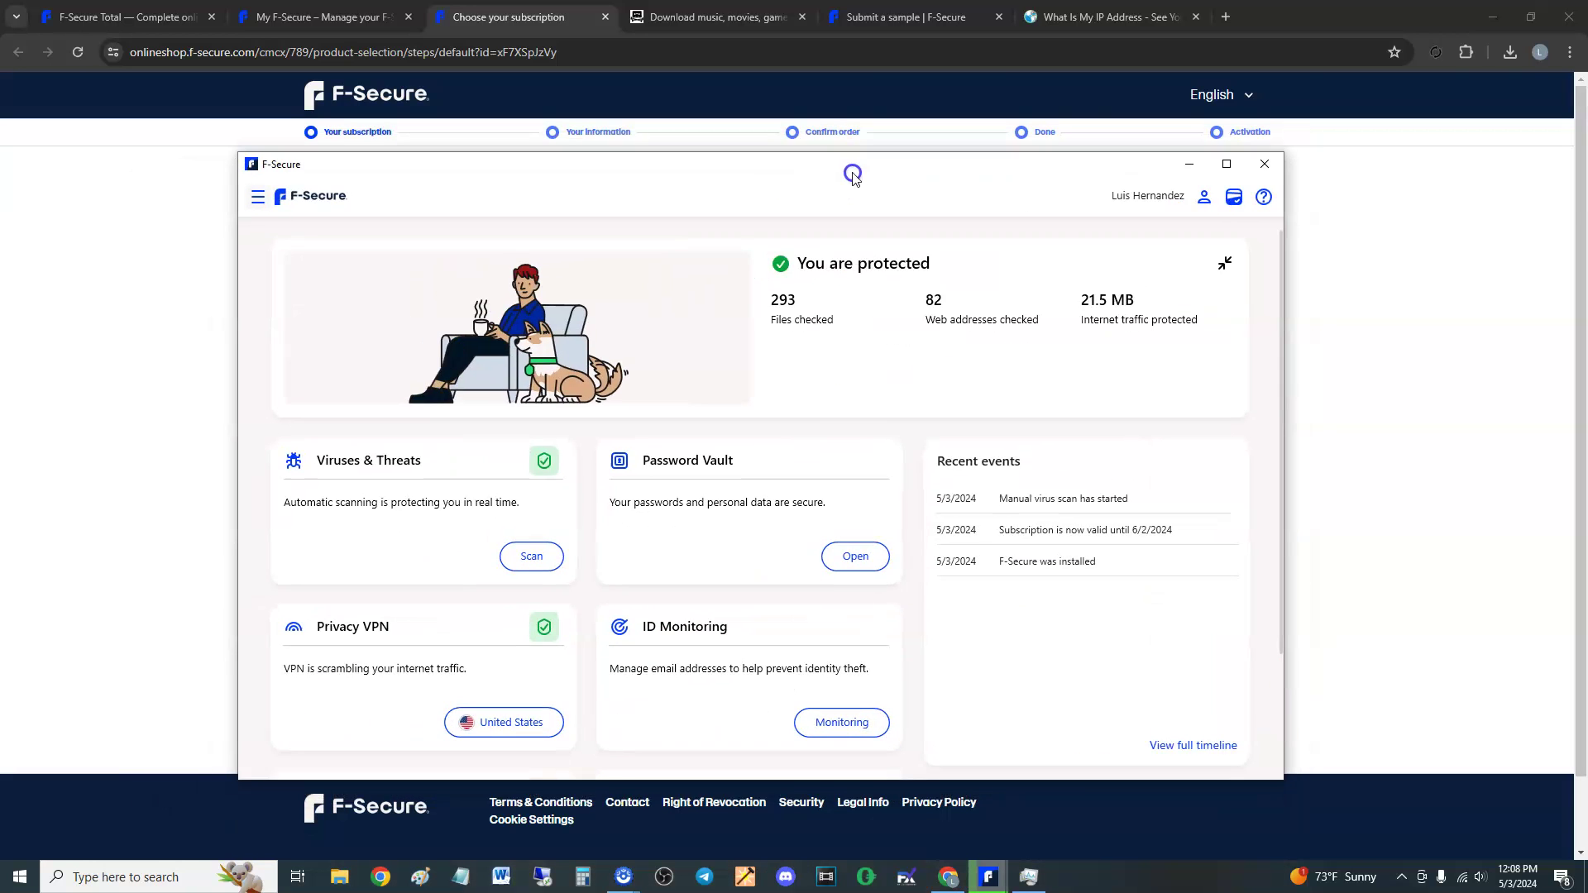
mouse_move(989, 875)
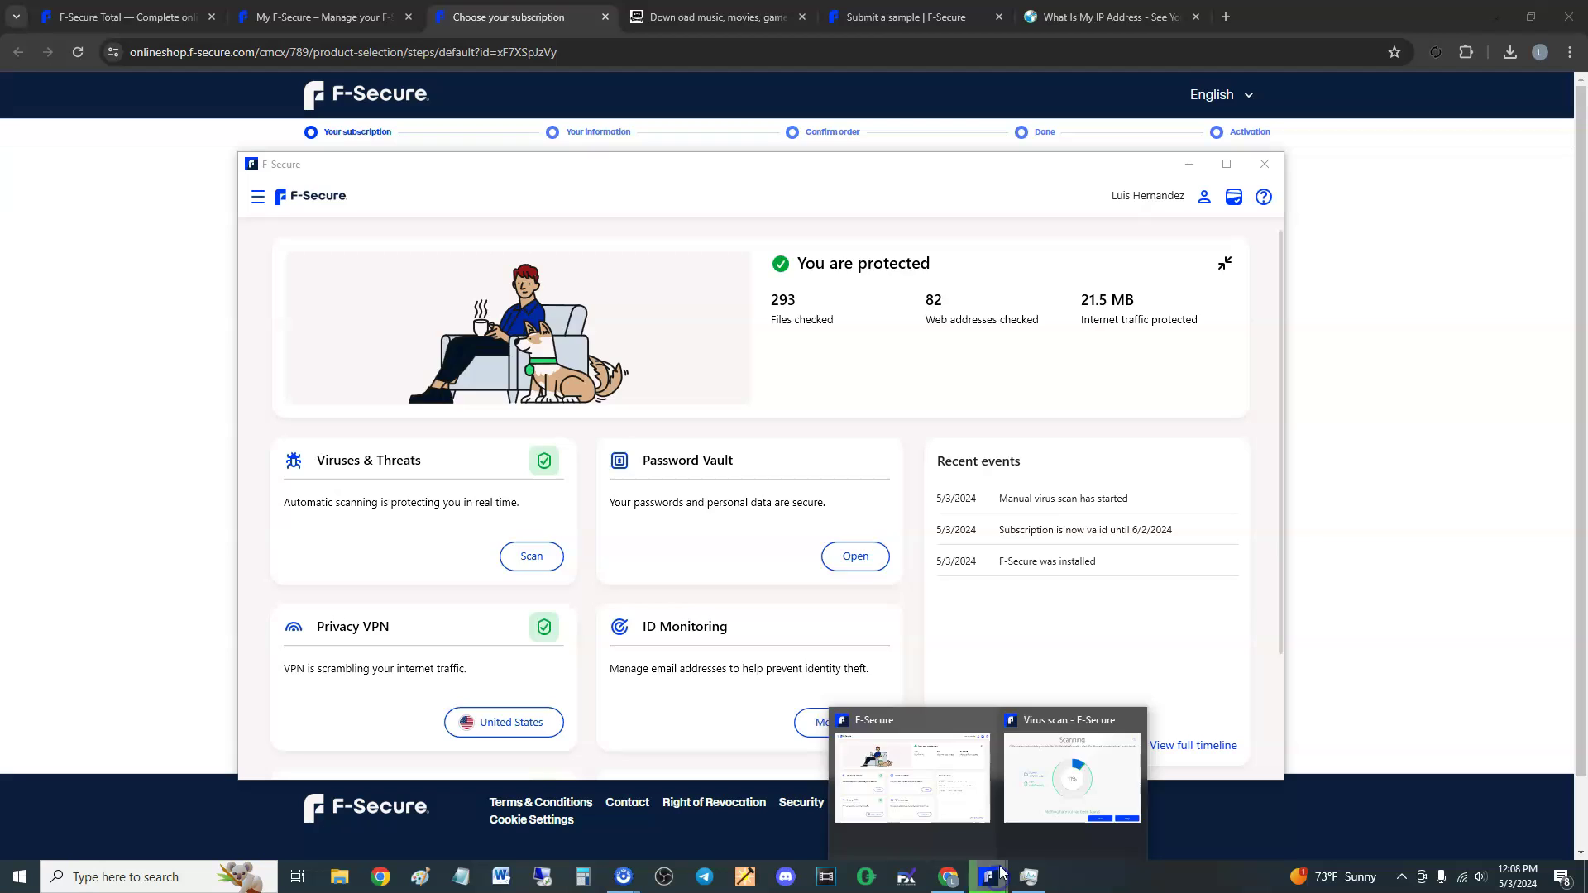
left_click(1050, 796)
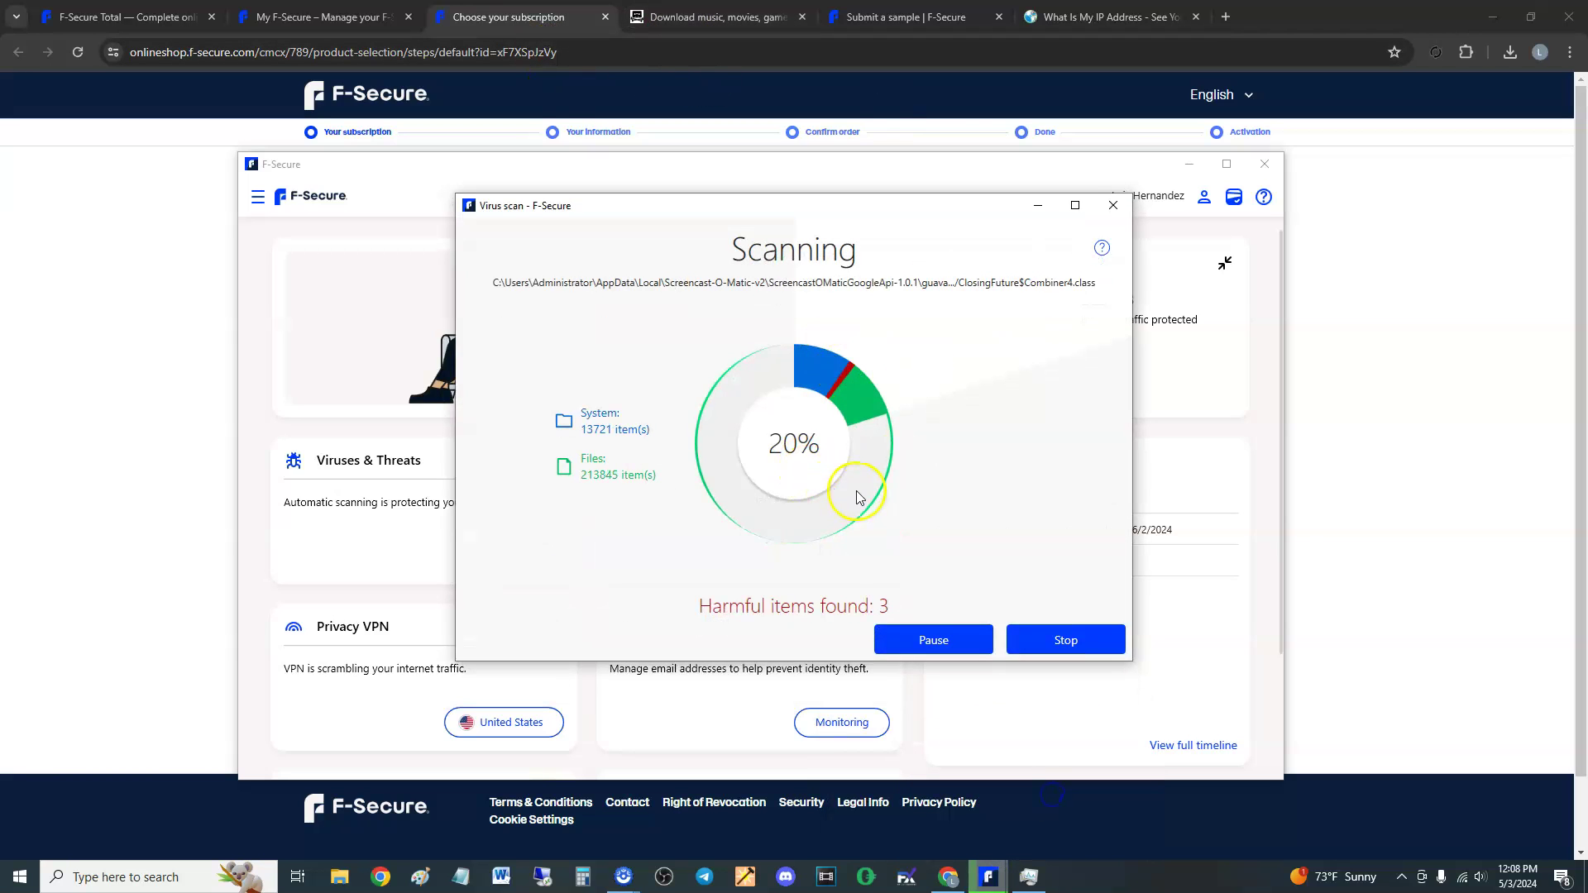
left_click(1044, 204)
left_click_drag(844, 162, 831, 157)
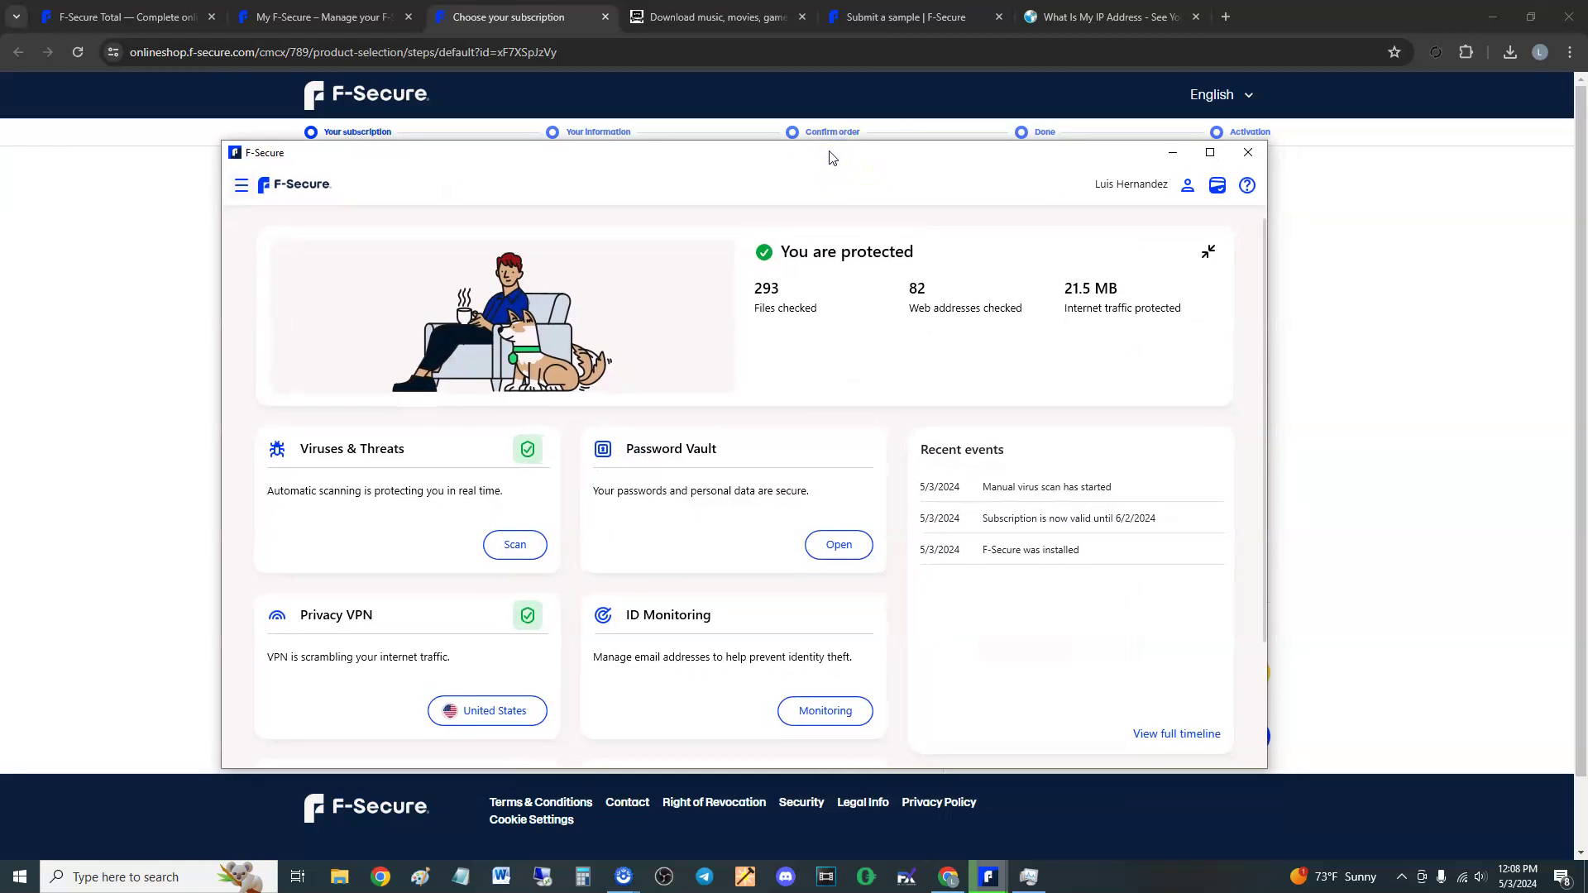